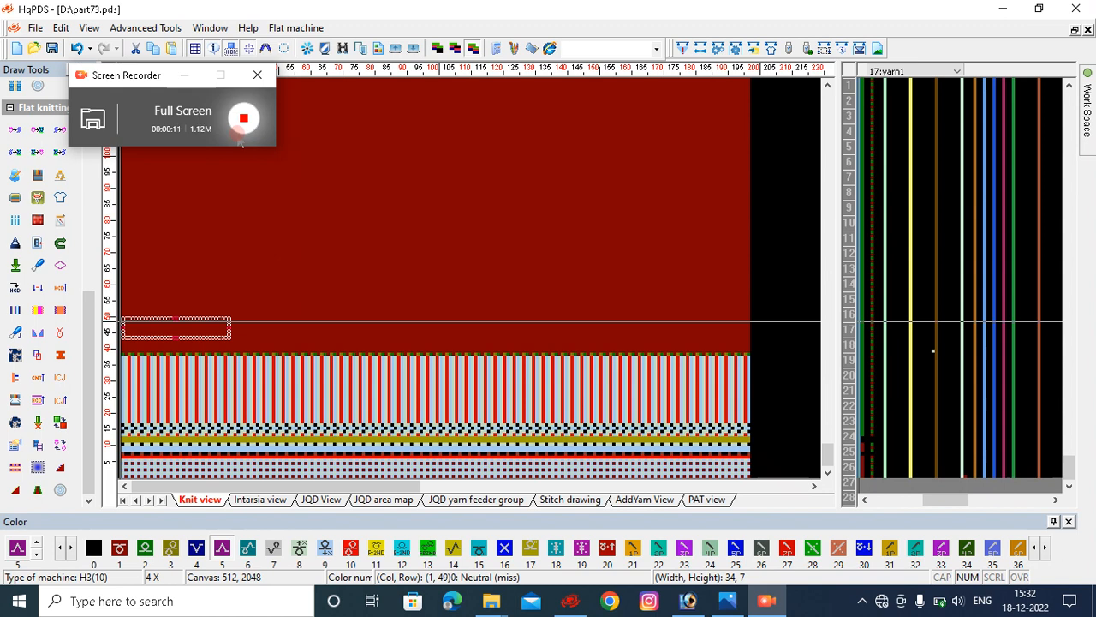
# Switch to the reference knit photo, examine its blue and white wave pattern up close, and return to HqPDS.
pyautogui.click(185, 78)
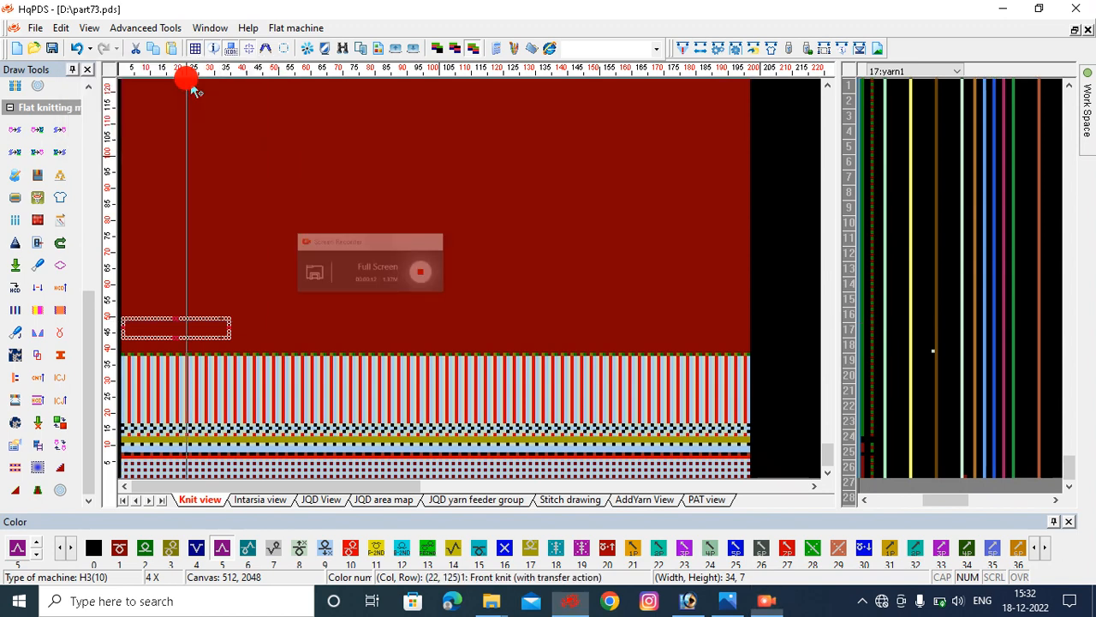
pyautogui.click(729, 600)
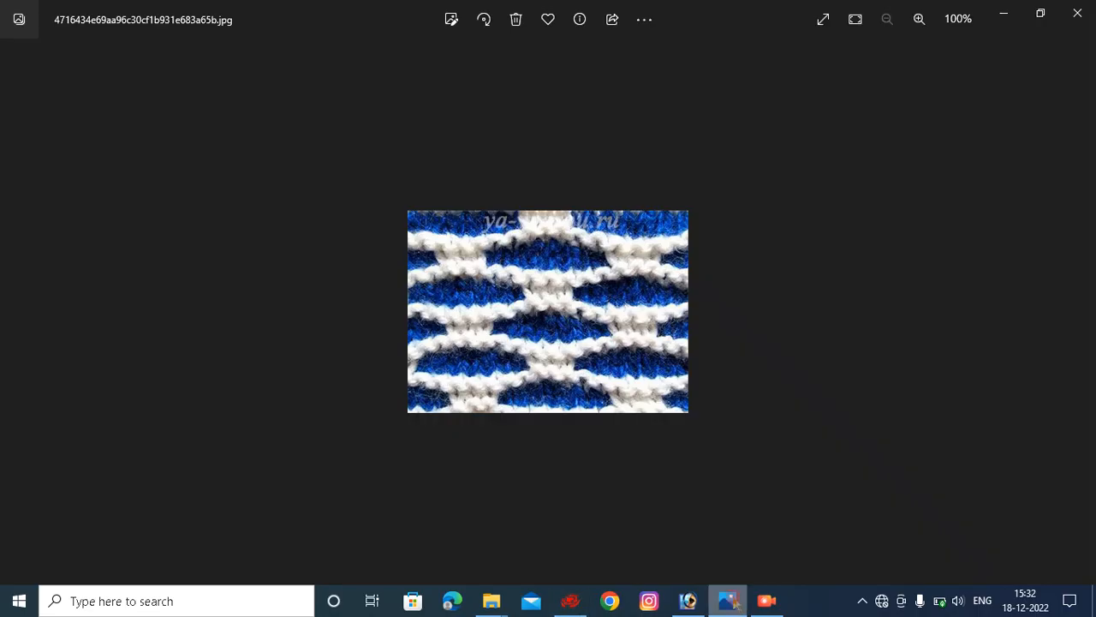
pyautogui.scroll(5, 493, 377)
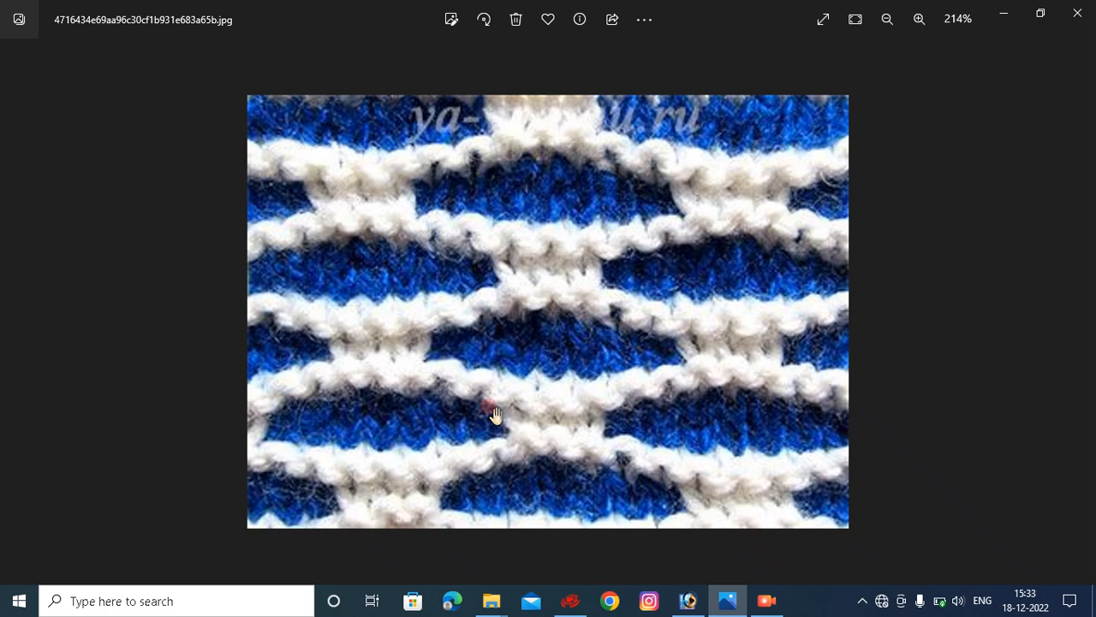
pyautogui.scroll(-4, 495, 414)
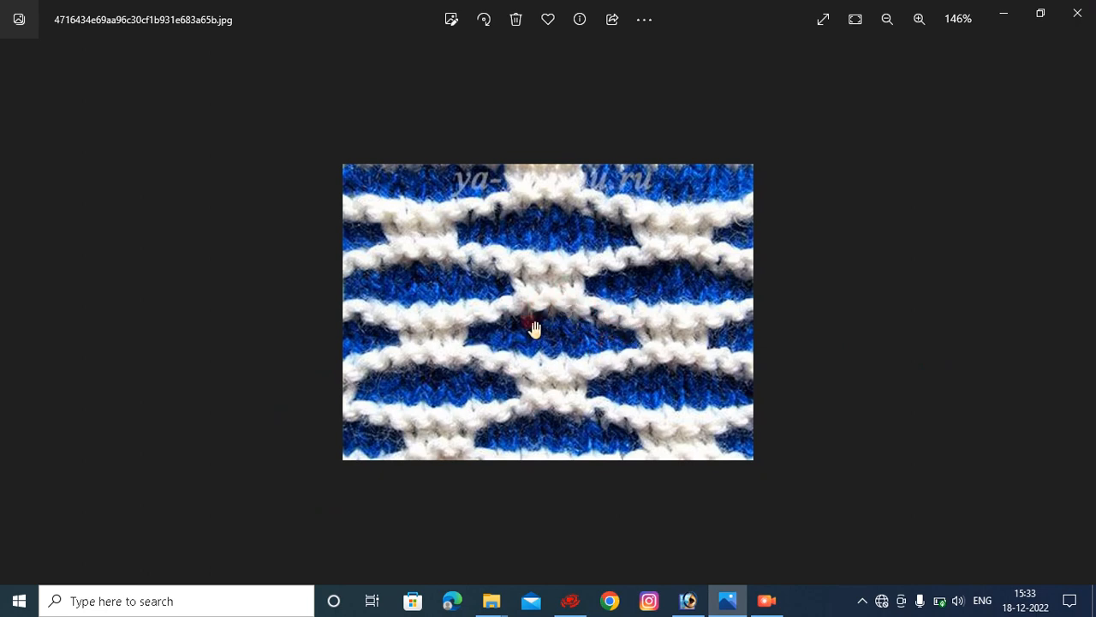
pyautogui.click(1005, 12)
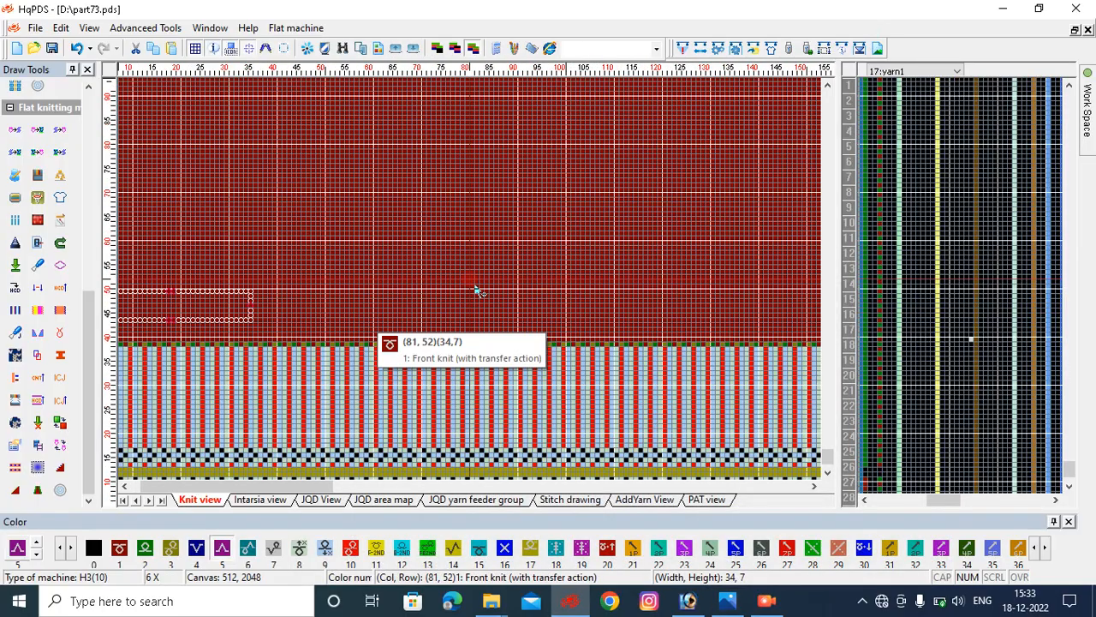
# Assign value 3 to row 42 in the yarn1 column.
pyautogui.scroll(4, 257, 296)
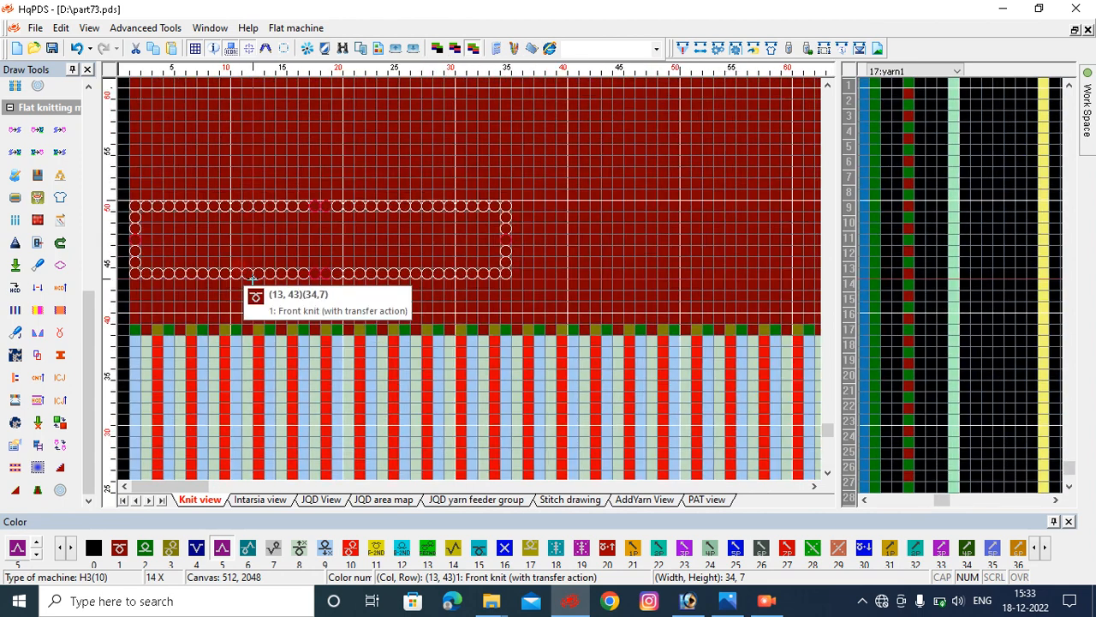
pyautogui.scroll(1, 253, 278)
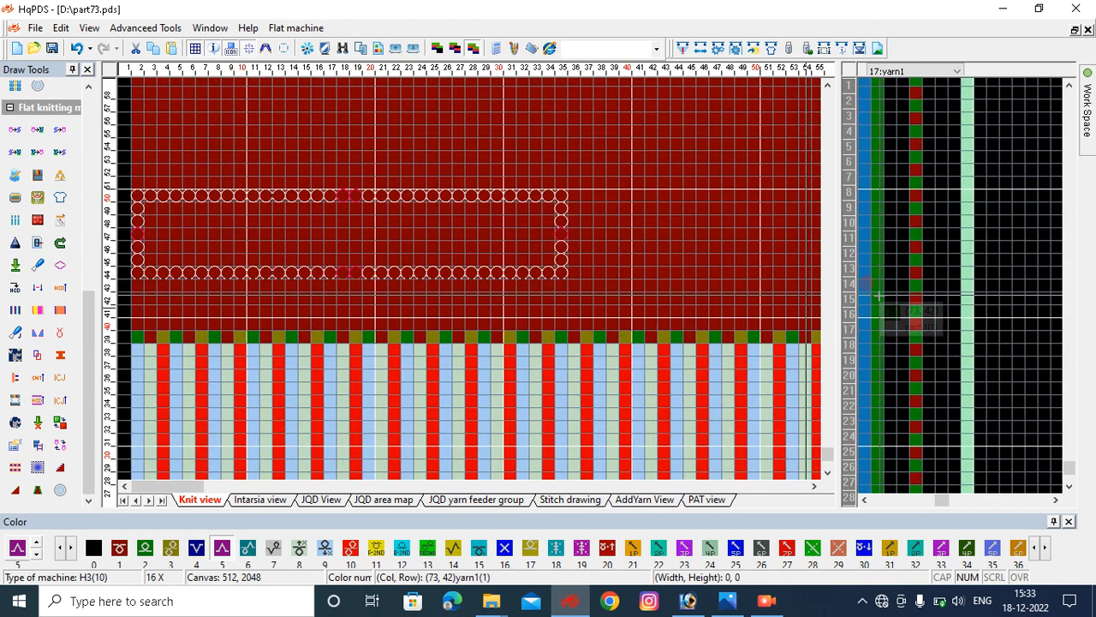
pyautogui.click(878, 295)
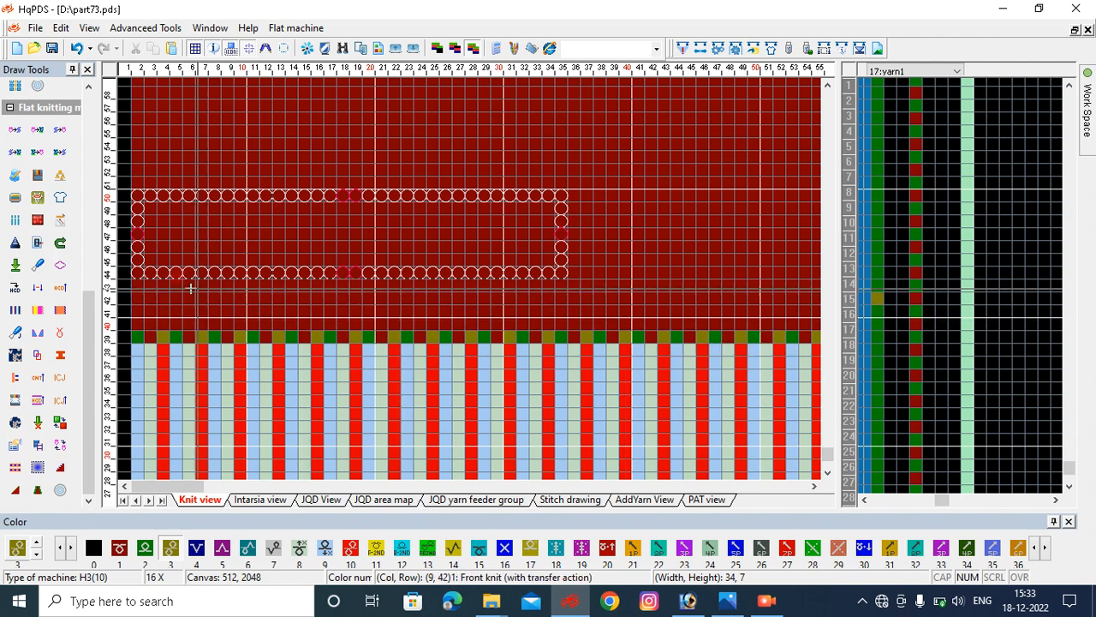
pyautogui.click(147, 281)
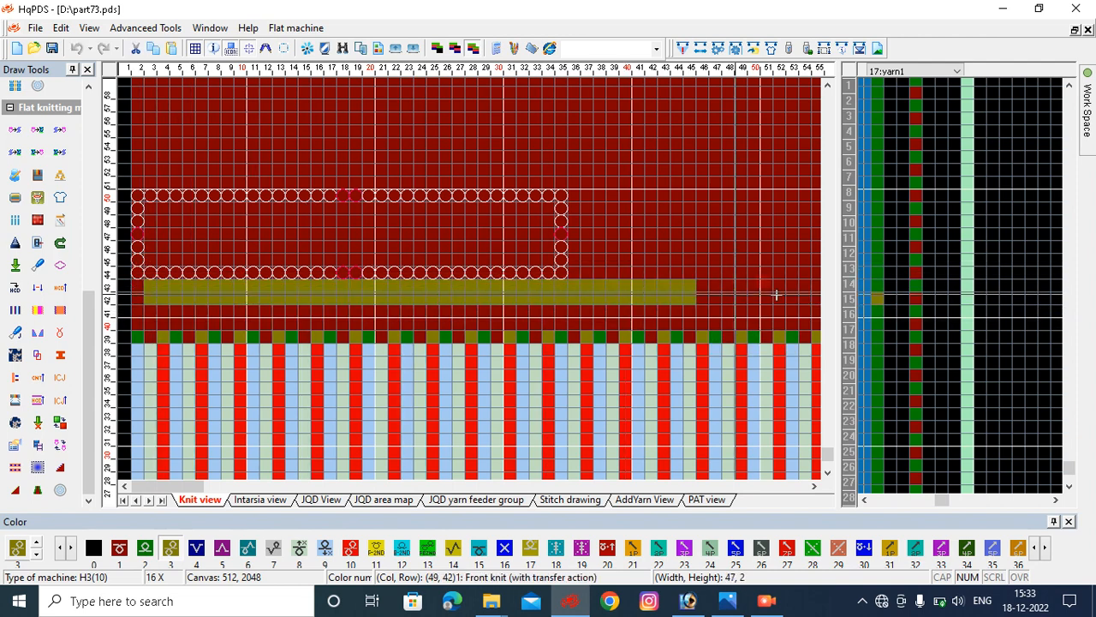
pyautogui.click(780, 290)
pyautogui.hotkey('ctrl', 'z')
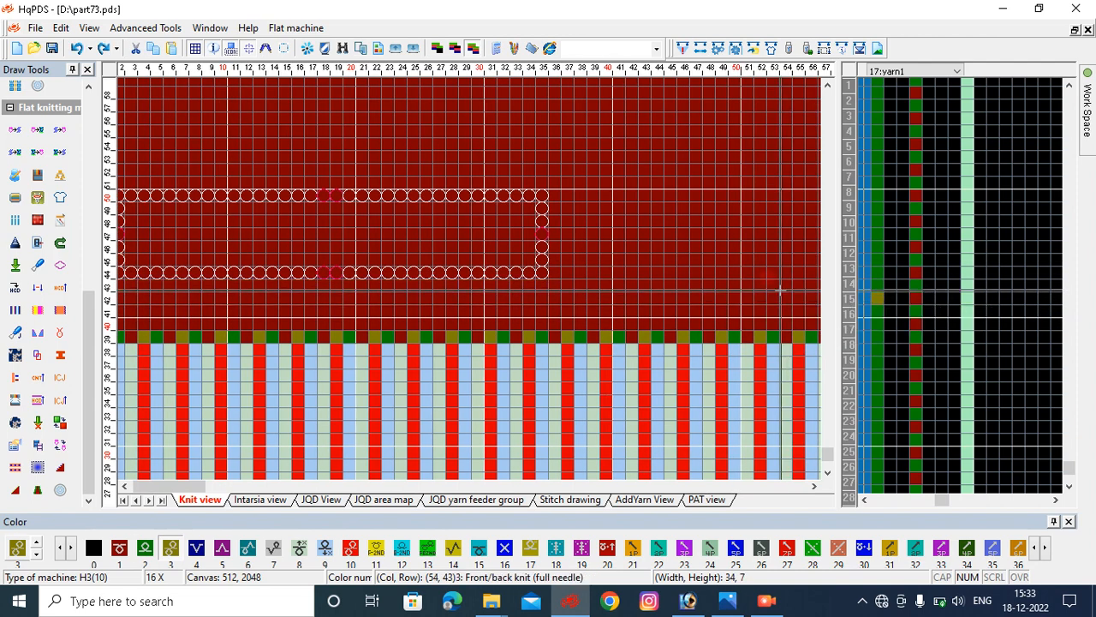
pyautogui.scroll(-1, 242, 290)
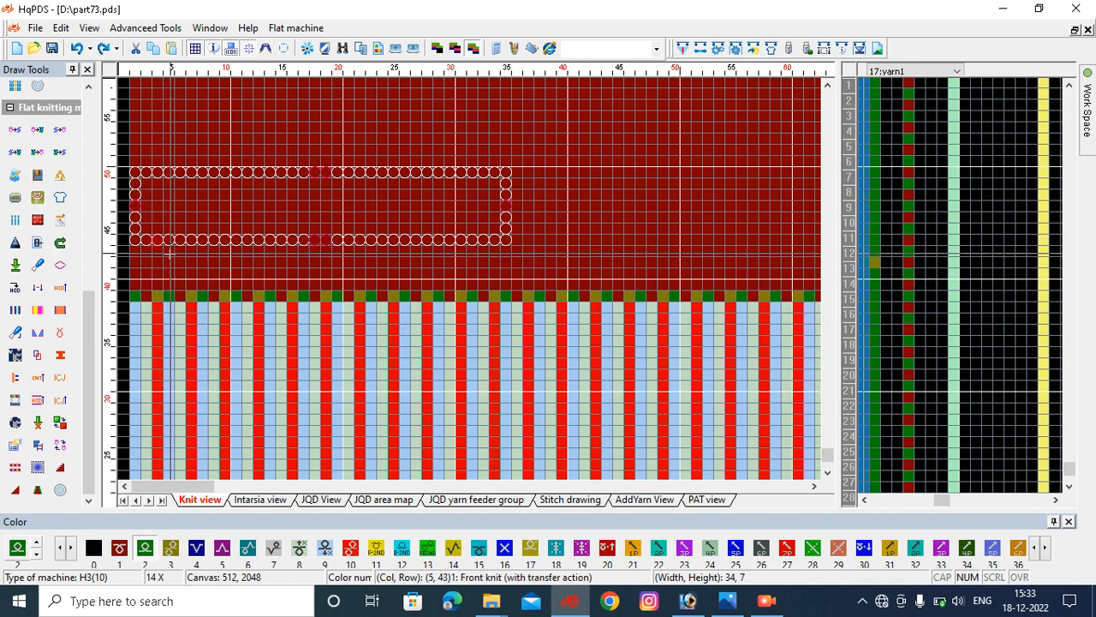
pyautogui.moveTo(210, 254); pyautogui.dragTo(259, 255)
pyautogui.hotkey('ctrl', 'z')
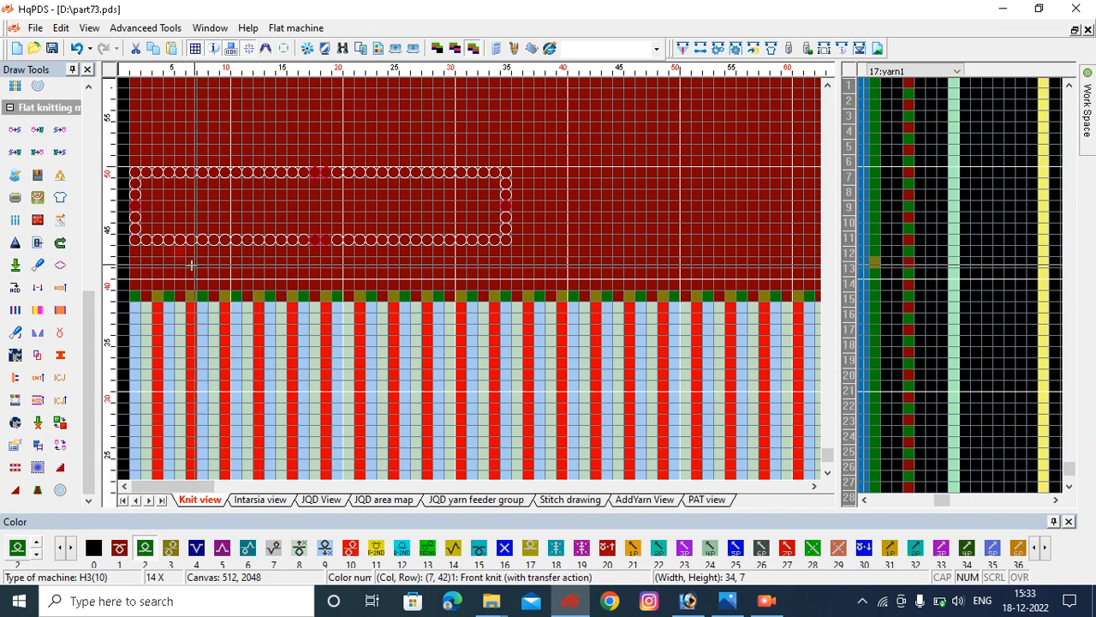
# Draw a full line of back knit stitches (colour 2) along row 42 of the knit view.
pyautogui.moveTo(157, 265); pyautogui.dragTo(813, 274)
pyautogui.scroll(-1, 525, 276)
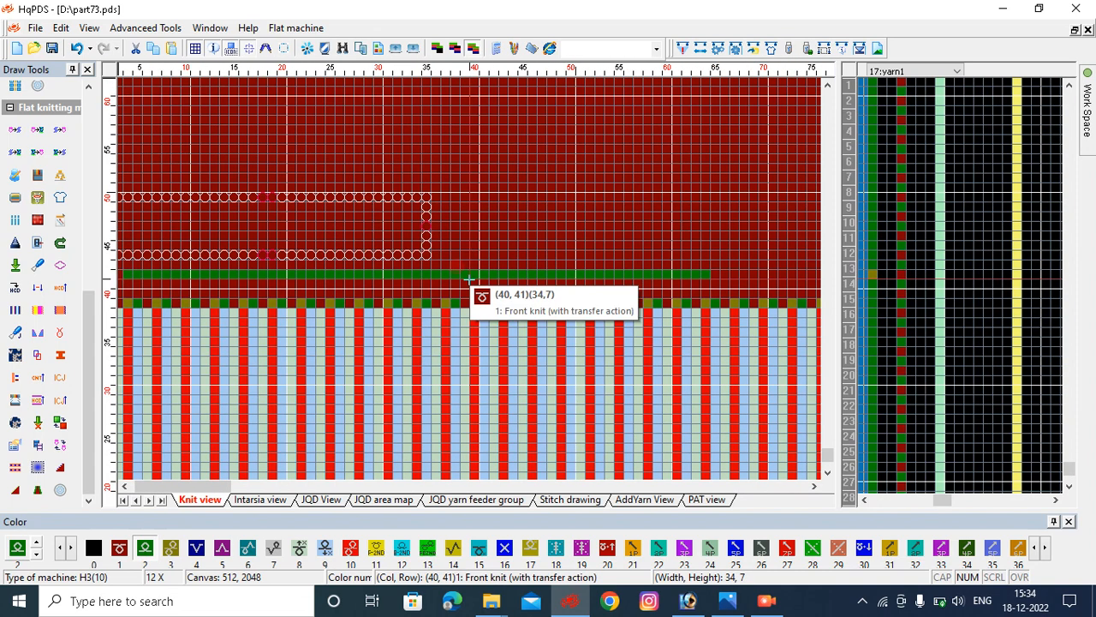
pyautogui.scroll(3, 468, 278)
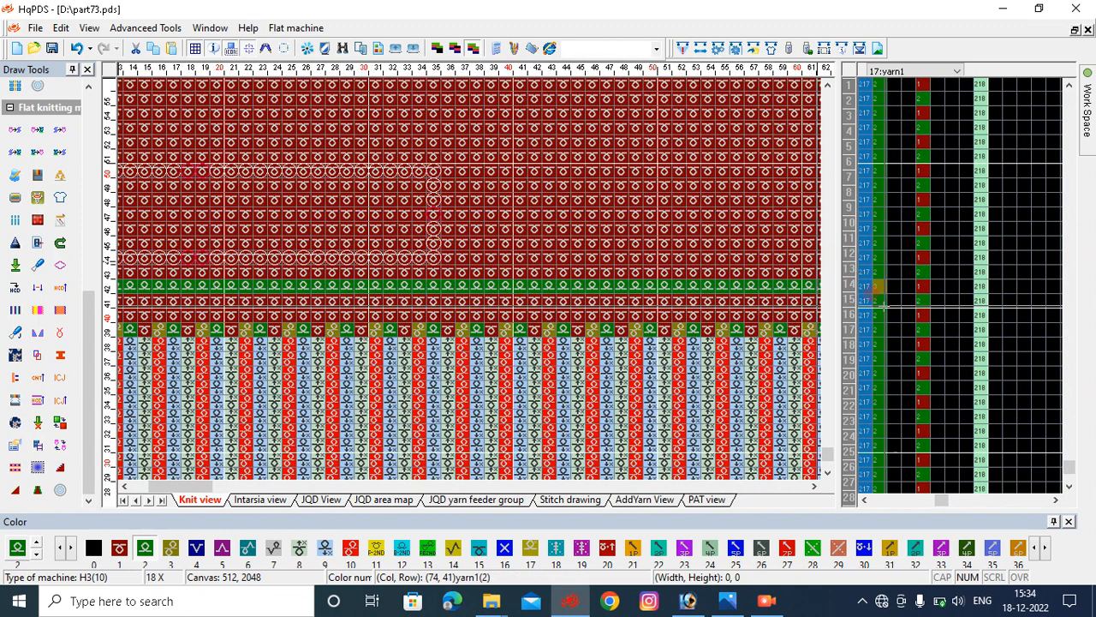
# Clear the value 3 from row 42 in the yarn1 column and assign value 3 to rows 41 and 42.
pyautogui.click(868, 286)
pyautogui.click(868, 280)
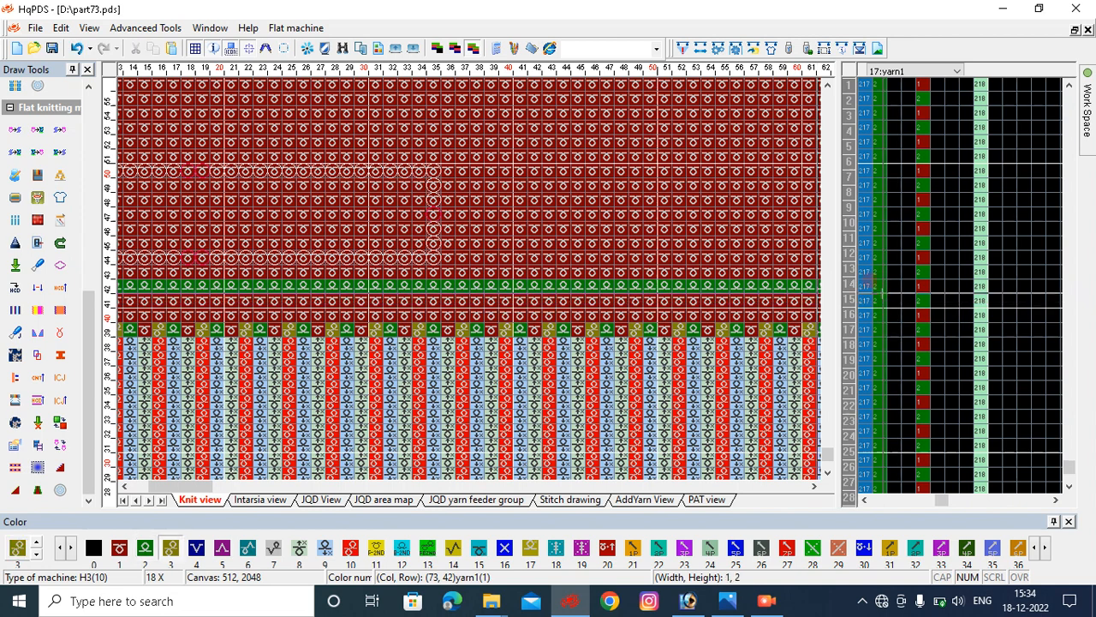
pyautogui.click(879, 297)
pyautogui.click(879, 286)
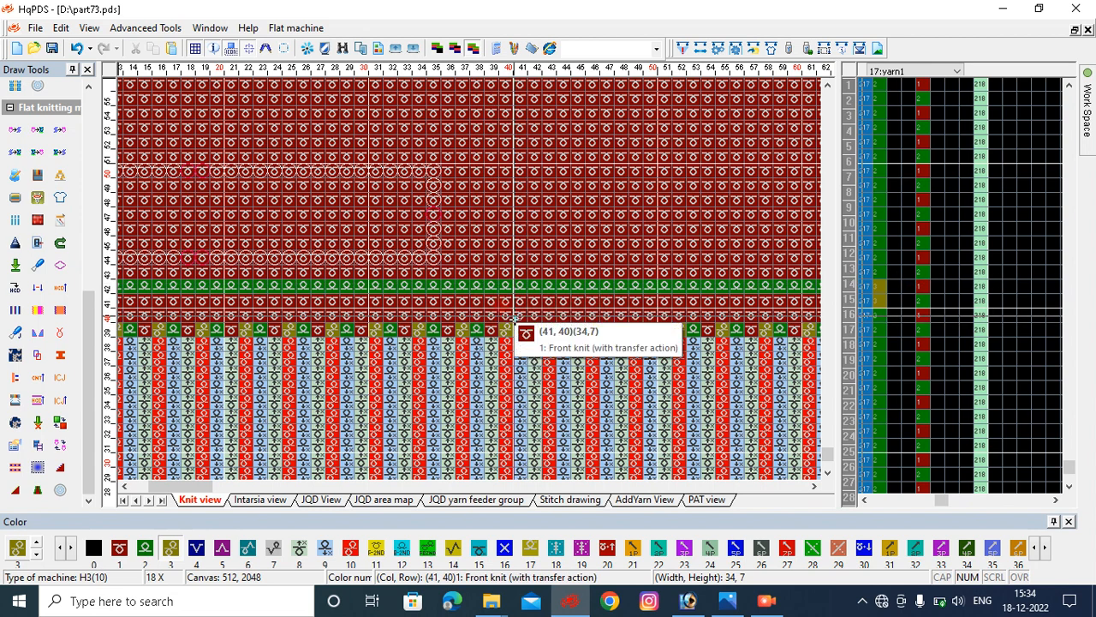
# Check the reference photo and fill columns 40 to 42, rows 43 to 46, with colour 16 (not provided with needle selector).
pyautogui.click(727, 600)
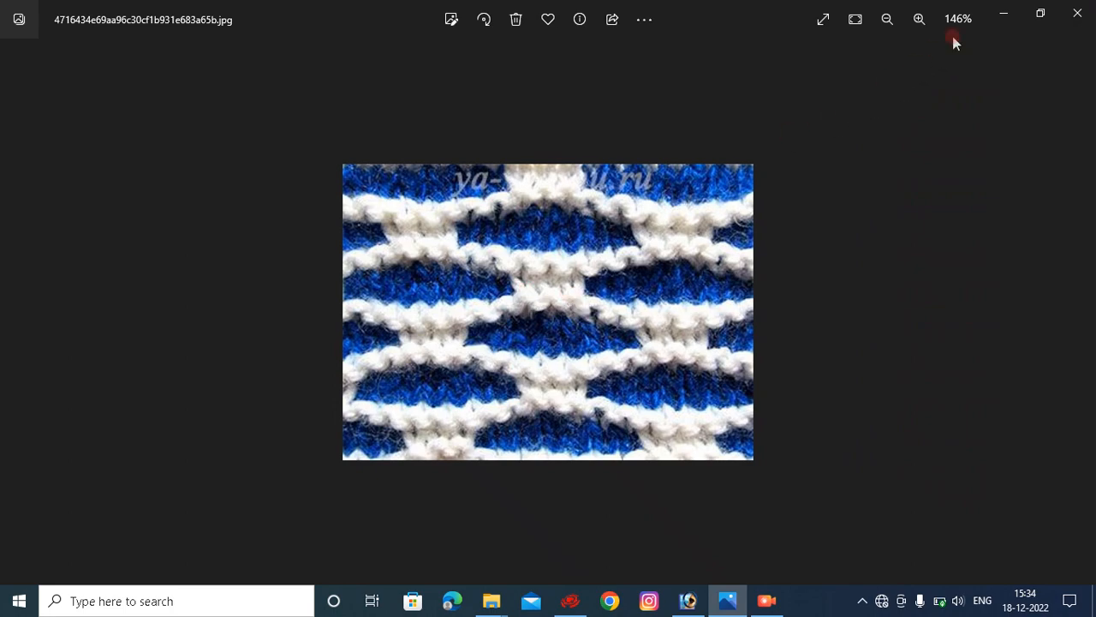
pyautogui.click(1002, 13)
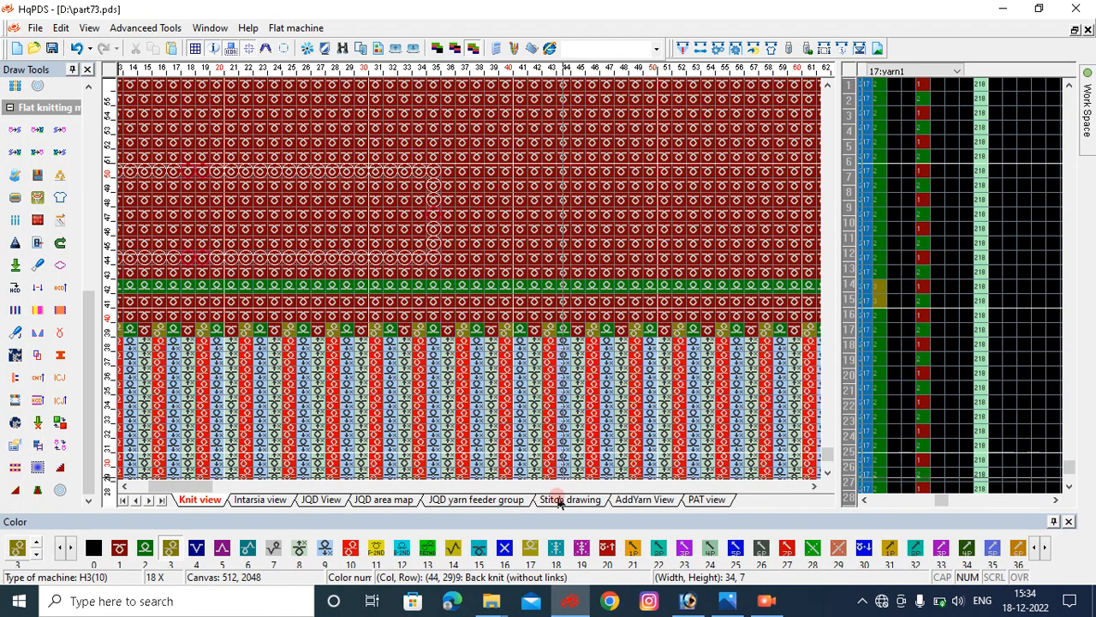
pyautogui.click(506, 550)
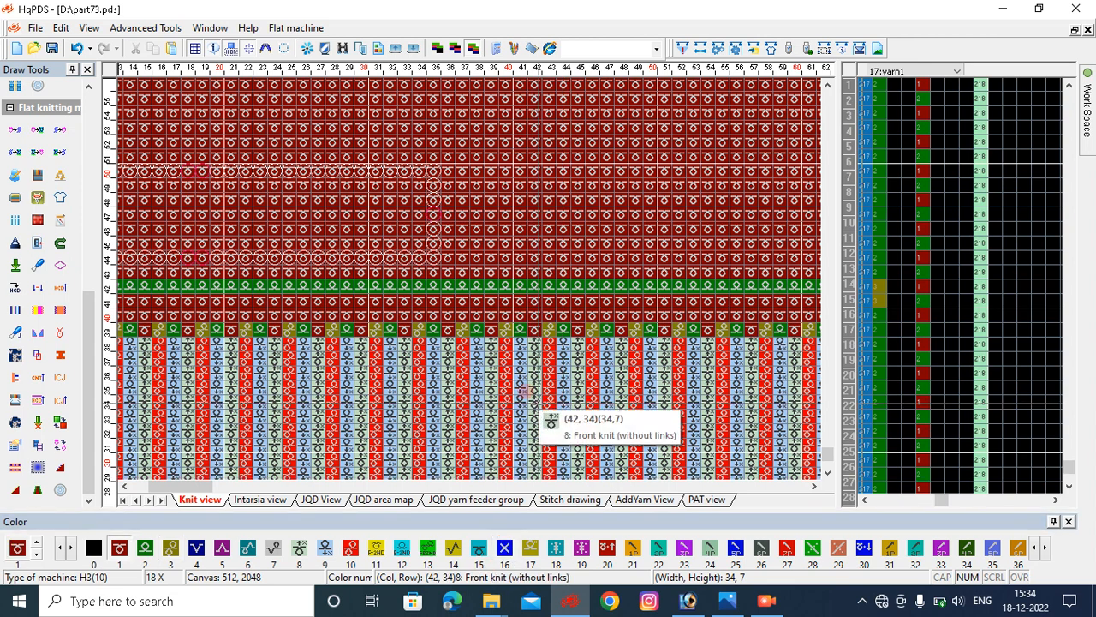
pyautogui.moveTo(507, 272); pyautogui.dragTo(535, 272)
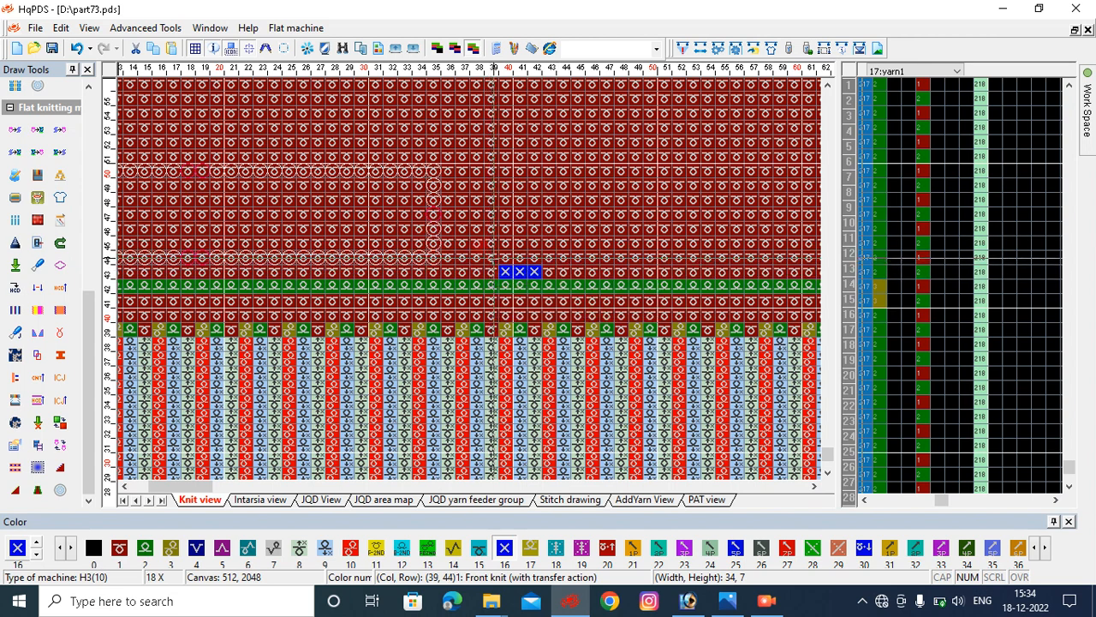
pyautogui.moveTo(510, 257); pyautogui.dragTo(535, 256)
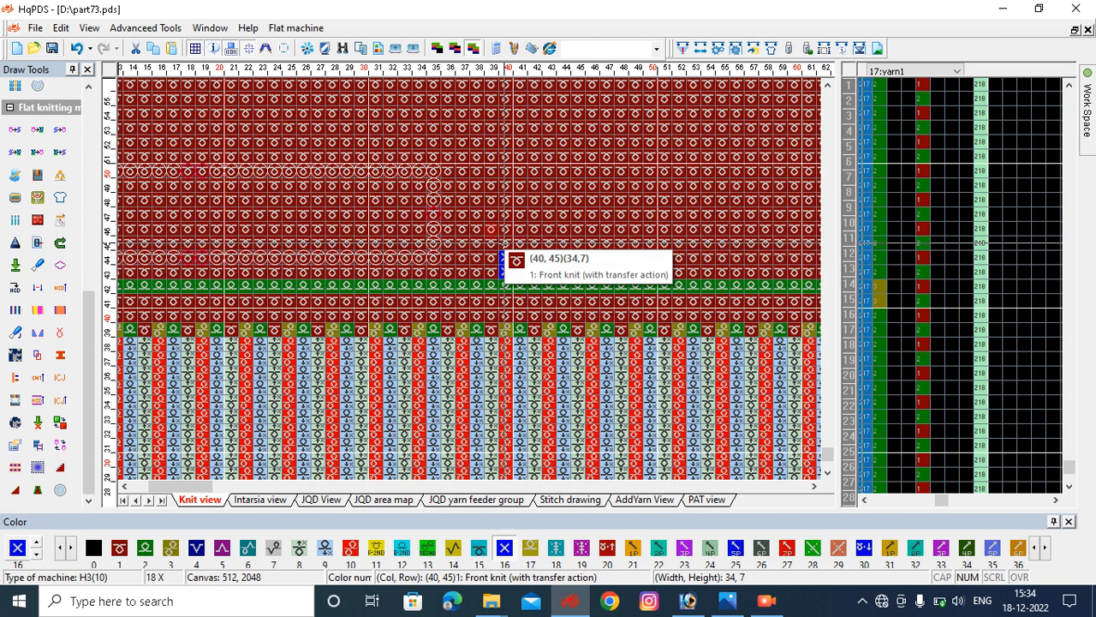
pyautogui.click(499, 230)
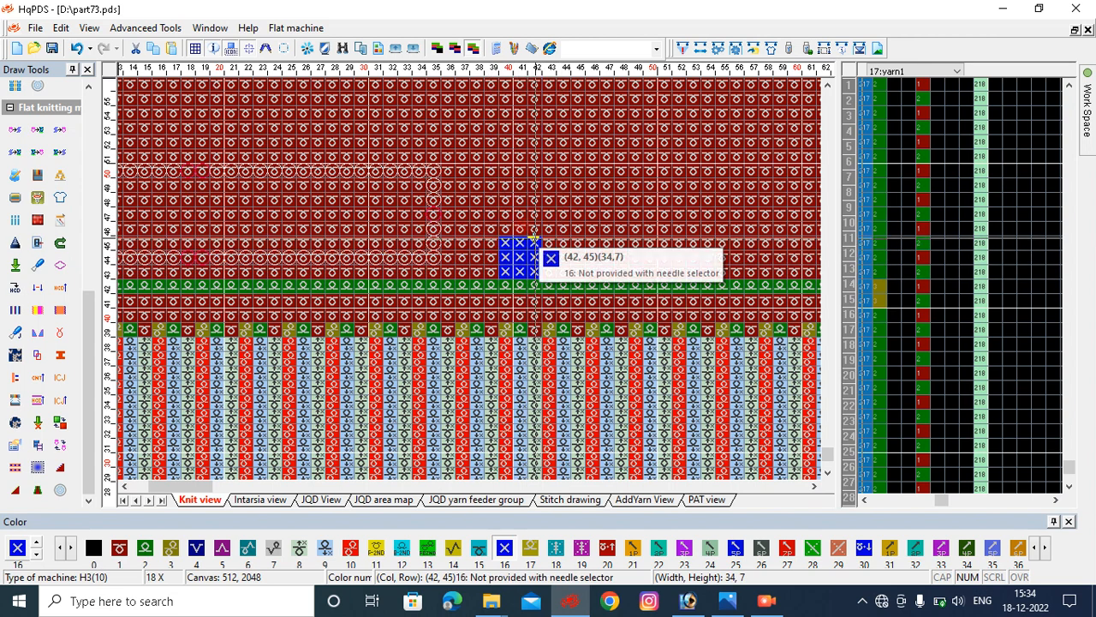
pyautogui.moveTo(510, 230); pyautogui.dragTo(536, 230)
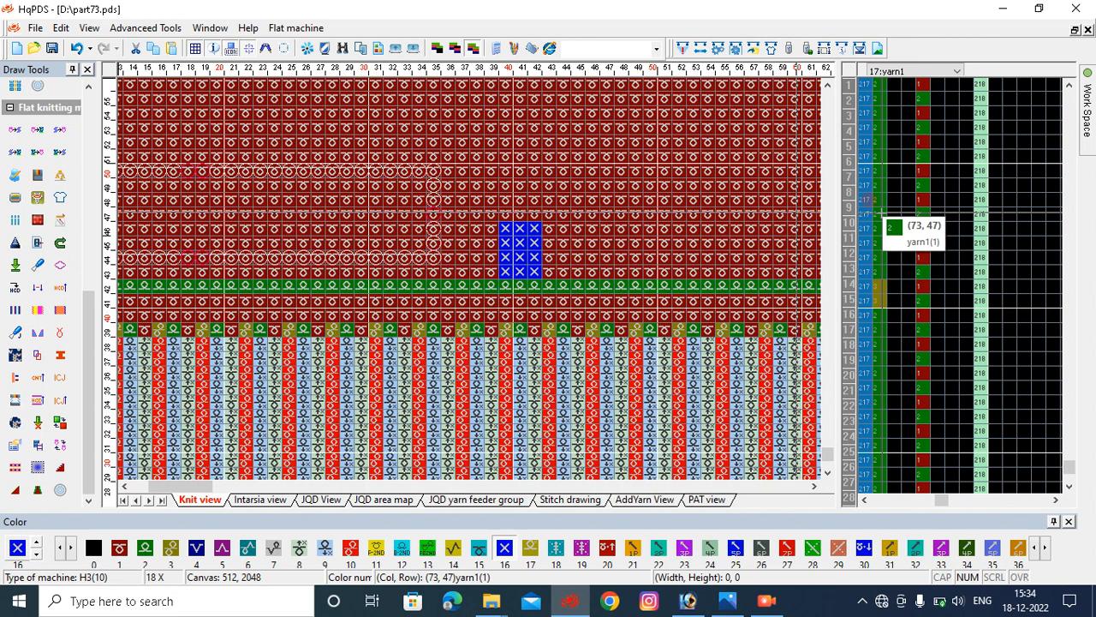
# Assign yarn1 value 3 to rows 47 and 48, and draw back knit (colour 2) on row 48 from column 39 to 55.
pyautogui.moveTo(883, 213); pyautogui.dragTo(882, 200)
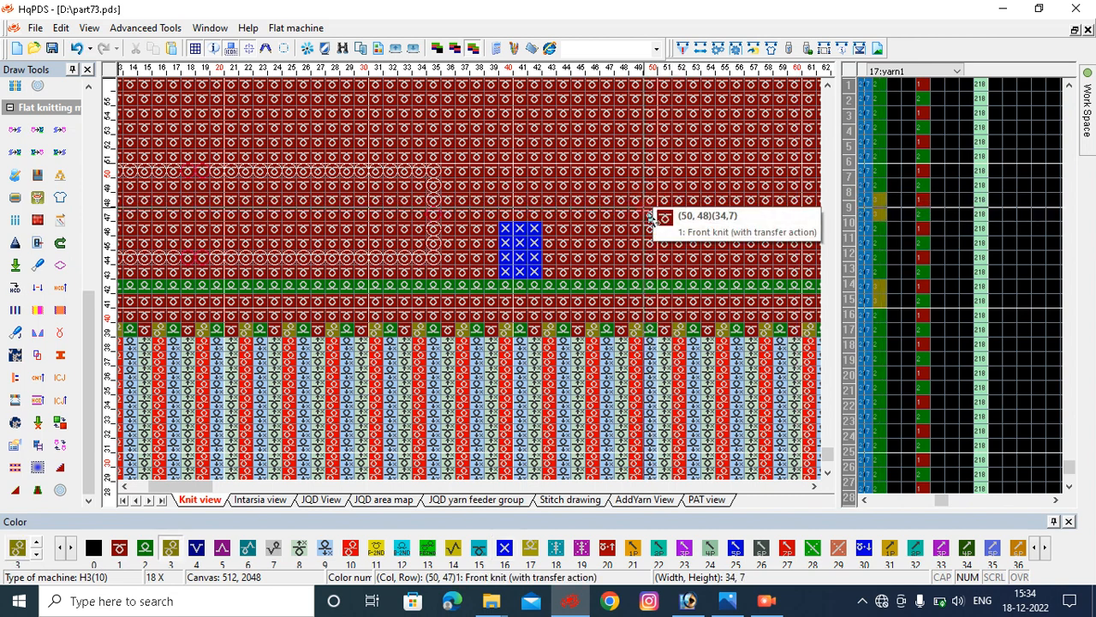
pyautogui.click(497, 288)
pyautogui.moveTo(497, 287); pyautogui.dragTo(641, 162)
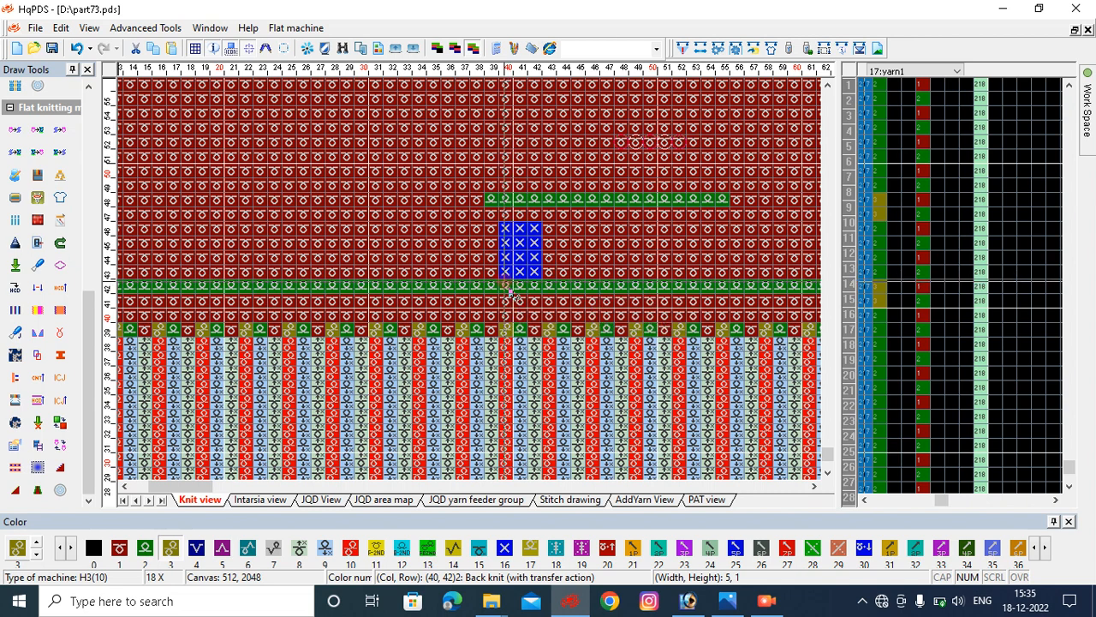
# Check the spacing against the reference photo and copy the colour 16 block to columns 50 to 52 of the same rows.
pyautogui.click(537, 271)
pyautogui.moveTo(549, 274); pyautogui.dragTo(648, 235)
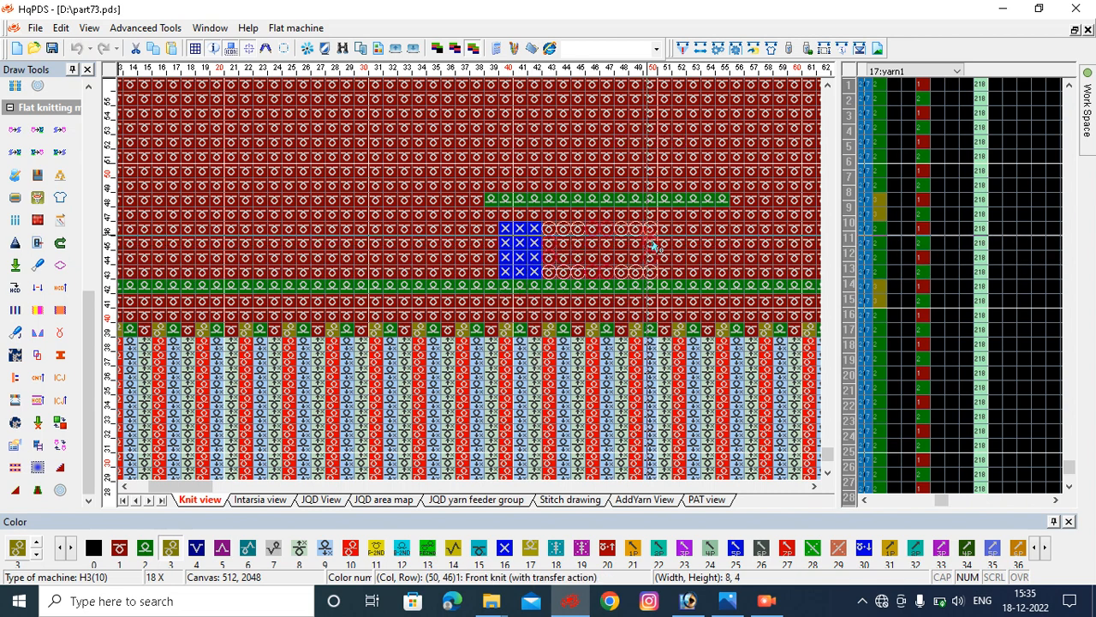
pyautogui.click(741, 605)
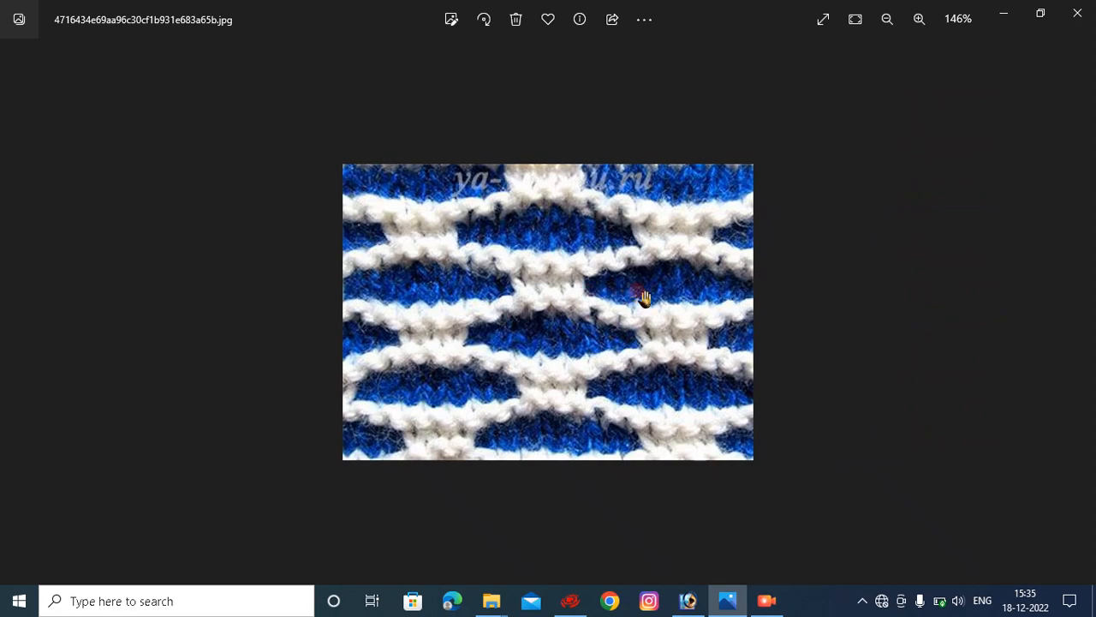
pyautogui.click(1003, 13)
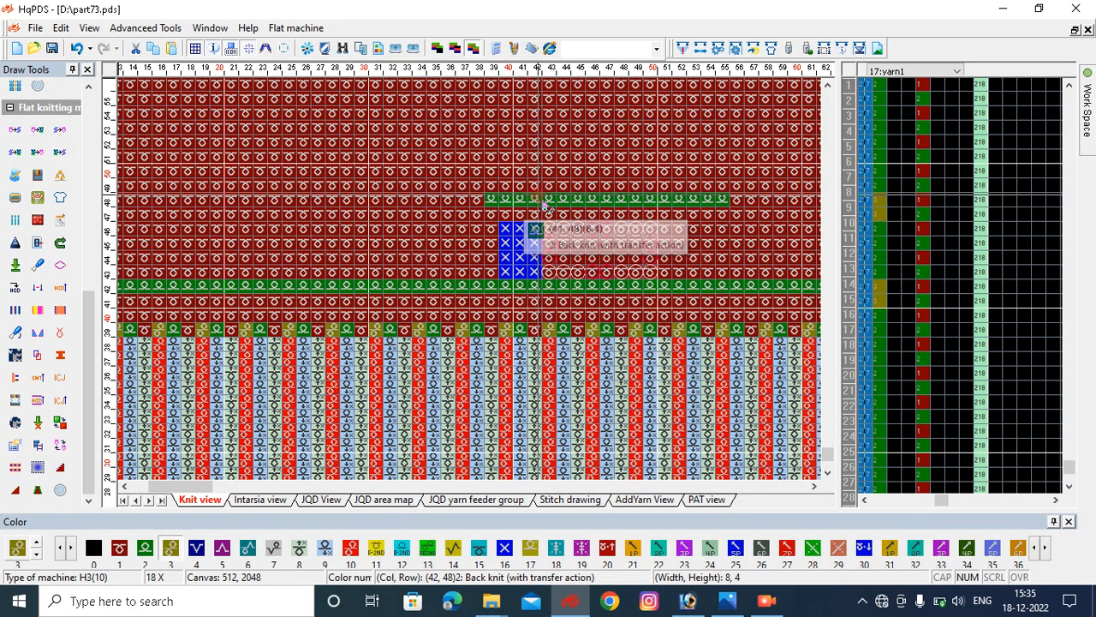
pyautogui.moveTo(502, 197); pyautogui.dragTo(705, 276)
pyautogui.moveTo(633, 170); pyautogui.dragTo(697, 156)
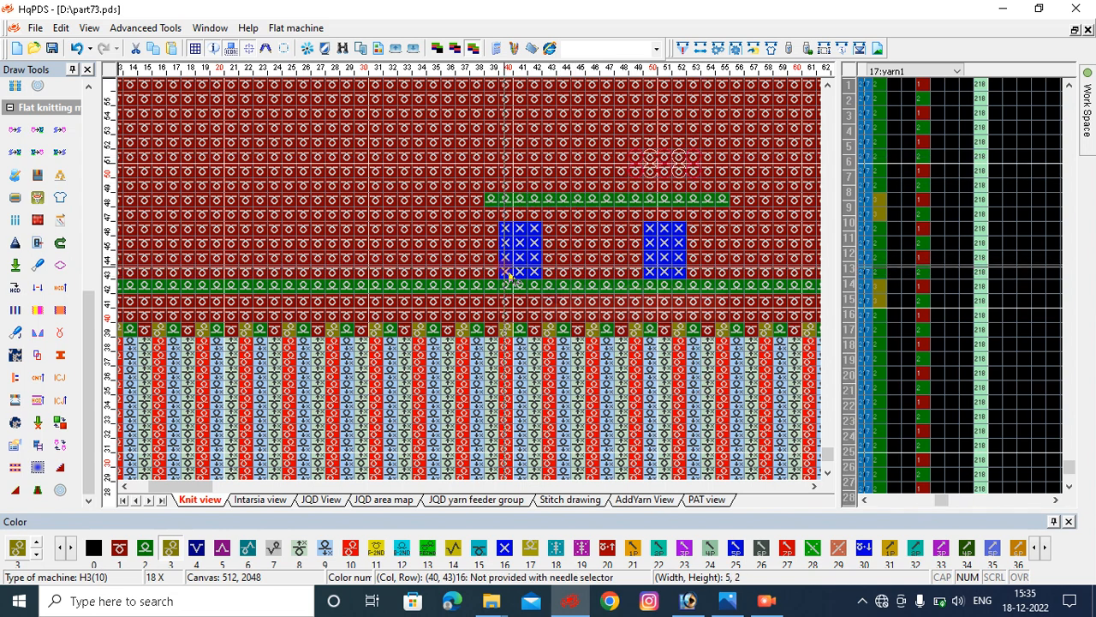
# Shift the second colour 16 block, with the end of the row 48 line, one column over to columns 51 to 53.
pyautogui.click(594, 191)
pyautogui.moveTo(594, 189); pyautogui.dragTo(736, 318)
pyautogui.moveTo(678, 270); pyautogui.dragTo(693, 269)
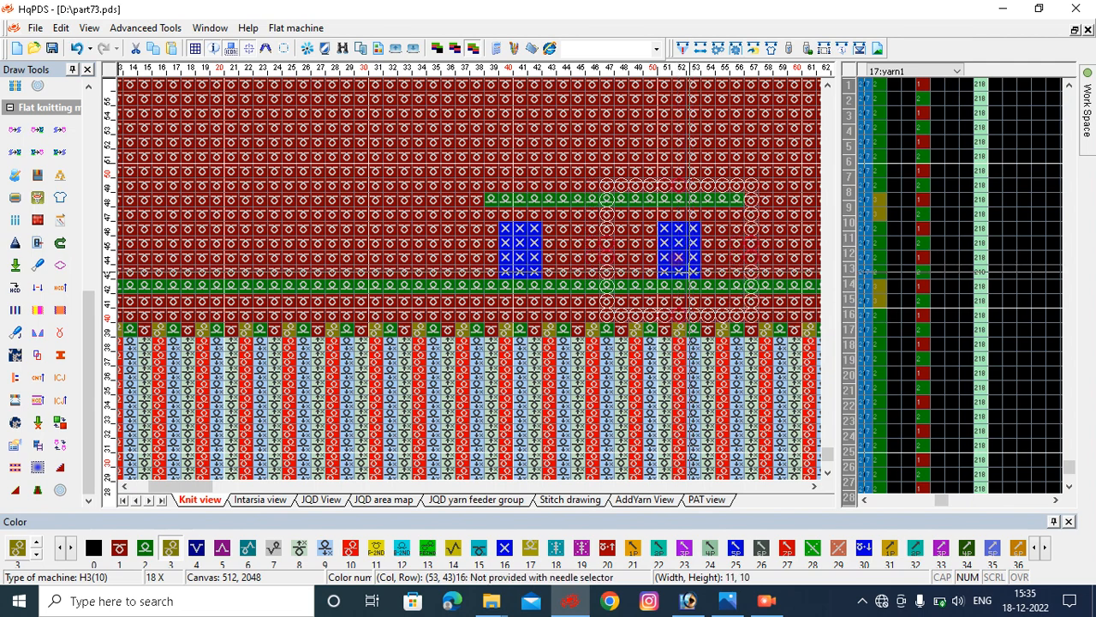
pyautogui.click(271, 178)
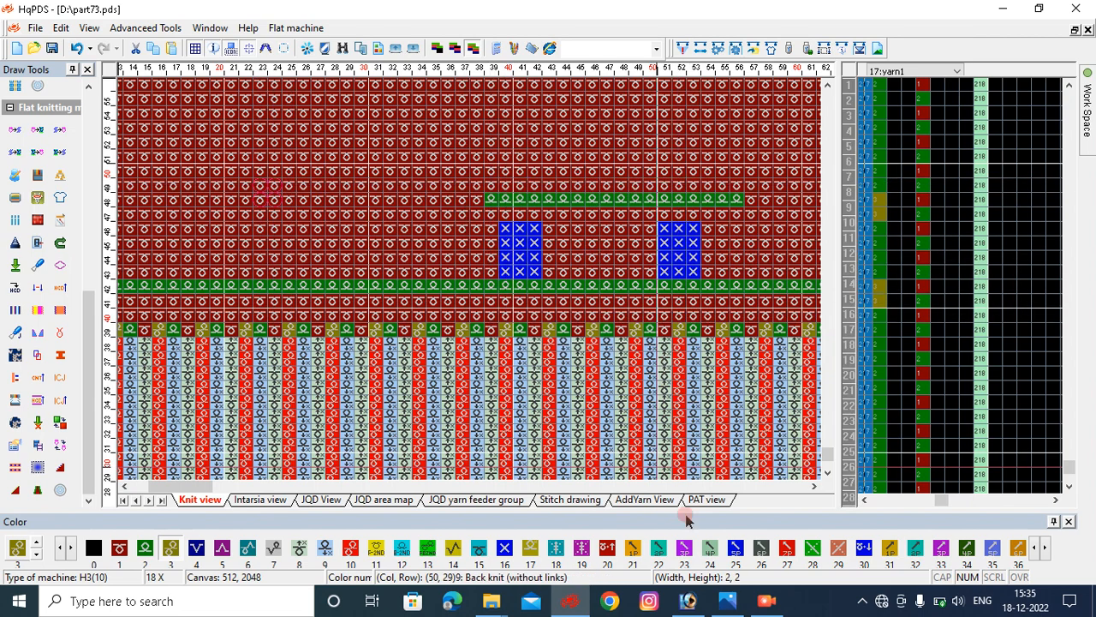
# Check the reference photo, copy a colour 16 block above the row 48 line and widen it to columns 45 to 48, rows 49 to 52.
pyautogui.click(727, 601)
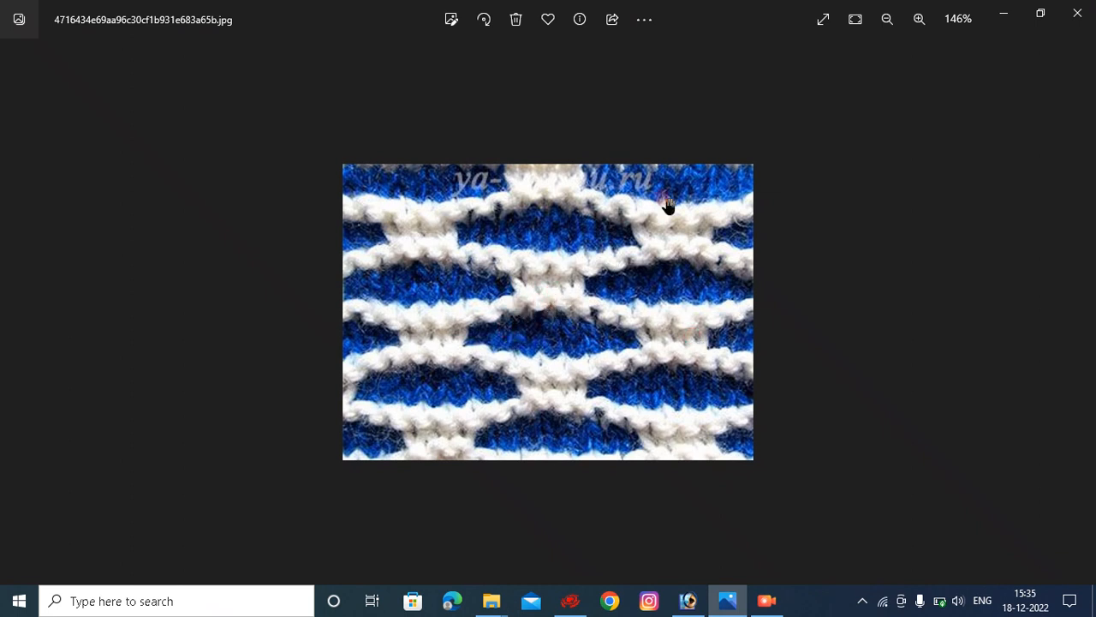
pyautogui.click(1003, 14)
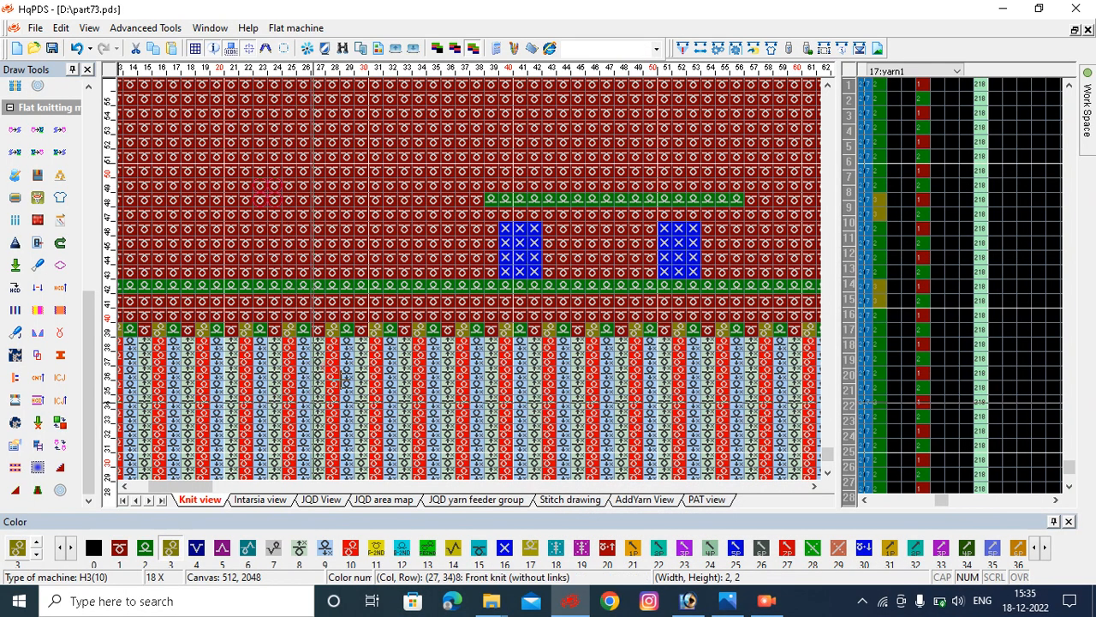
pyautogui.moveTo(505, 227)
pyautogui.mouseDown()
pyautogui.moveTo(523, 234)
pyautogui.moveTo(538, 272)
pyautogui.moveTo(655, 163)
pyautogui.moveTo(635, 176)
pyautogui.mouseUp()
pyautogui.click(506, 250)
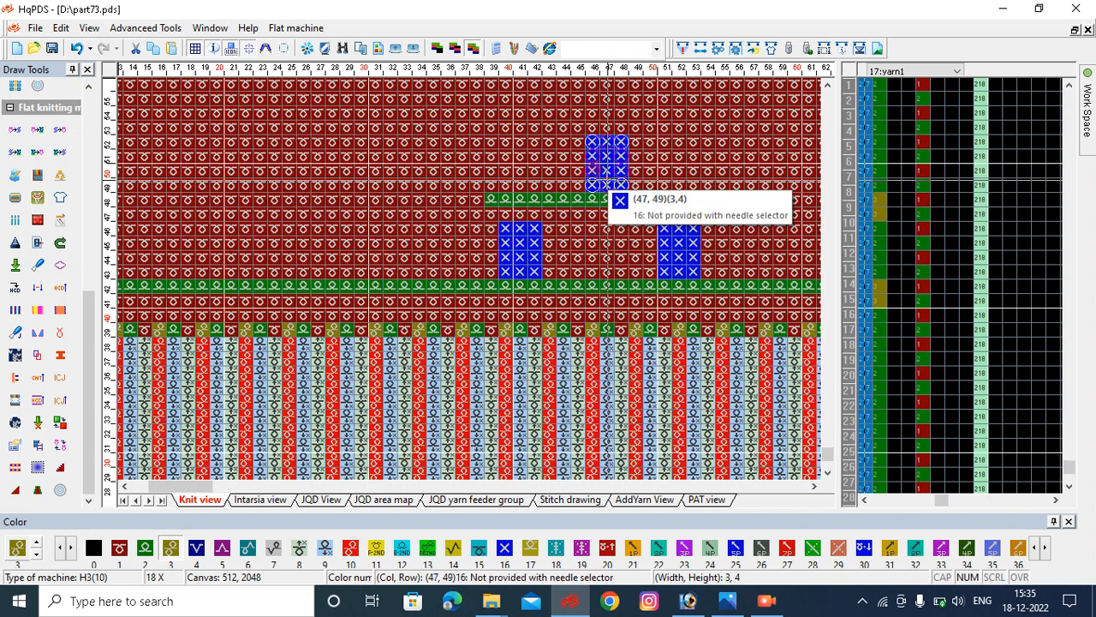
pyautogui.click(595, 167)
pyautogui.moveTo(595, 167); pyautogui.dragTo(583, 165)
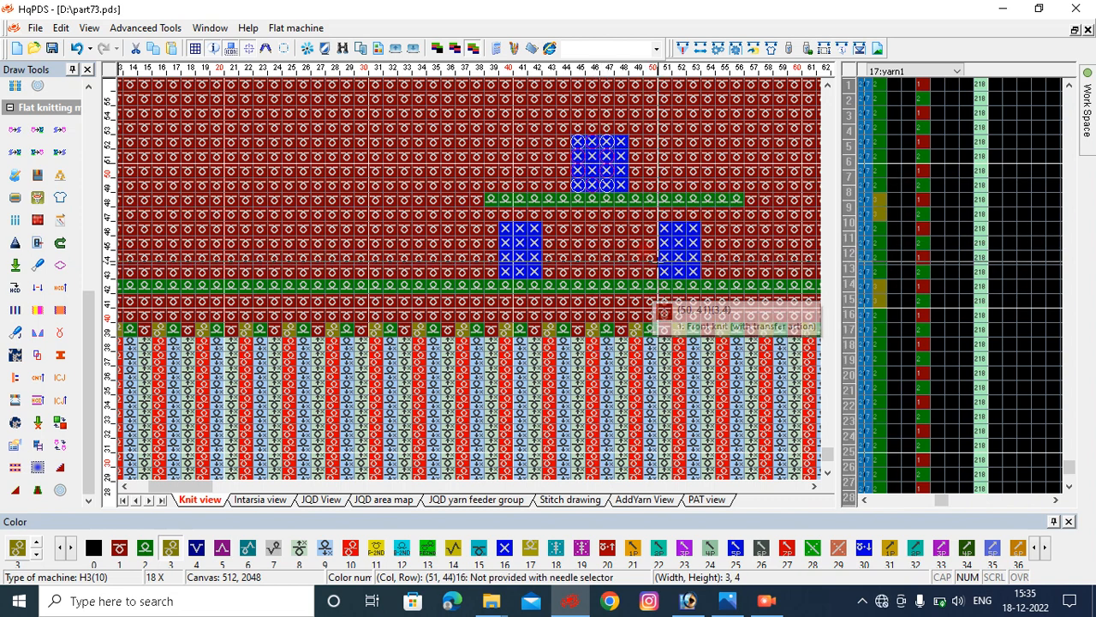
# Narrow the upper colour 16 block to columns 45 to 47 and shift the first lower block with the line's start to columns 39 to 41.
pyautogui.moveTo(646, 183); pyautogui.dragTo(623, 179)
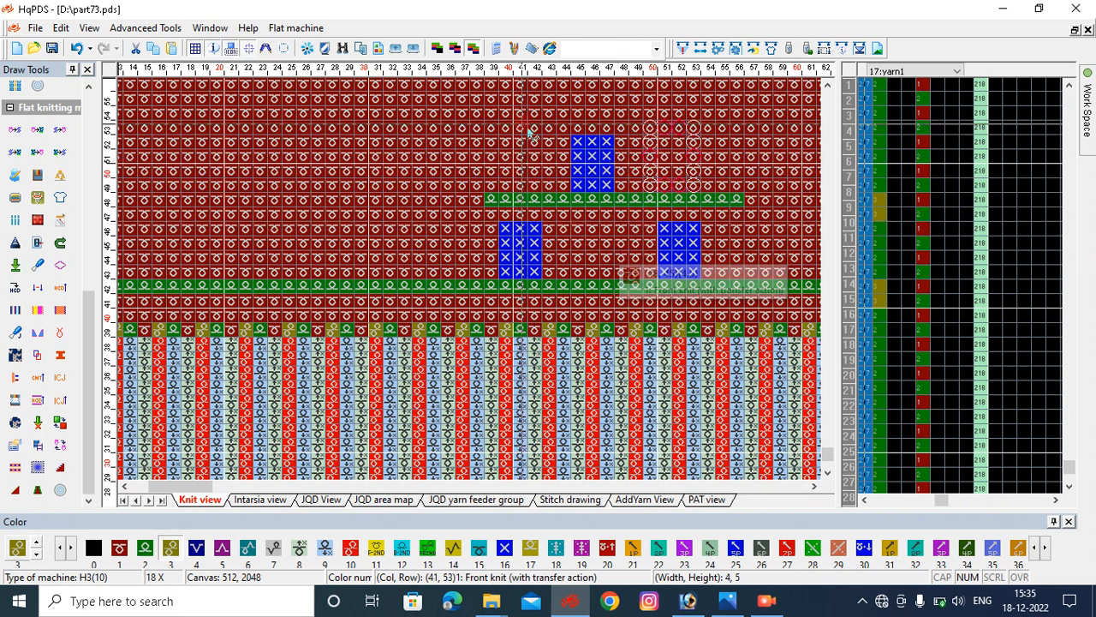
pyautogui.moveTo(548, 129); pyautogui.dragTo(443, 314)
pyautogui.click(503, 242)
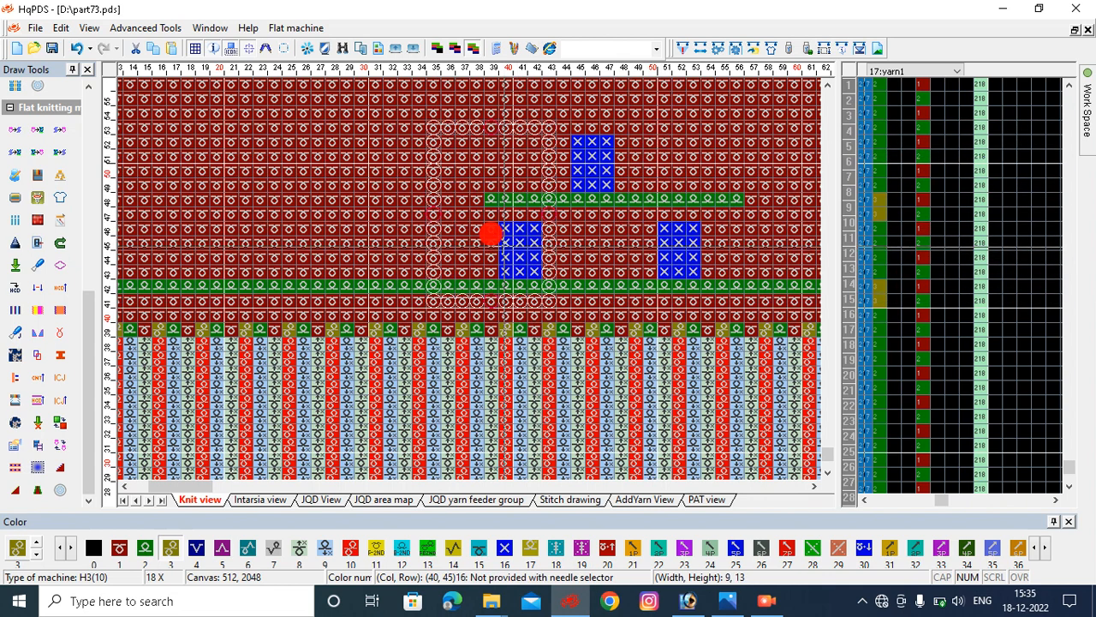
pyautogui.moveTo(500, 247); pyautogui.dragTo(489, 246)
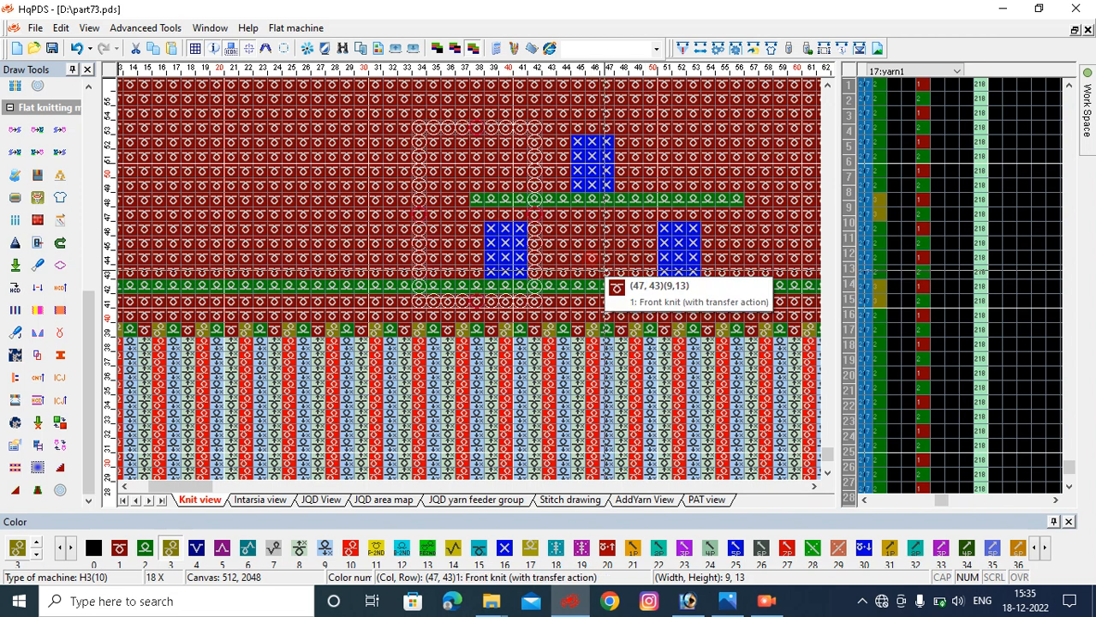
# Measure the gap between the two lower colour 16 blocks in rows 43 to 46 and count the spacing around the row 48 line.
pyautogui.click(567, 262)
pyautogui.click(535, 274)
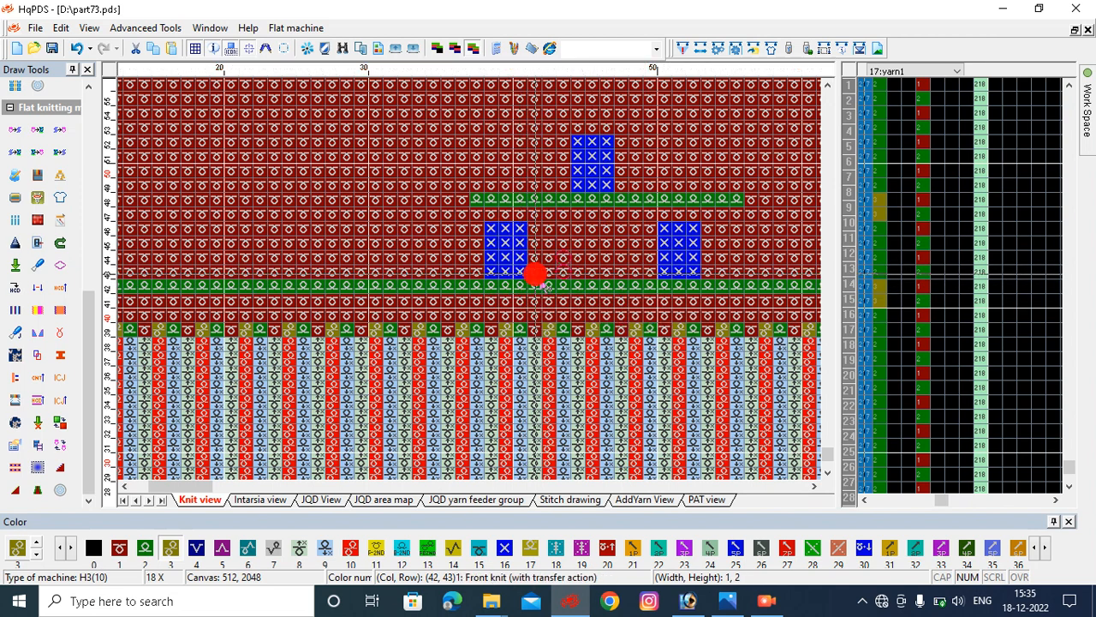
pyautogui.moveTo(535, 274); pyautogui.dragTo(658, 244)
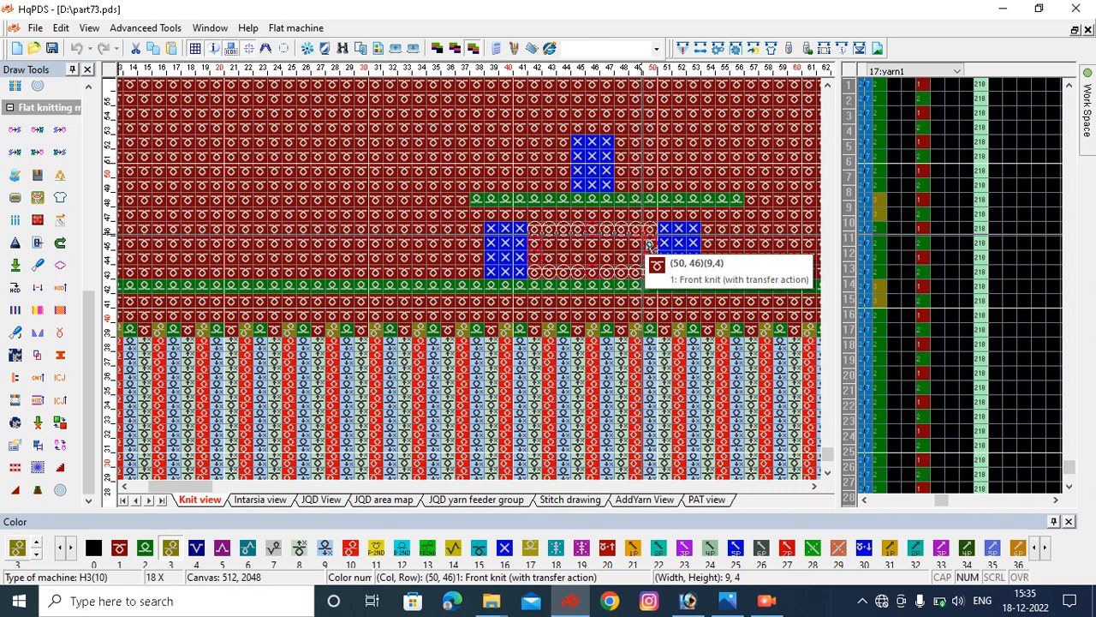
pyautogui.click(397, 244)
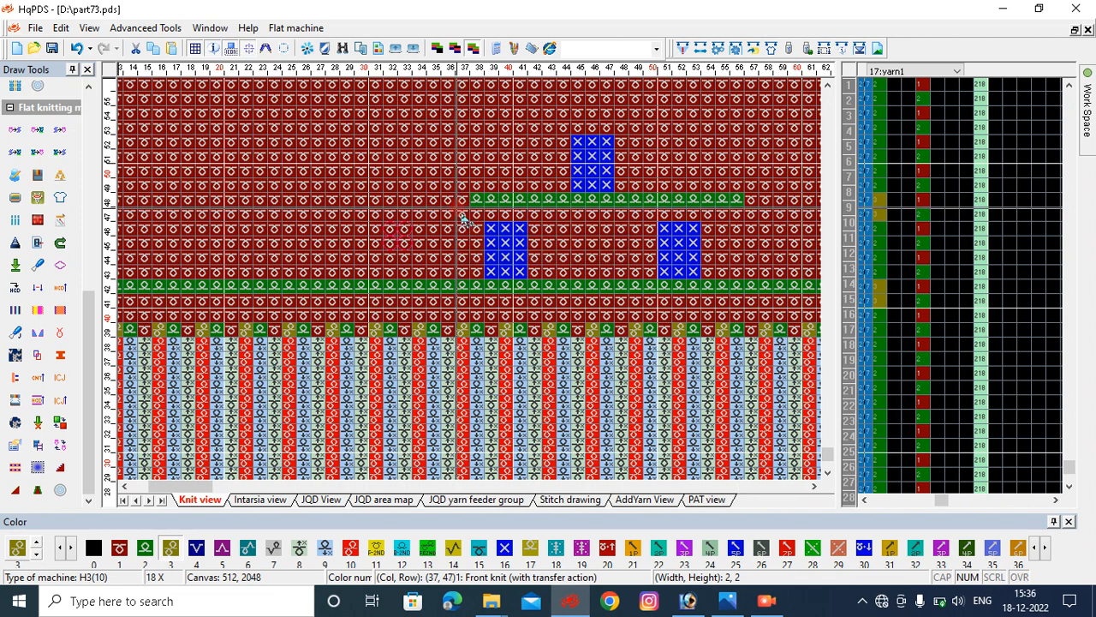
pyautogui.moveTo(446, 117); pyautogui.dragTo(579, 284)
pyautogui.moveTo(494, 272); pyautogui.dragTo(341, 140)
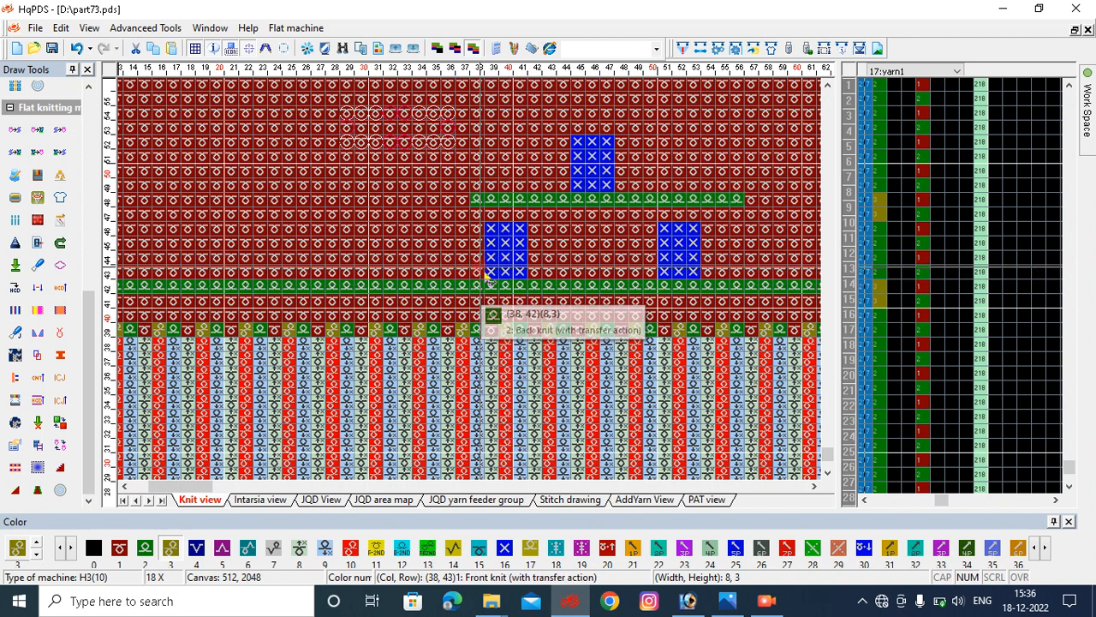
# Select the motif from column 39 to 54 above row 42 and copy its back knit line up to row 54.
pyautogui.moveTo(490, 285); pyautogui.dragTo(718, 154)
pyautogui.click(706, 150)
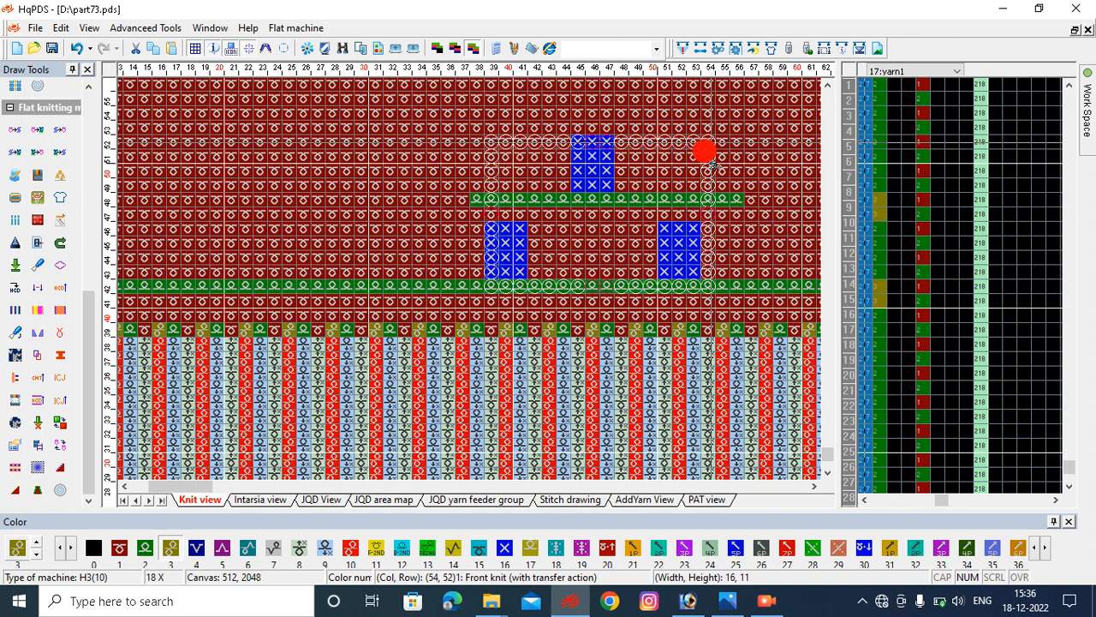
pyautogui.moveTo(492, 128); pyautogui.dragTo(708, 286)
pyautogui.moveTo(665, 227); pyautogui.dragTo(665, 112)
pyautogui.click(763, 183)
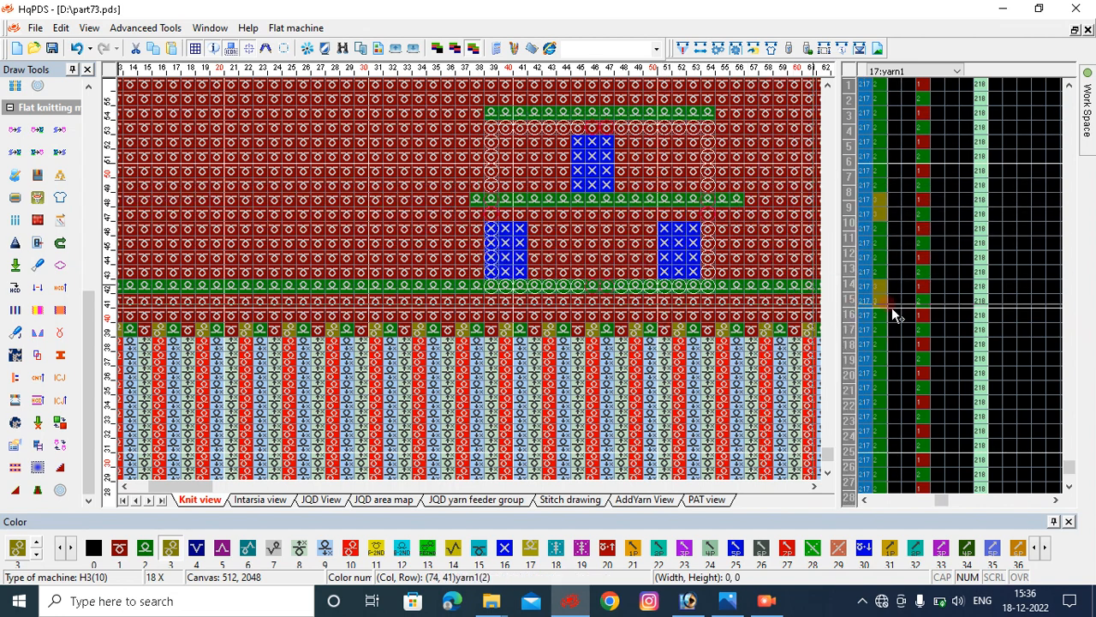
# Copy the yarn1 values of rows 41 to 52 upward so that rows 53 and 54 get value 3.
pyautogui.moveTo(893, 262); pyautogui.dragTo(905, 144)
pyautogui.click(905, 142)
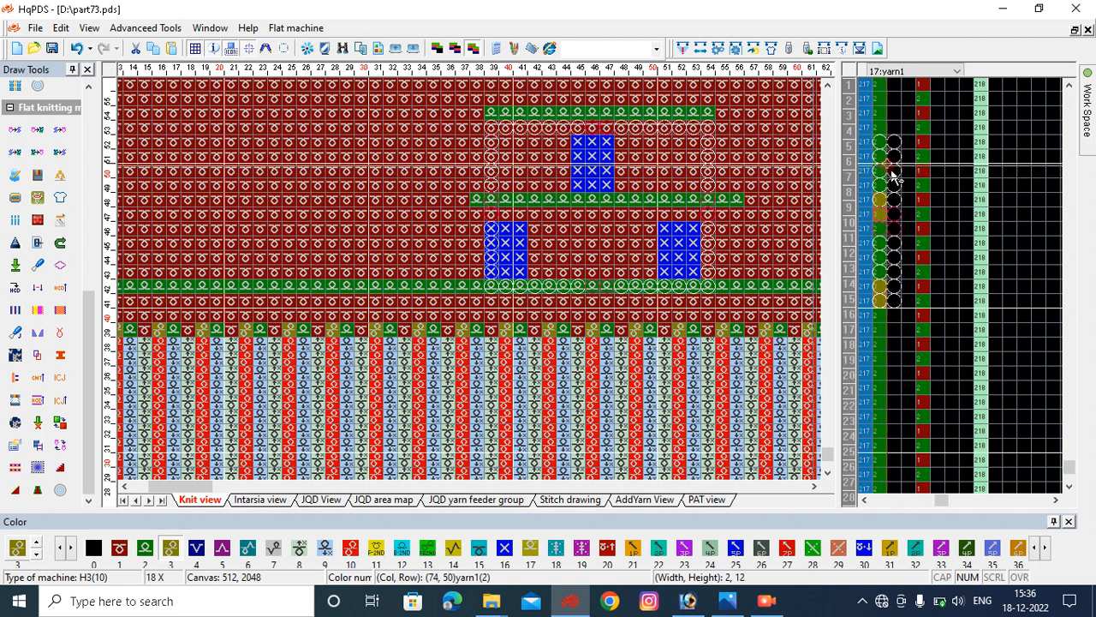
pyautogui.click(656, 112)
pyautogui.moveTo(766, 174); pyautogui.dragTo(780, 173)
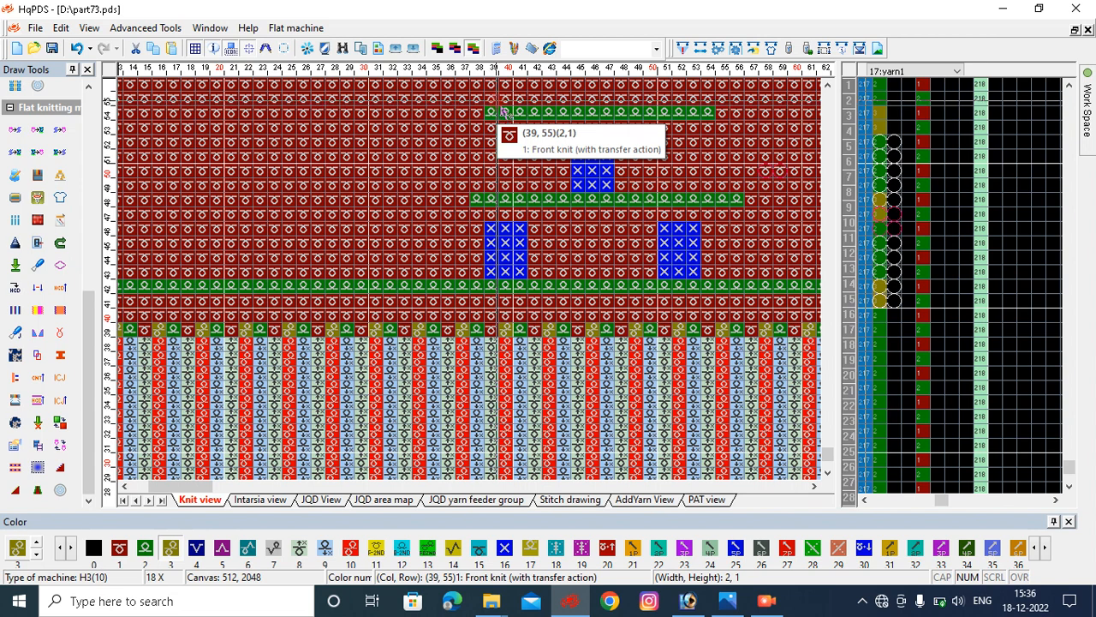
# Try to tile columns 39 to 51 of rows 41 to 55 sideways as a 13-column repeat, and check the block spacing.
pyautogui.moveTo(505, 116)
pyautogui.mouseDown()
pyautogui.moveTo(602, 272)
pyautogui.moveTo(642, 306)
pyautogui.moveTo(665, 307)
pyautogui.mouseUp()
pyautogui.moveTo(609, 222)
pyautogui.mouseDown()
pyautogui.moveTo(316, 208)
pyautogui.moveTo(445, 289)
pyautogui.moveTo(167, 282)
pyautogui.moveTo(600, 313)
pyautogui.moveTo(477, 299)
pyautogui.moveTo(565, 286)
pyautogui.moveTo(359, 296)
pyautogui.moveTo(477, 292)
pyautogui.moveTo(449, 293)
pyautogui.mouseUp()
pyautogui.scroll(-1, 316, 209)
pyautogui.scroll(-2, 477, 299)
pyautogui.scroll(-1, 476, 289)
pyautogui.scroll(3, 477, 291)
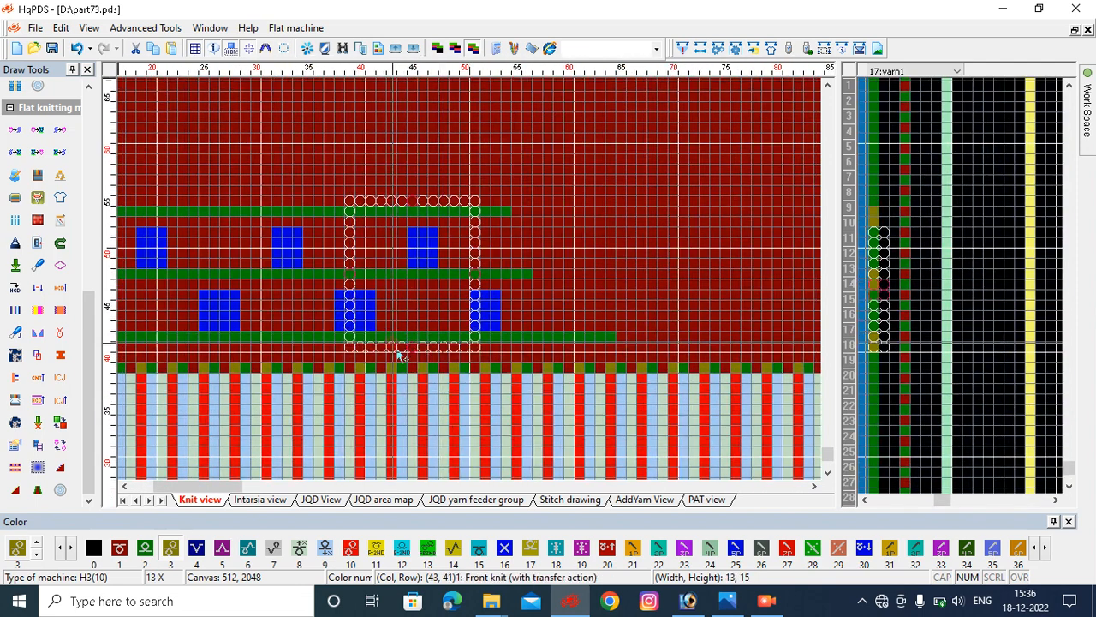
pyautogui.moveTo(360, 204)
pyautogui.mouseDown()
pyautogui.moveTo(445, 344)
pyautogui.moveTo(289, 255)
pyautogui.mouseUp()
pyautogui.click(337, 296)
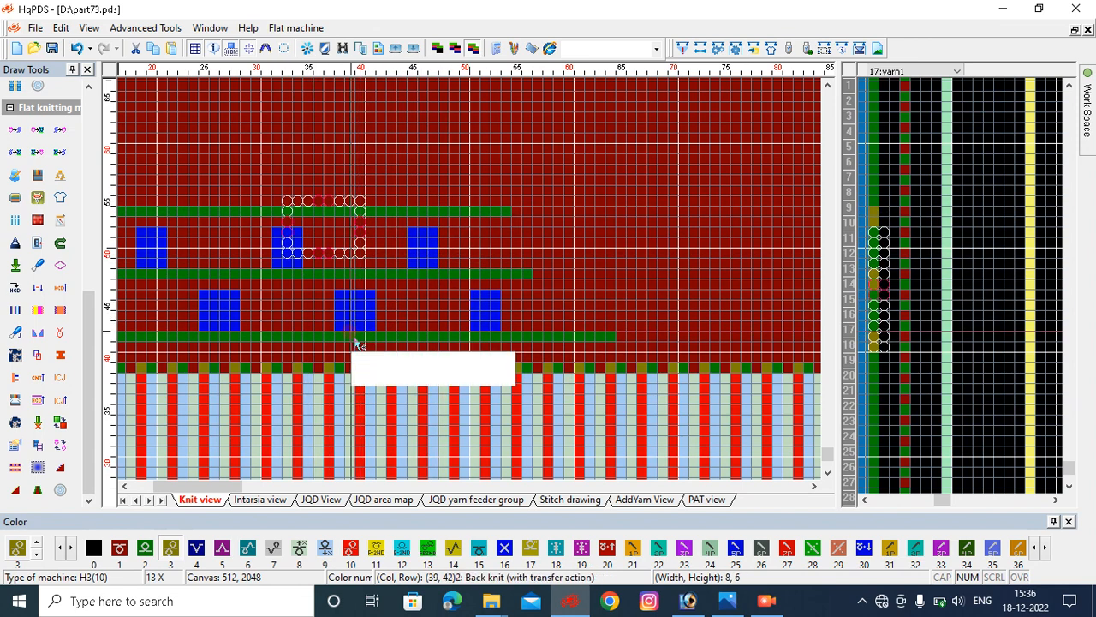
# Select a 12-column repeat from column 39 to 50, rows 42 to 56, and tile it sideways in both directions across the fabric width.
pyautogui.click(349, 336)
pyautogui.moveTo(348, 334); pyautogui.dragTo(465, 190)
pyautogui.moveTo(423, 264); pyautogui.dragTo(735, 293)
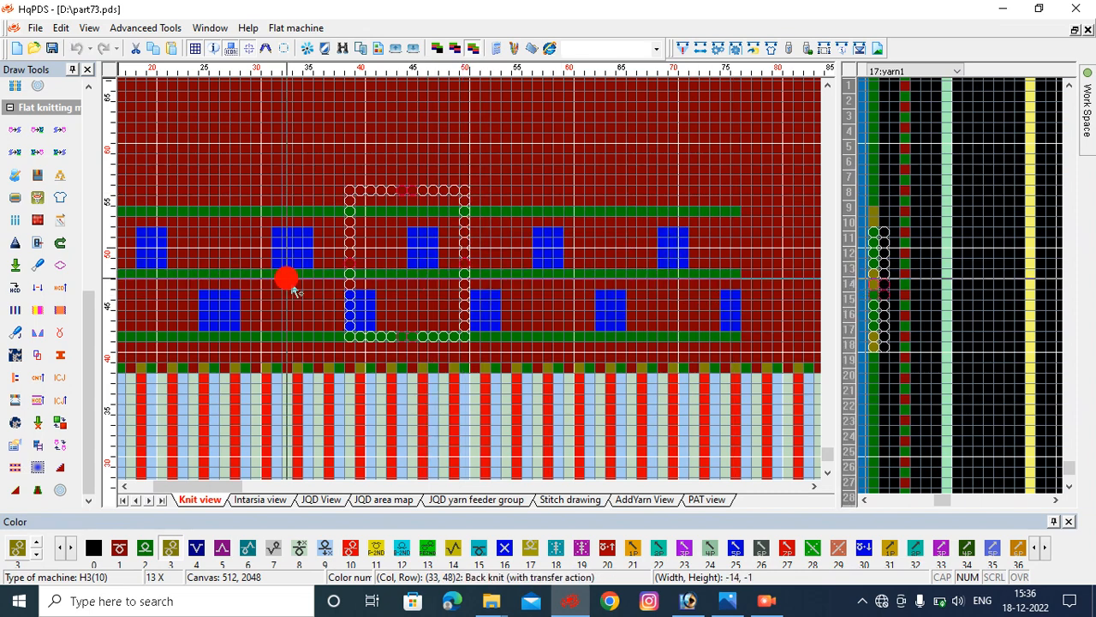
pyautogui.hscroll(-5, 287, 278)
pyautogui.moveTo(287, 278); pyautogui.dragTo(255, 288)
pyautogui.scroll(-2, 612, 285)
pyautogui.scroll(-1, 775, 280)
pyautogui.moveTo(470, 280); pyautogui.dragTo(349, 278)
pyautogui.scroll(-1, 708, 281)
pyautogui.scroll(-1, 697, 285)
pyautogui.scroll(2, 691, 286)
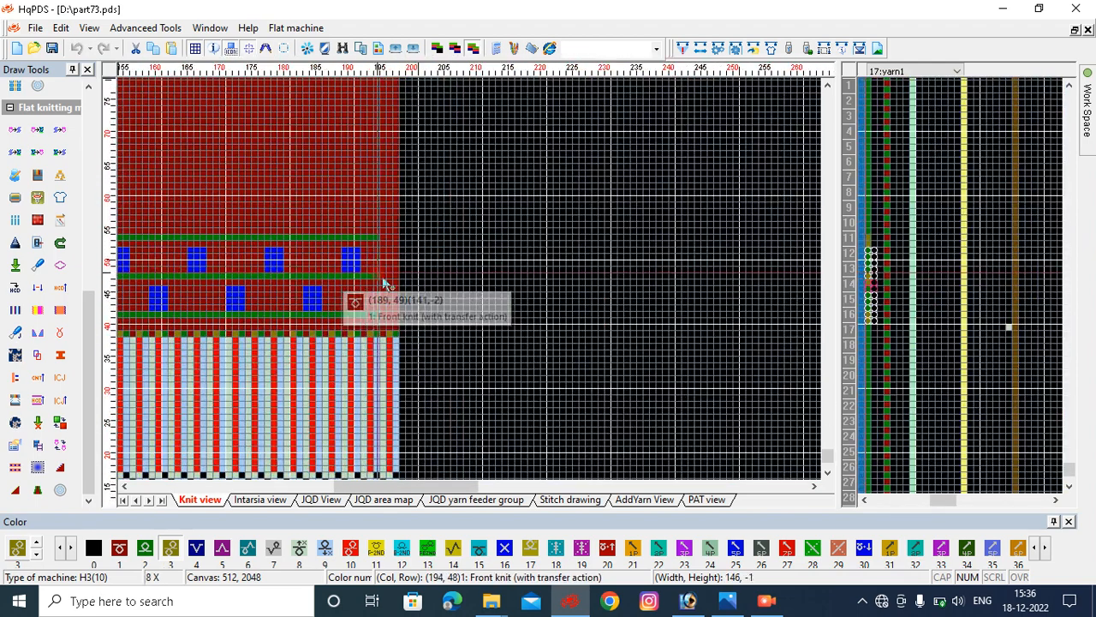
pyautogui.scroll(1, 392, 324)
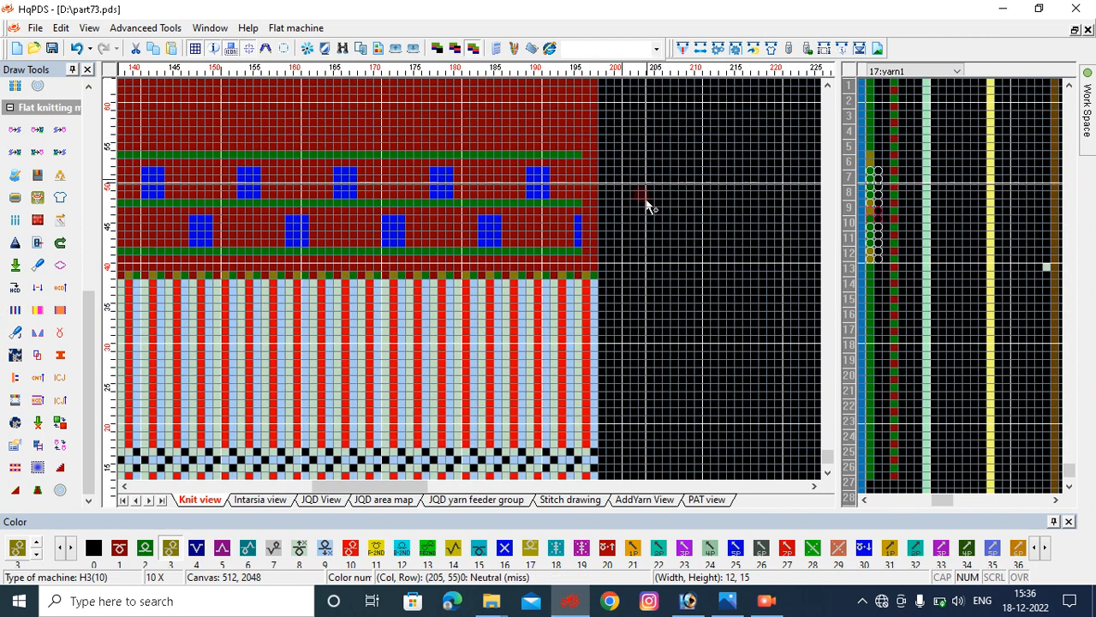
# Select rows 41 to 52 across the full fabric width and tile this 12-row repeat upward to the fabric's top edge.
pyautogui.moveTo(592, 250); pyautogui.dragTo(154, 345)
pyautogui.press('Home')
pyautogui.scroll(1, 152, 282)
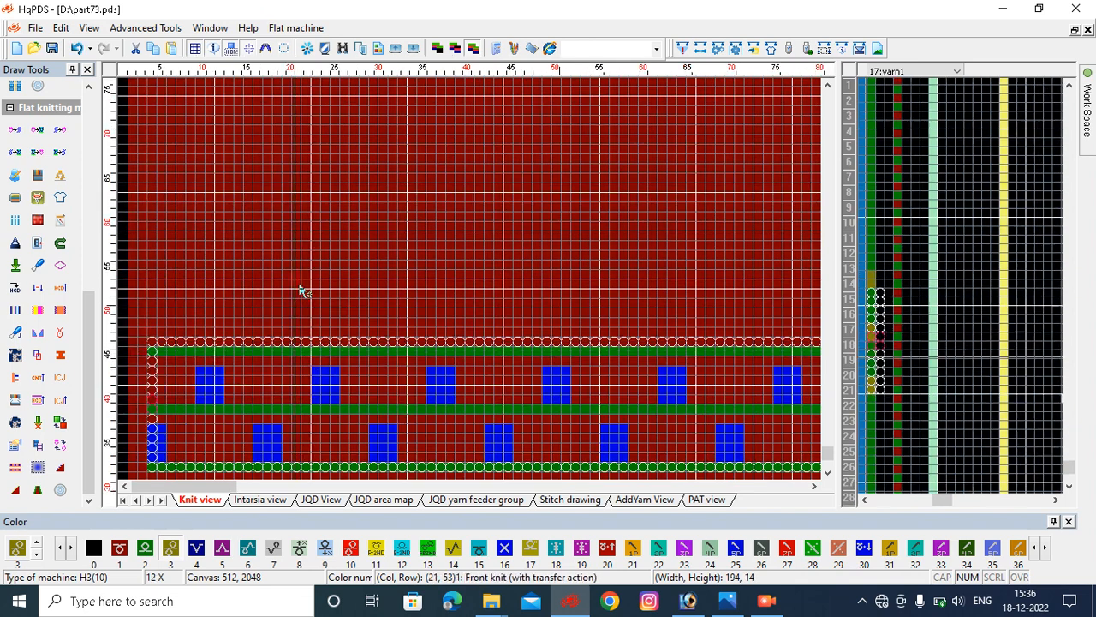
pyautogui.scroll(-3, 300, 288)
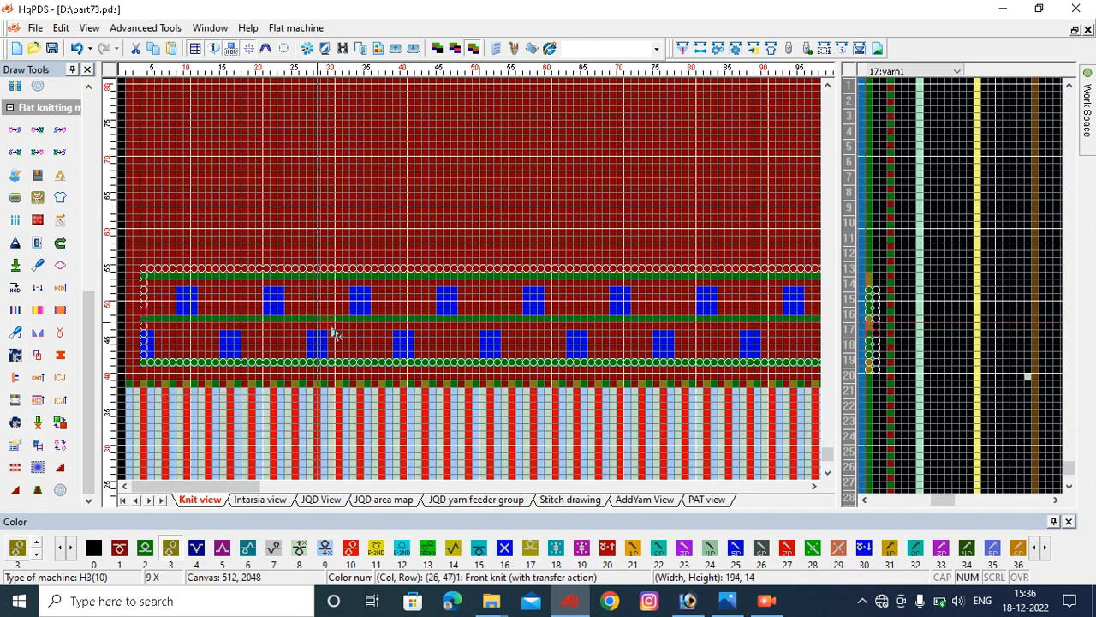
pyautogui.moveTo(159, 376); pyautogui.dragTo(644, 115)
pyautogui.scroll(-1, 475, 292)
pyautogui.scroll(1, 613, 347)
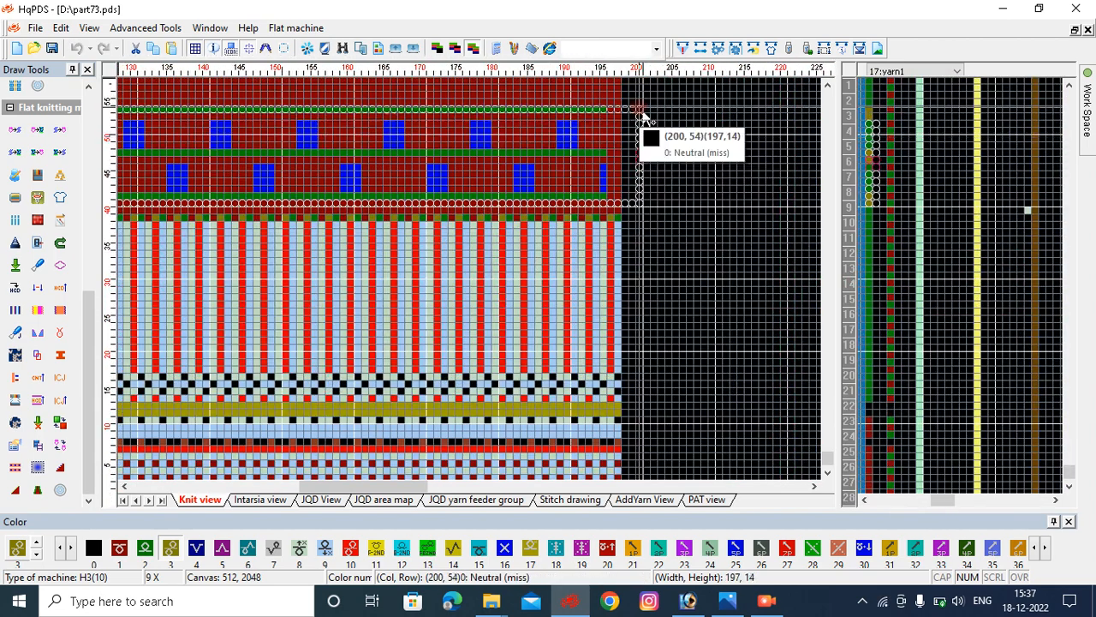
pyautogui.scroll(-1, 644, 115)
pyautogui.moveTo(476, 288); pyautogui.dragTo(471, 303)
pyautogui.moveTo(385, 339); pyautogui.dragTo(367, 179)
pyautogui.scroll(-1, 366, 179)
pyautogui.scroll(-6, 476, 291)
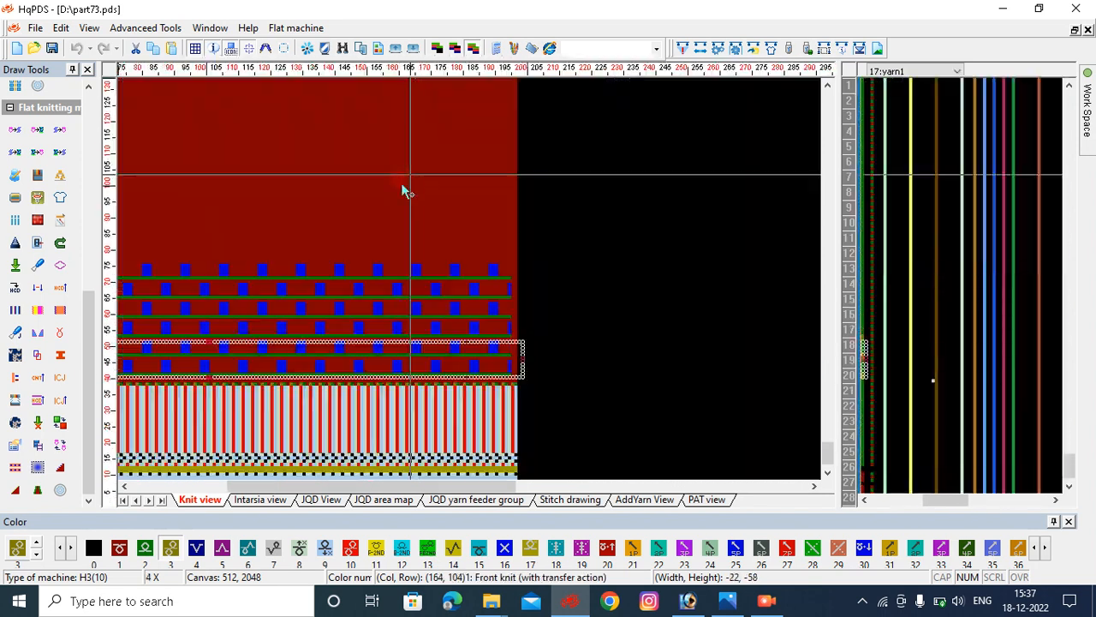
pyautogui.scroll(3, 221, 232)
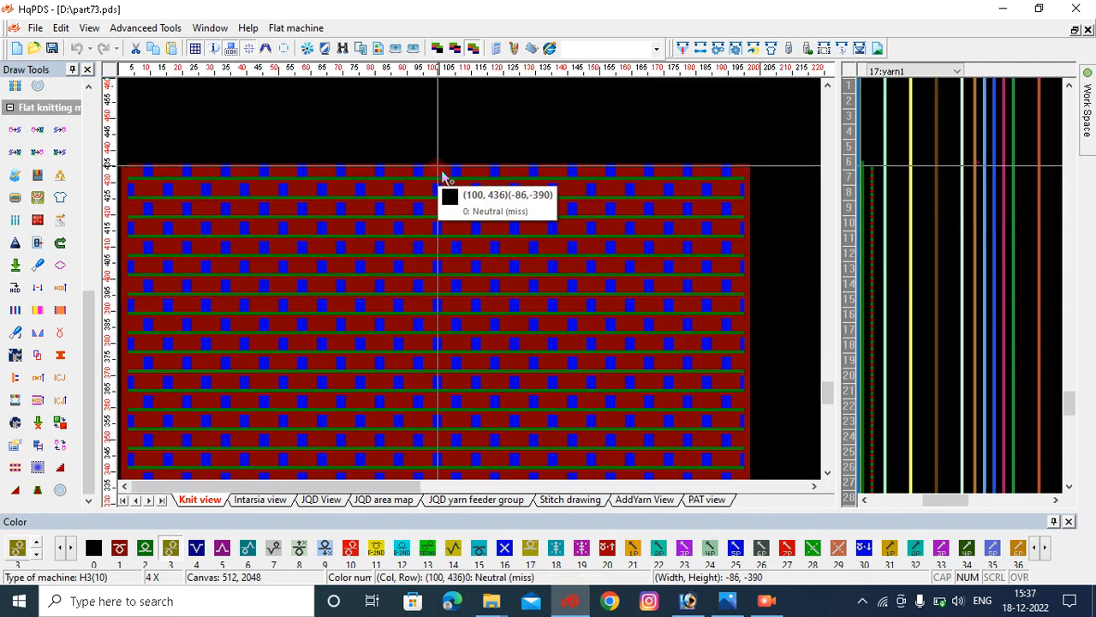
pyautogui.moveTo(442, 170)
pyautogui.mouseDown()
pyautogui.moveTo(444, 215)
pyautogui.moveTo(448, 184)
pyautogui.mouseUp()
# Tile the yarn1 values of rows 41 to 52 upward to the top of the pattern and check them against the uppermost back knit rows.
pyautogui.scroll(-3, 299, 458)
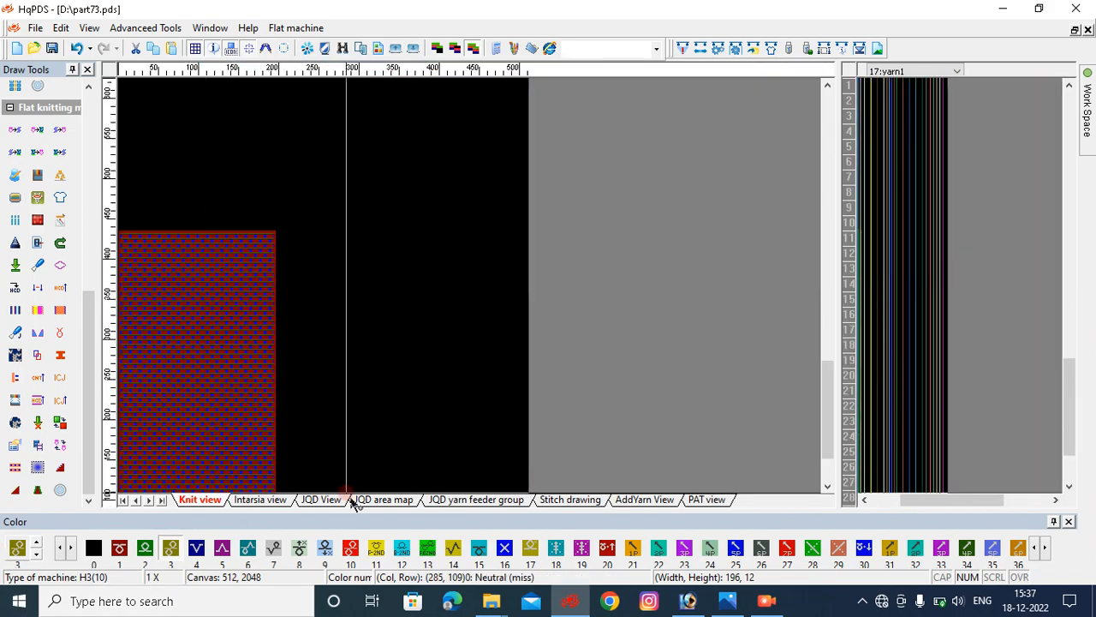
pyautogui.scroll(1, 391, 287)
pyautogui.scroll(-1, 392, 287)
pyautogui.scroll(3, 399, 438)
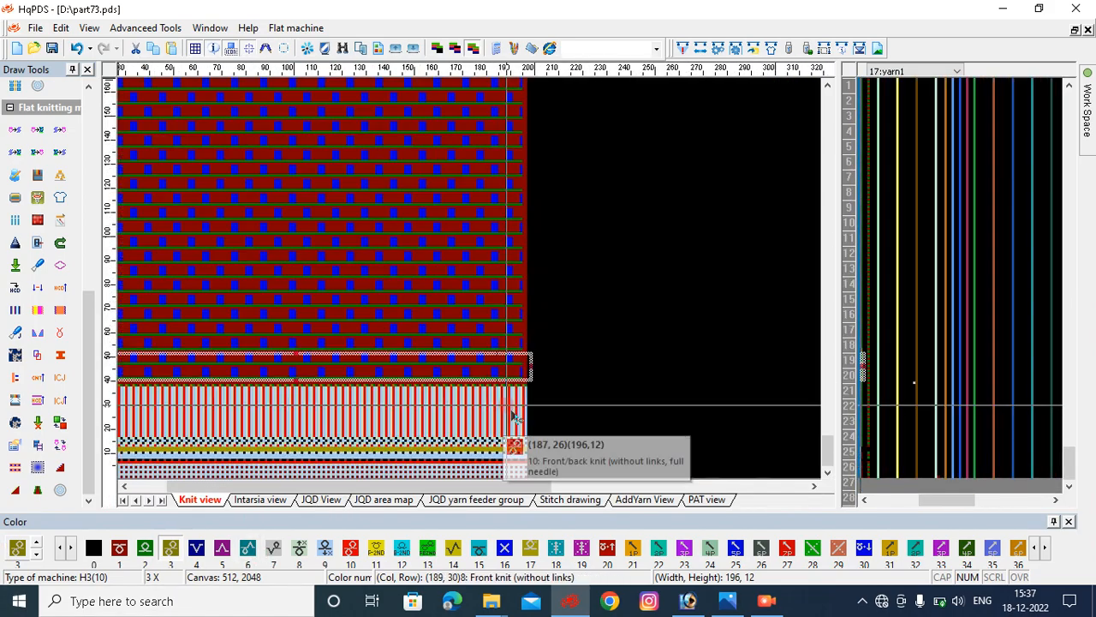
pyautogui.scroll(4, 476, 337)
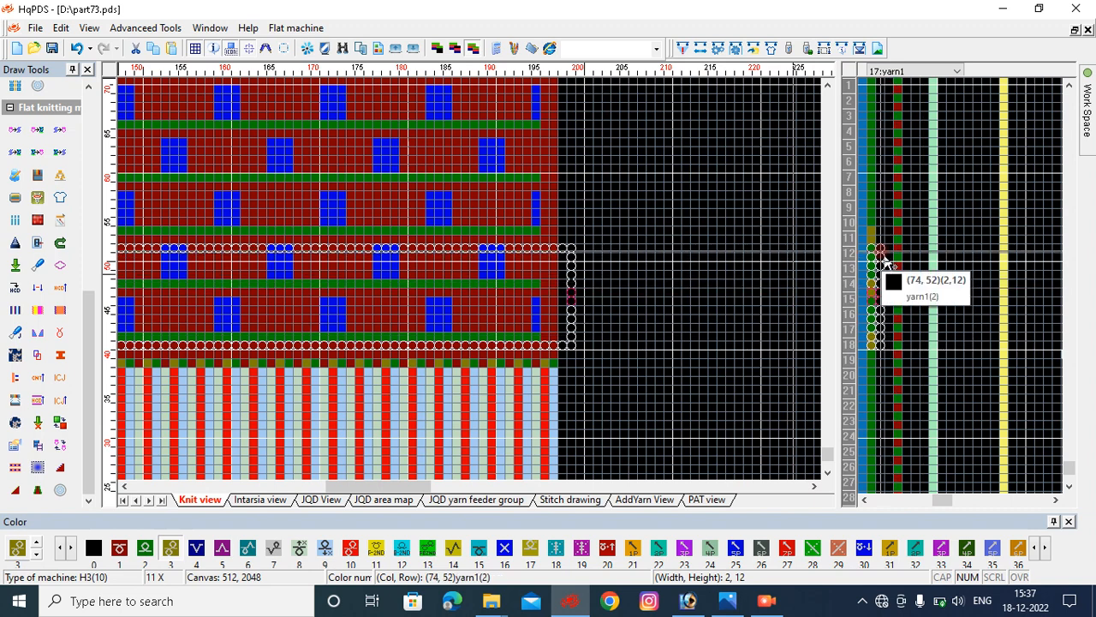
pyautogui.moveTo(883, 258); pyautogui.dragTo(885, 272)
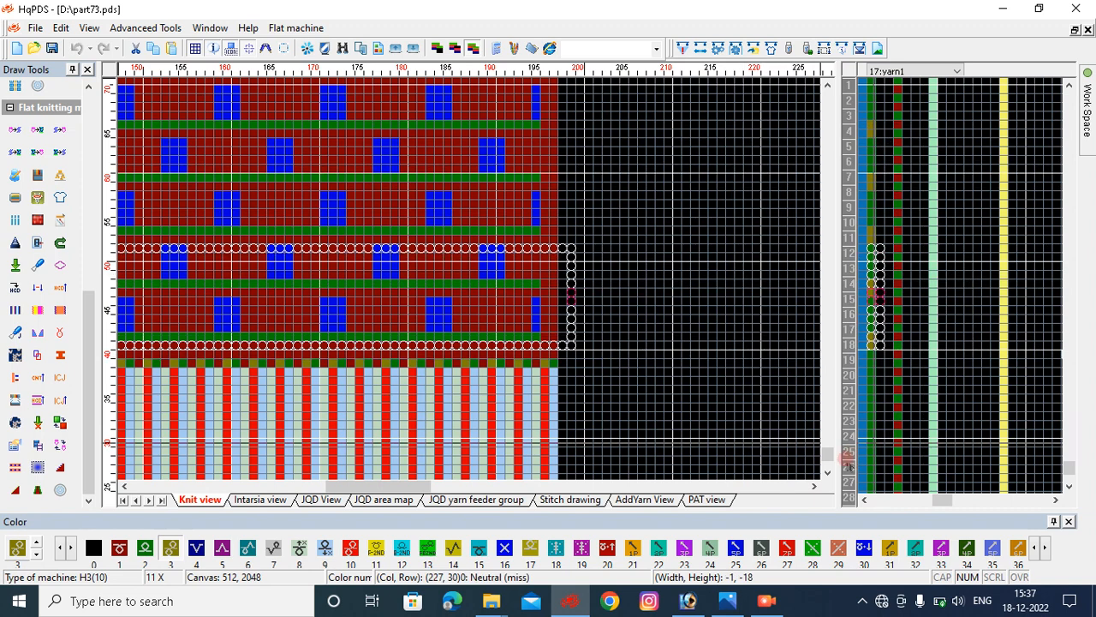
pyautogui.moveTo(829, 455); pyautogui.dragTo(886, 345)
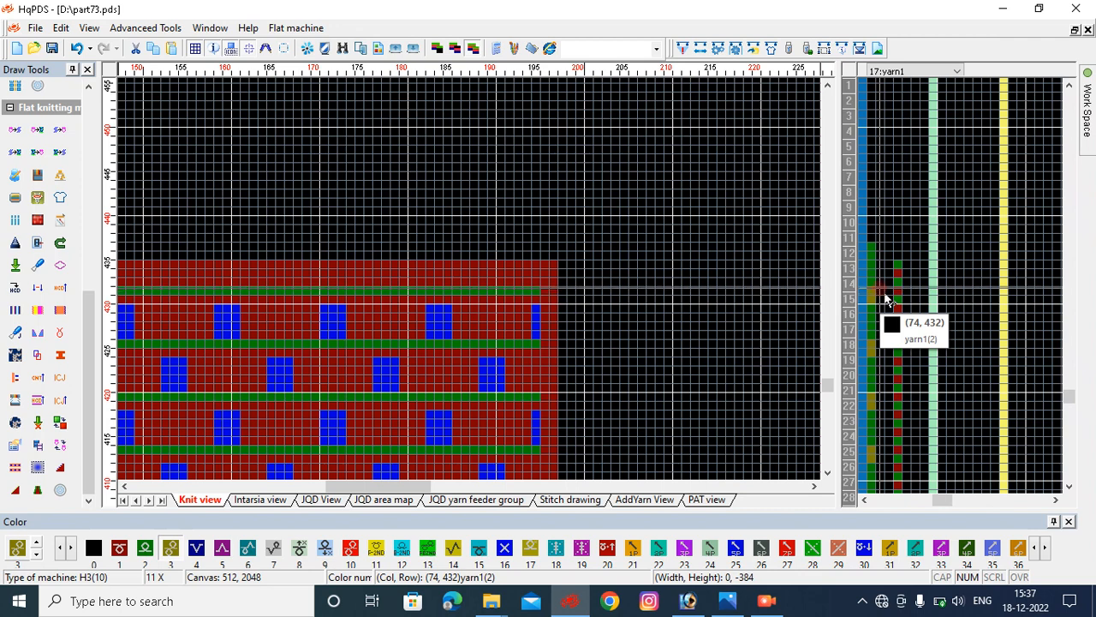
pyautogui.click(892, 198)
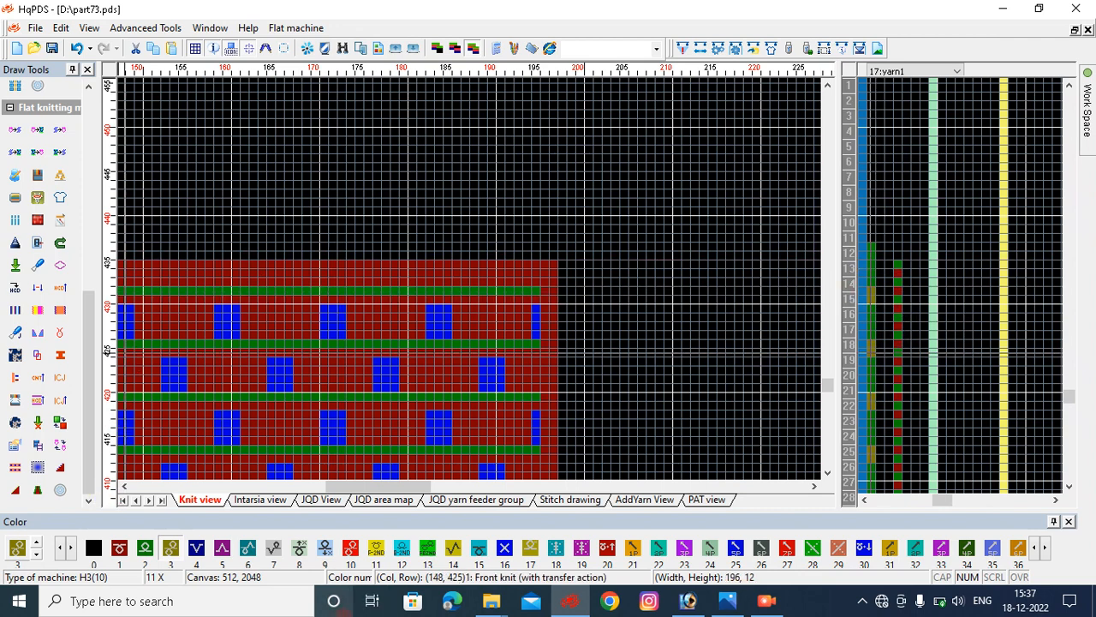
# Select the whole patterned area from row 41 to 435 across the full width and add colour 16 edge stitches along both sides.
pyautogui.scroll(-1, 389, 435)
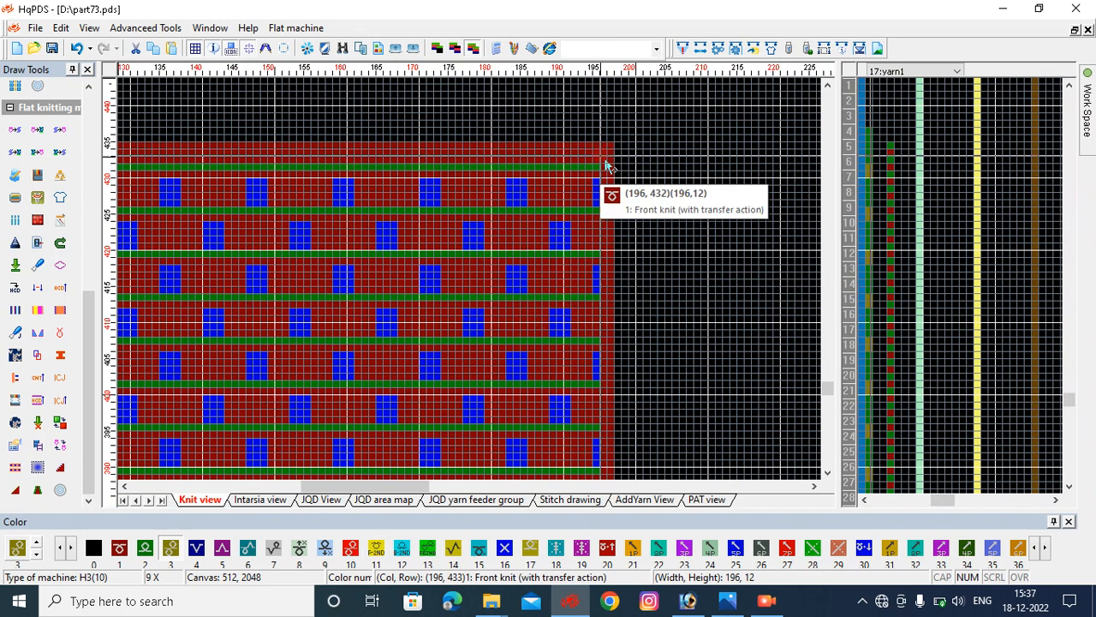
pyautogui.moveTo(615, 147)
pyautogui.mouseDown()
pyautogui.moveTo(289, 235)
pyautogui.moveTo(298, 247)
pyautogui.moveTo(235, 318)
pyautogui.moveTo(475, 289)
pyautogui.moveTo(474, 300)
pyautogui.moveTo(411, 288)
pyautogui.moveTo(60, 135)
pyautogui.moveTo(235, 368)
pyautogui.moveTo(197, 287)
pyautogui.moveTo(152, 433)
pyautogui.moveTo(143, 288)
pyautogui.moveTo(124, 476)
pyautogui.moveTo(125, 223)
pyautogui.mouseUp()
pyautogui.scroll(-3, 265, 374)
pyautogui.scroll(-4, 473, 298)
pyautogui.scroll(-1, 134, 404)
pyautogui.scroll(5, 124, 472)
pyautogui.scroll(2, 124, 310)
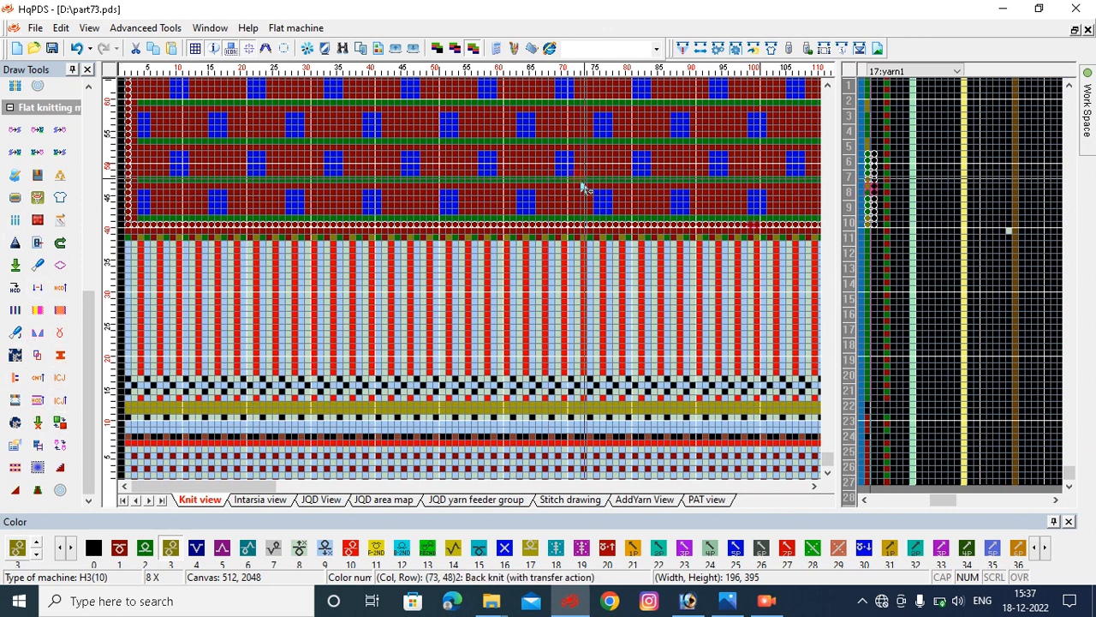
pyautogui.click(112, 405)
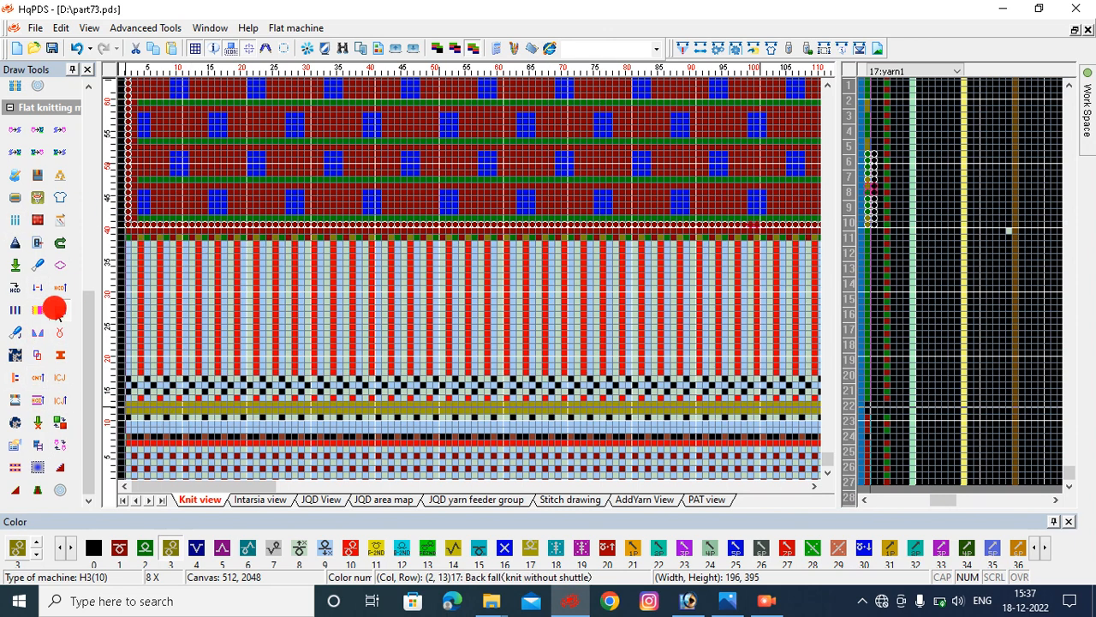
pyautogui.click(407, 186)
pyautogui.click(517, 378)
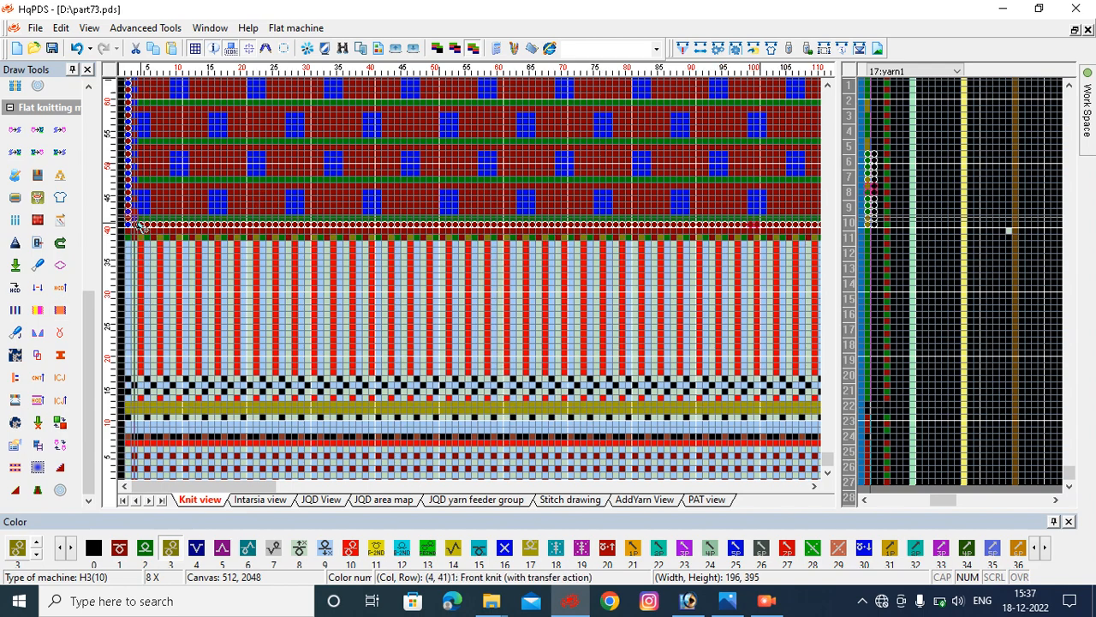
# Check the edge stitches along both sides, save the pattern file and compile it.
pyautogui.scroll(-3, 455, 291)
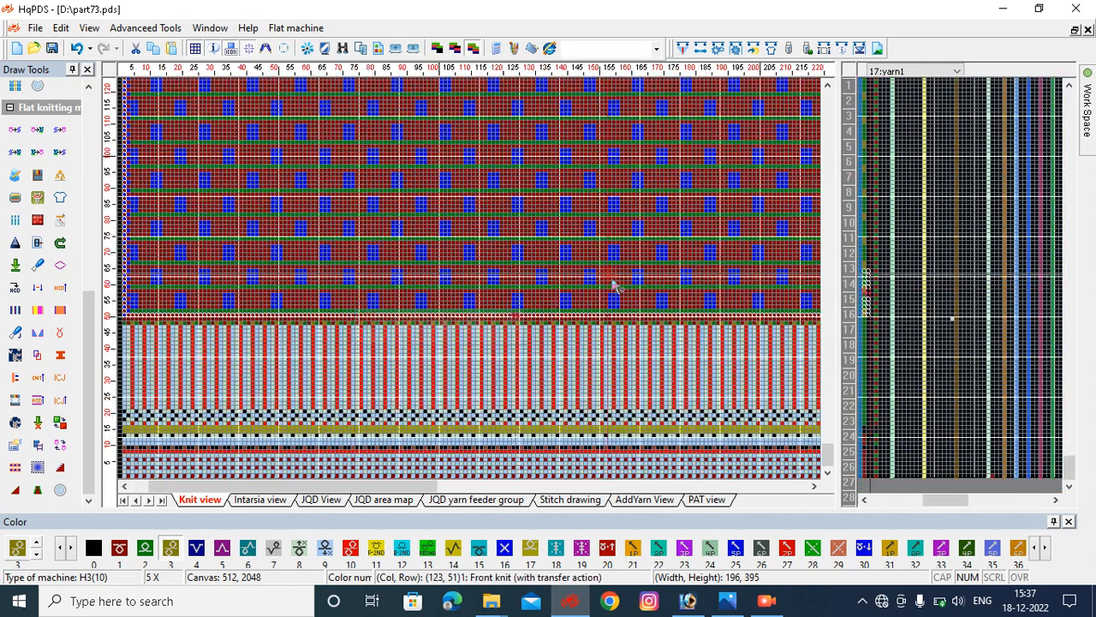
pyautogui.scroll(-1, 615, 284)
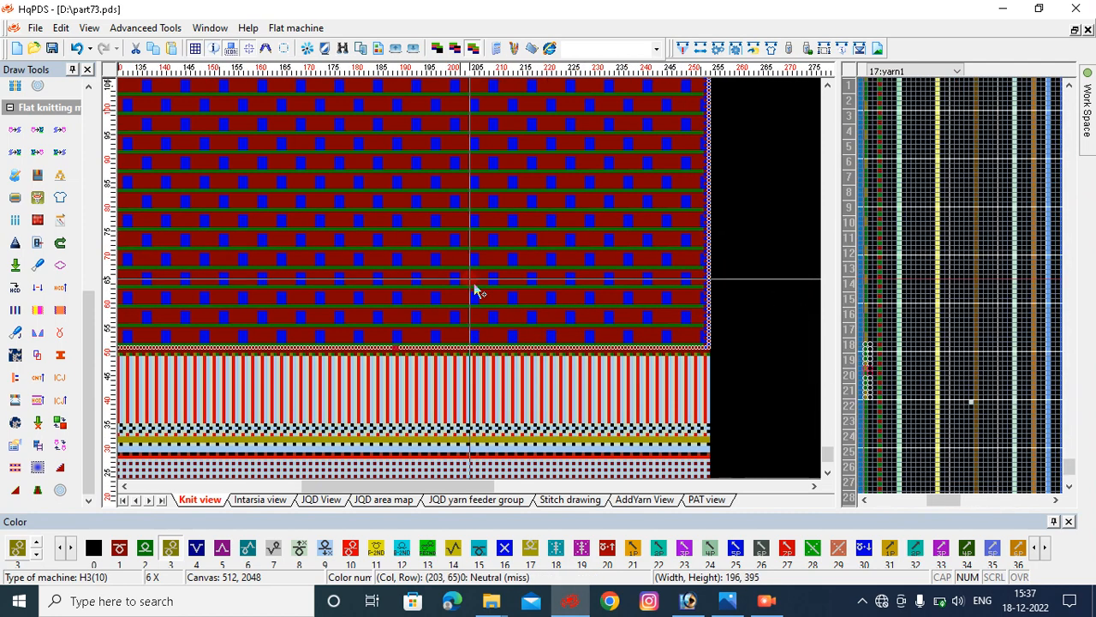
pyautogui.scroll(2, 448, 317)
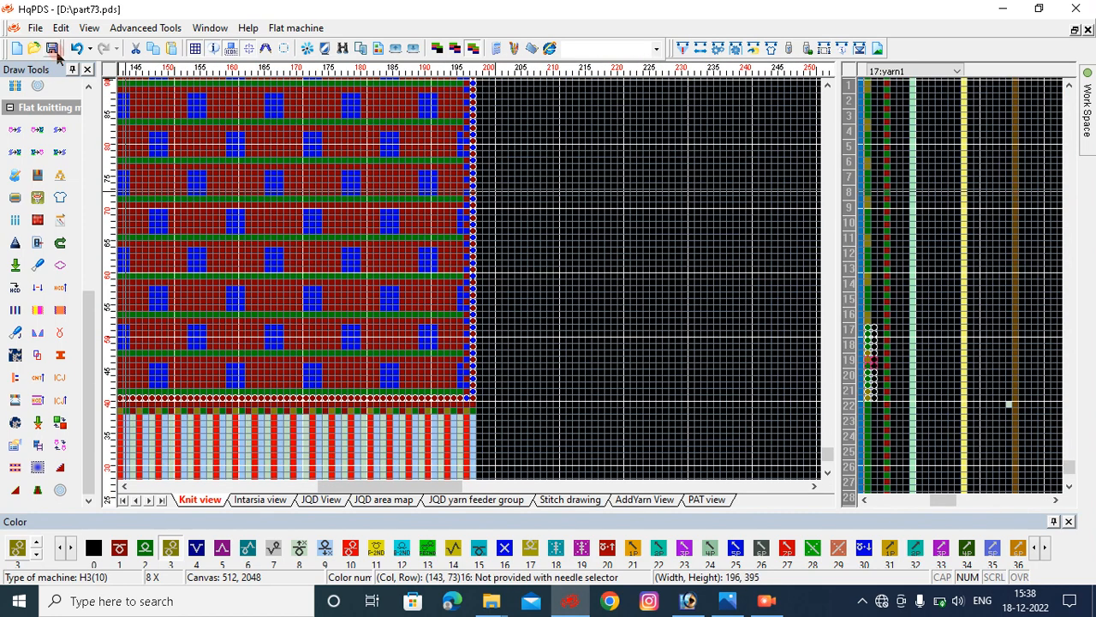
pyautogui.click(677, 45)
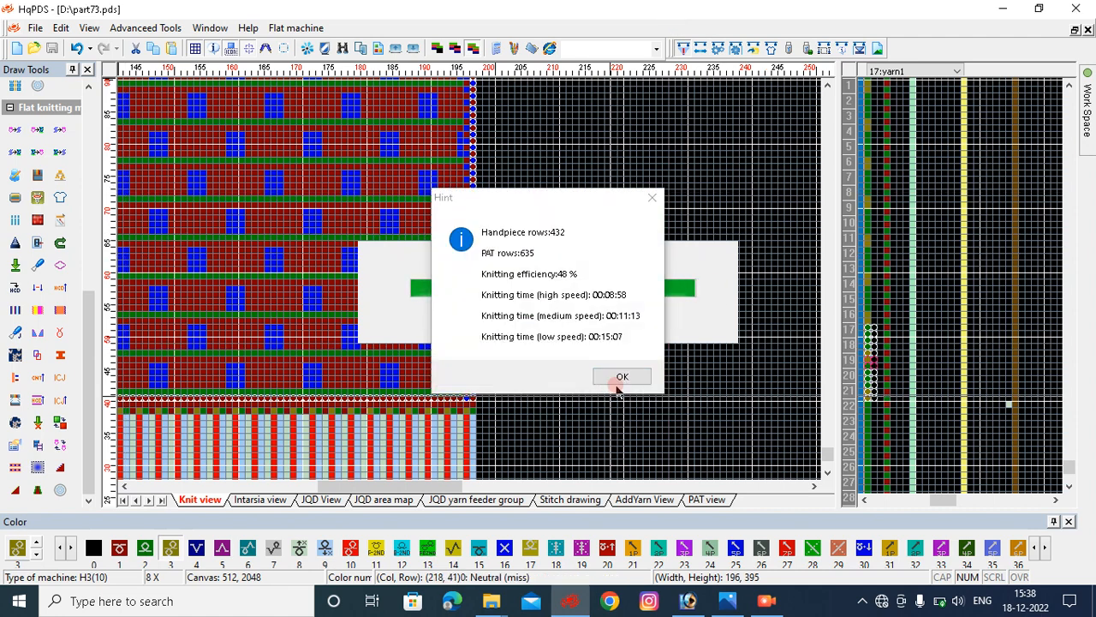
# Close the compile report and save the pattern file.
pyautogui.click(616, 383)
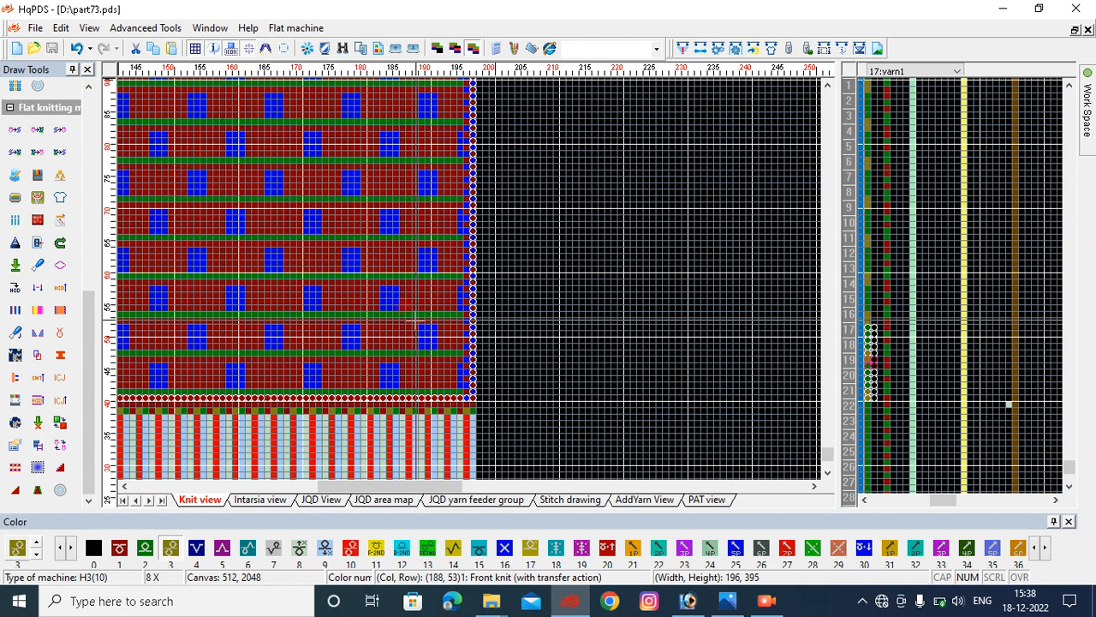
pyautogui.moveTo(602, 256); pyautogui.dragTo(575, 250)
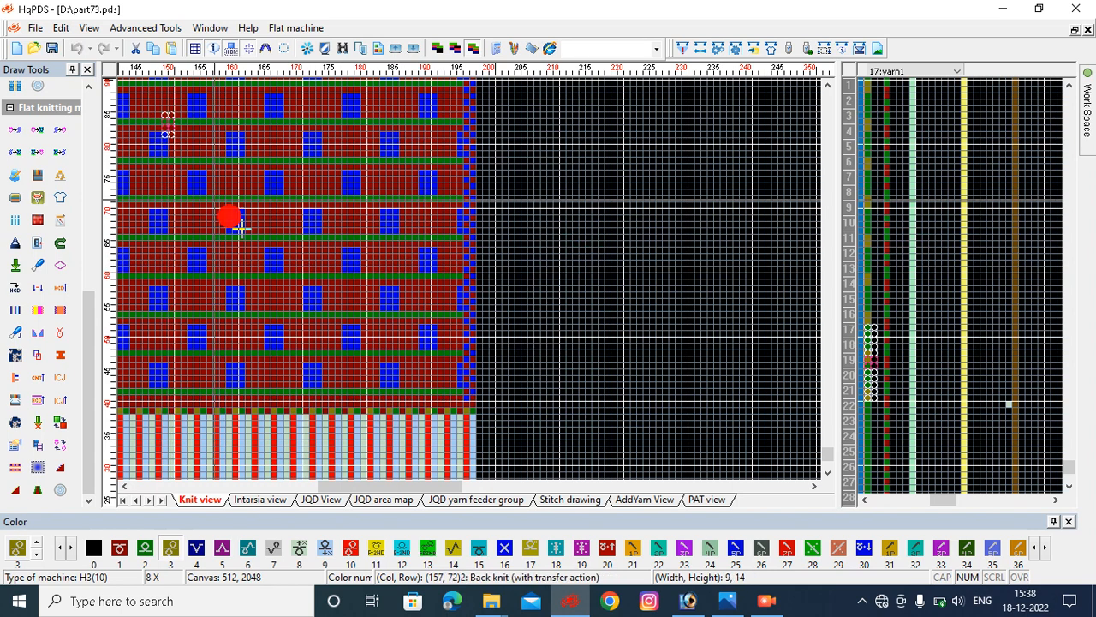
pyautogui.moveTo(242, 225); pyautogui.dragTo(358, 347)
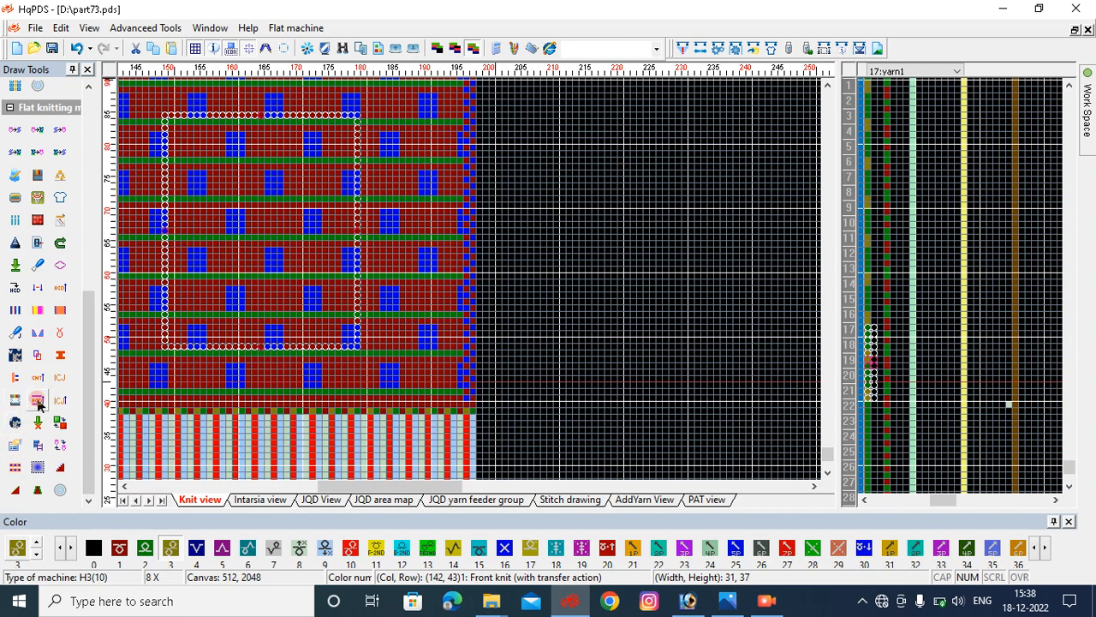
pyautogui.scroll(4, 287, 231)
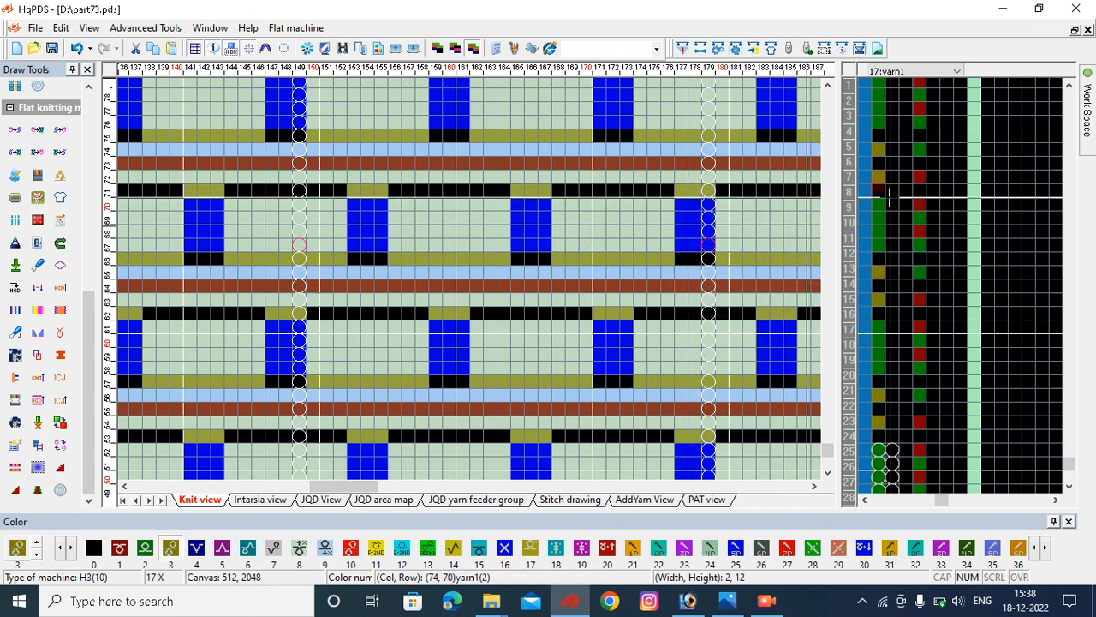
pyautogui.click(51, 50)
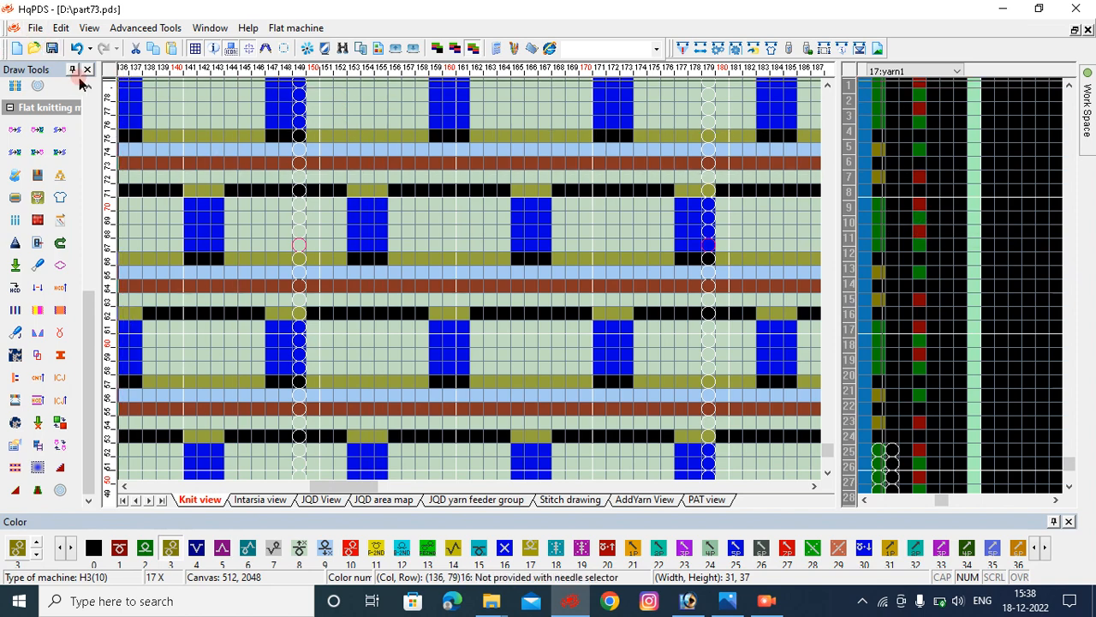
pyautogui.scroll(-6, 465, 277)
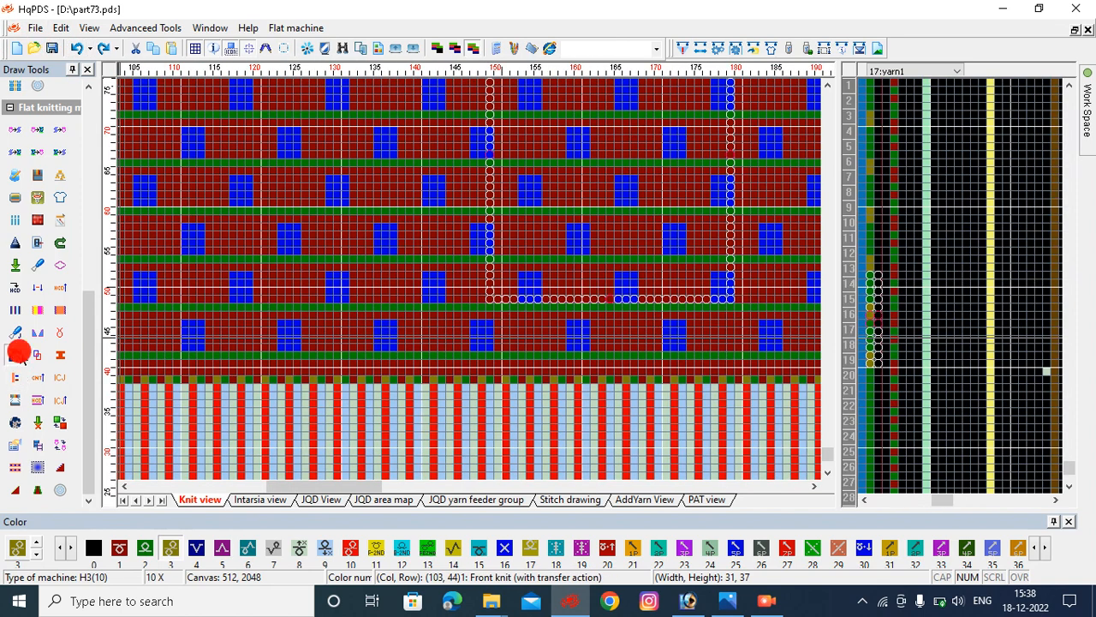
# Generate the 3D knitting simulation with JPG export, setting yarn feeder 2 to navy 000080 and yarn feeder 3 to cream.
pyautogui.click(15, 354)
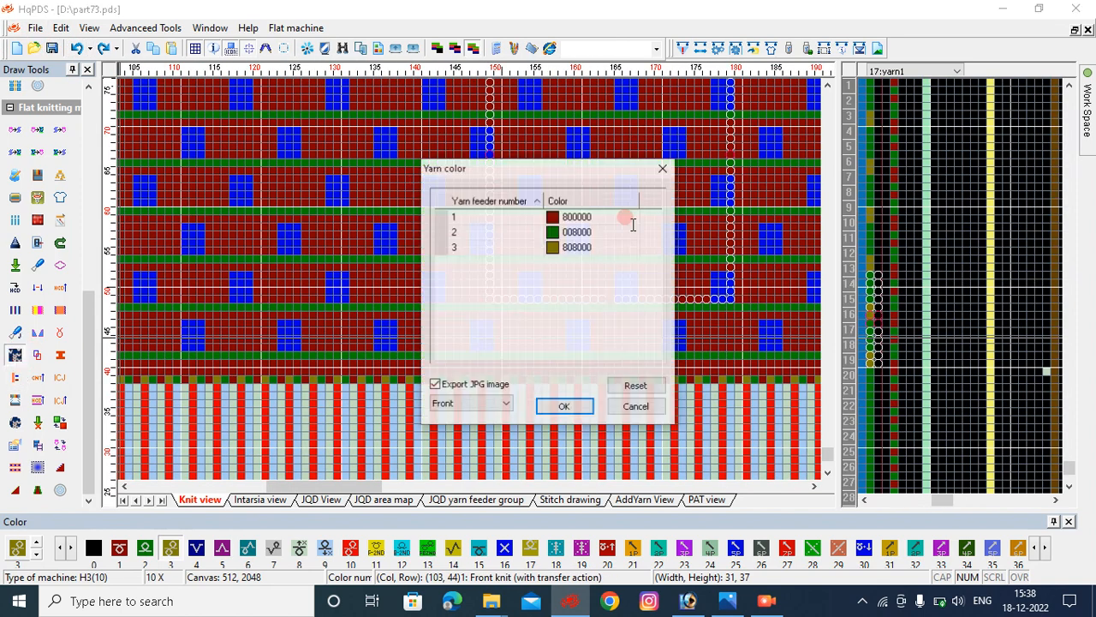
pyautogui.click(638, 231)
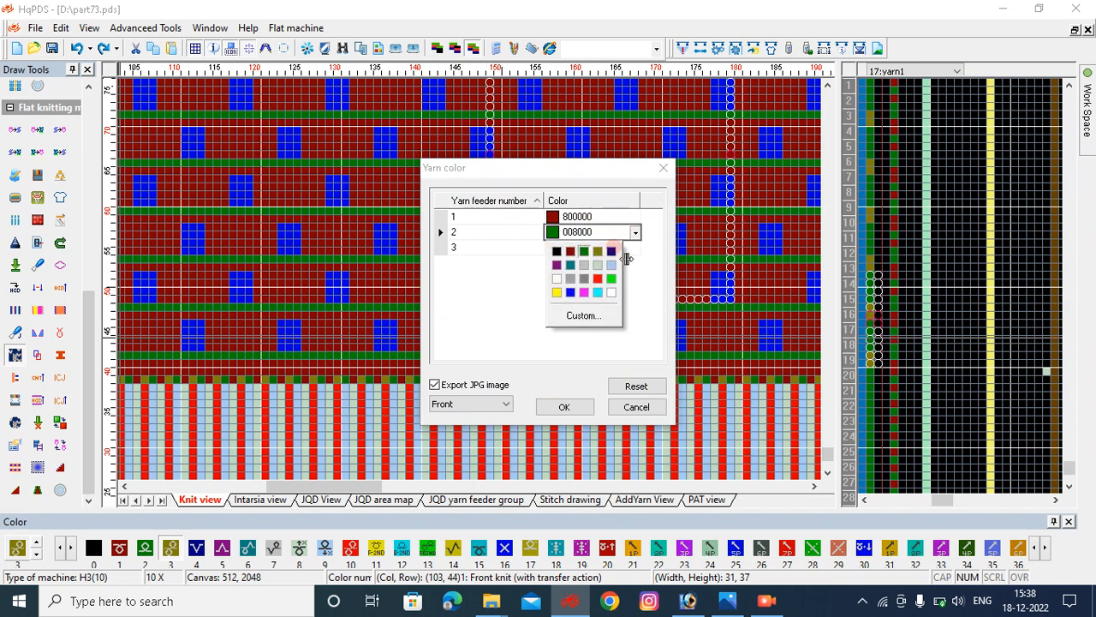
pyautogui.click(605, 231)
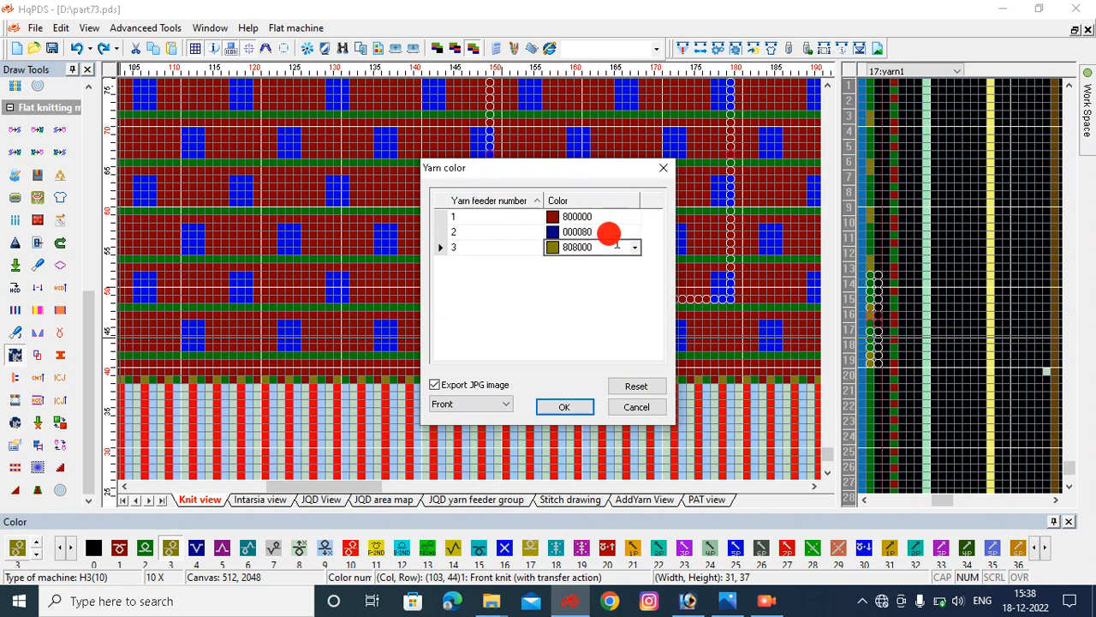
pyautogui.click(637, 247)
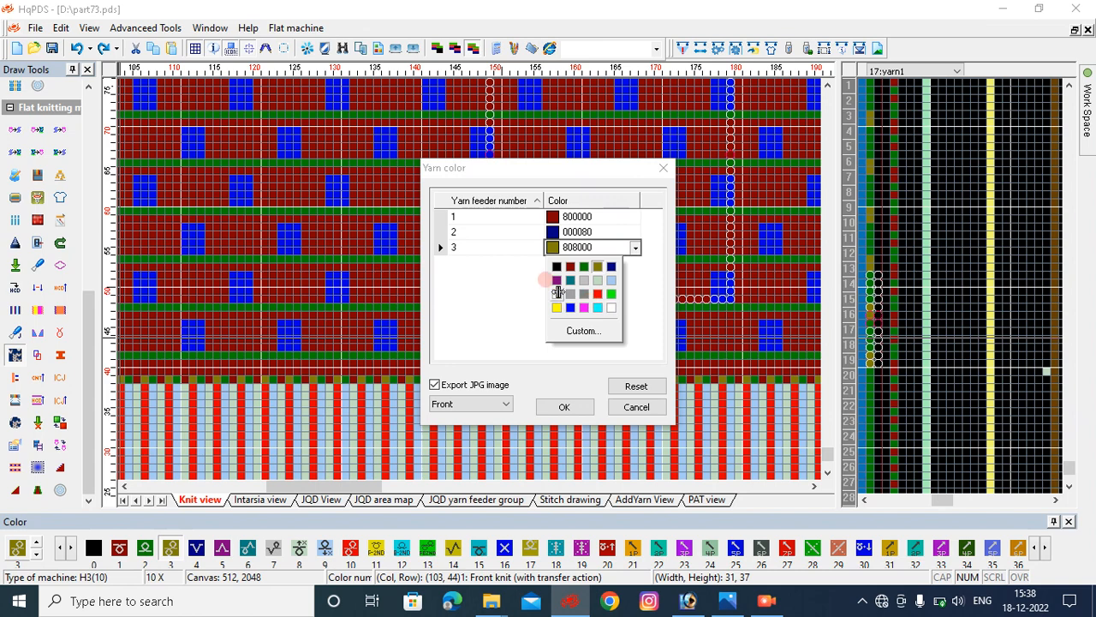
pyautogui.click(557, 293)
pyautogui.click(569, 405)
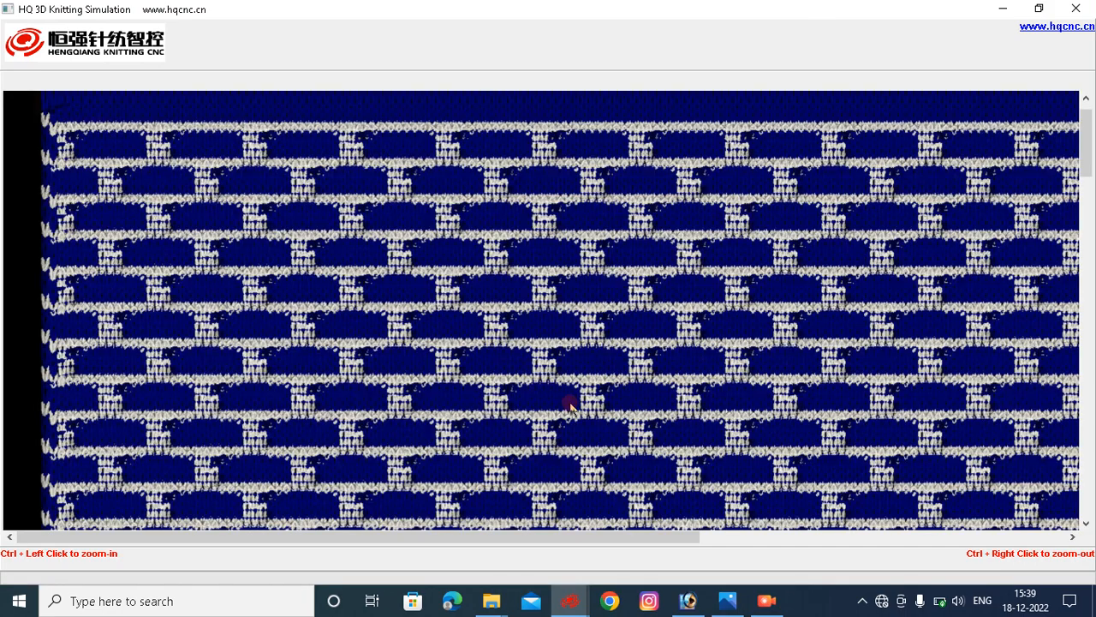
# Examine the simulated fabric's front from the wave pattern down to the rib, check its back side and close the simulation.
pyautogui.scroll(-10, 339, 411)
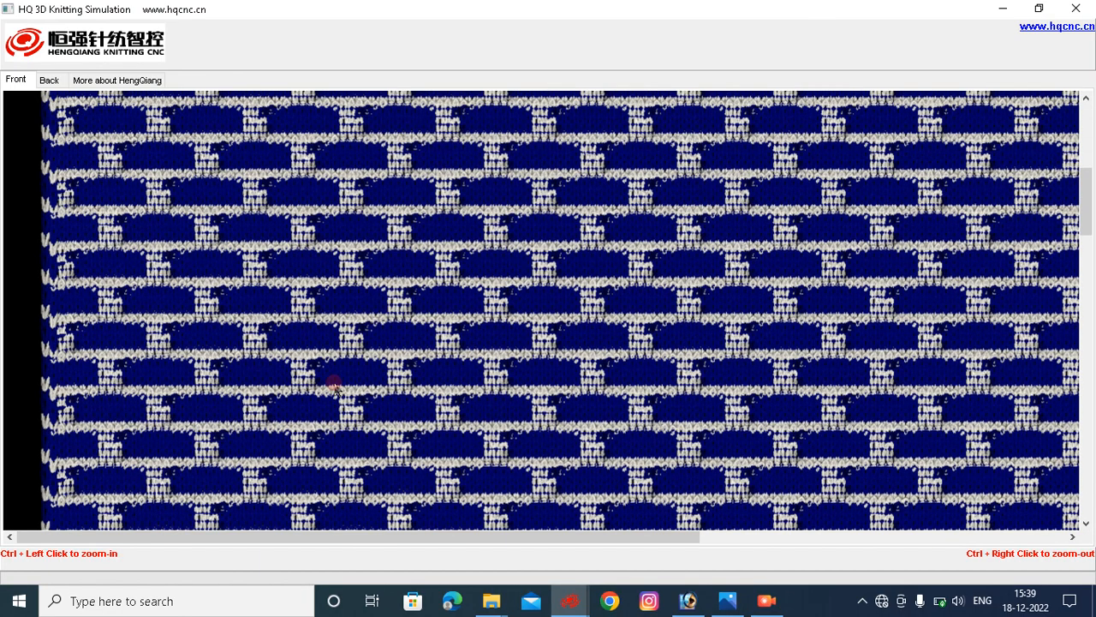
pyautogui.scroll(-4, 335, 387)
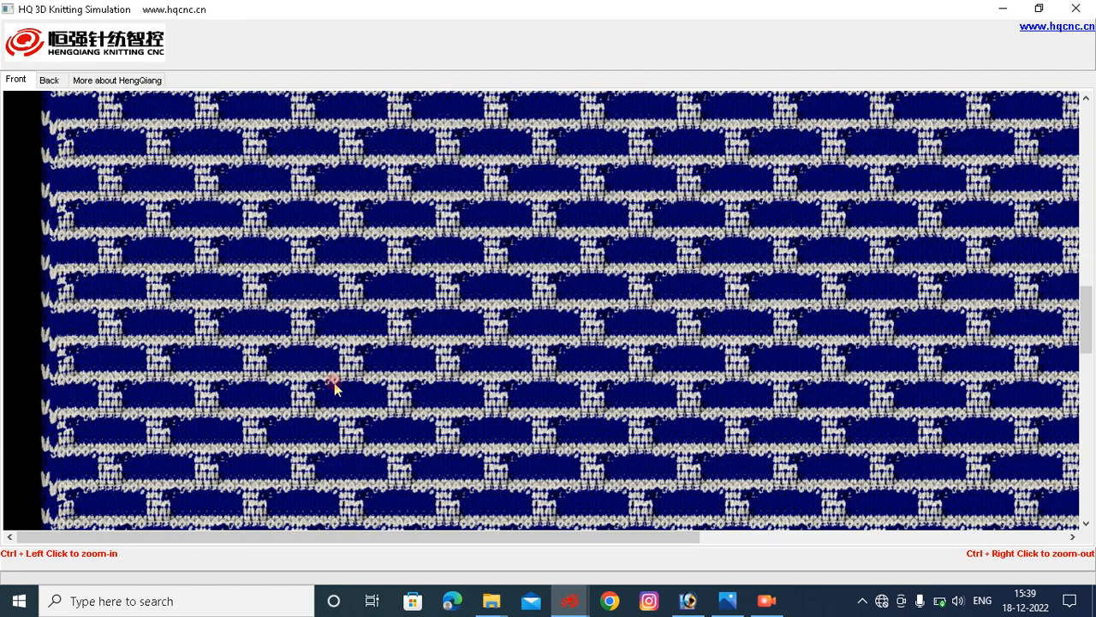
pyautogui.scroll(-12, 334, 387)
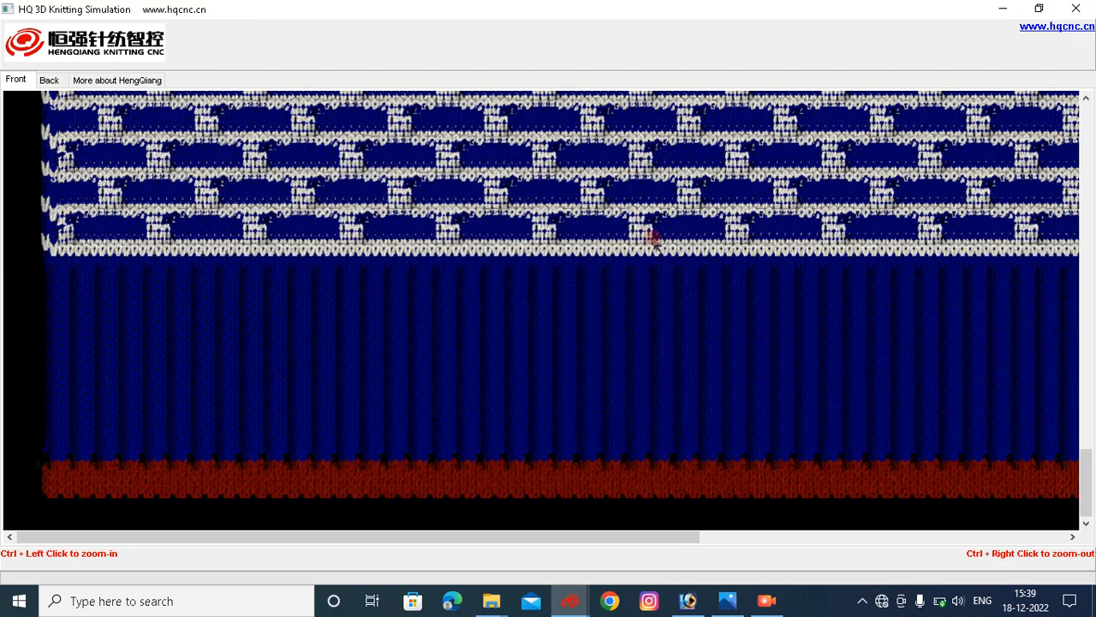
pyautogui.scroll(15, 653, 240)
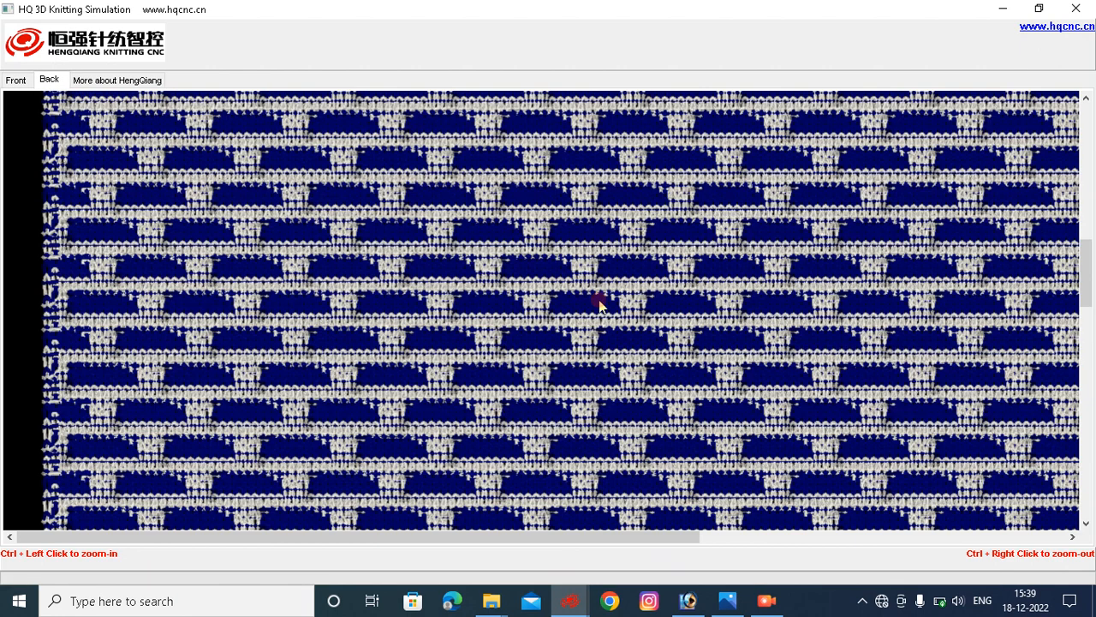
pyautogui.scroll(-3, 598, 305)
pyautogui.scroll(-3, 625, 304)
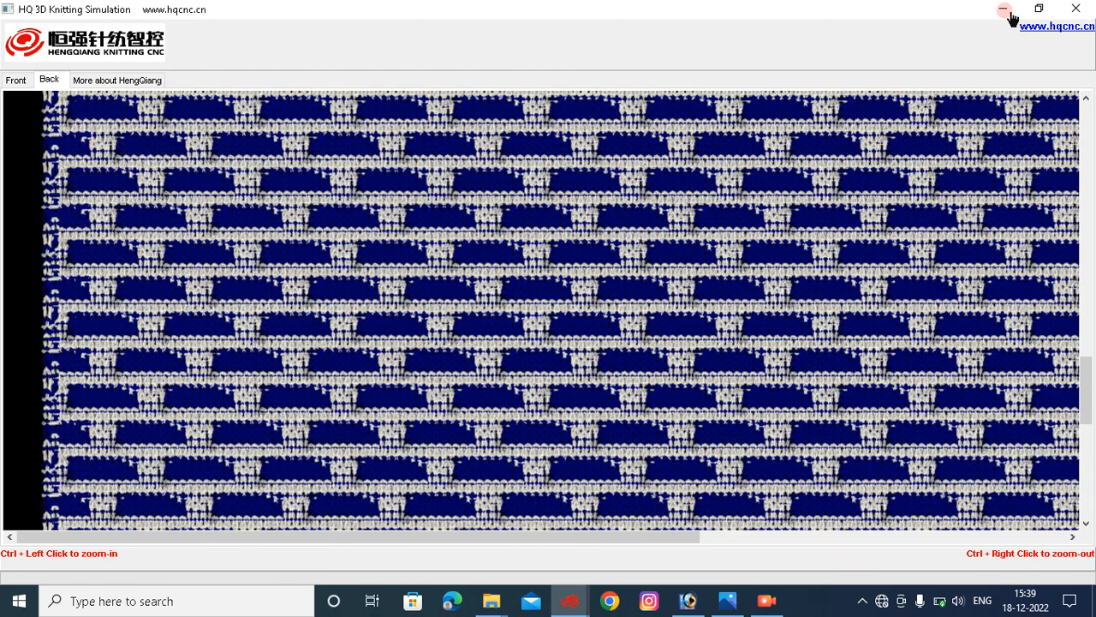
pyautogui.click(1076, 8)
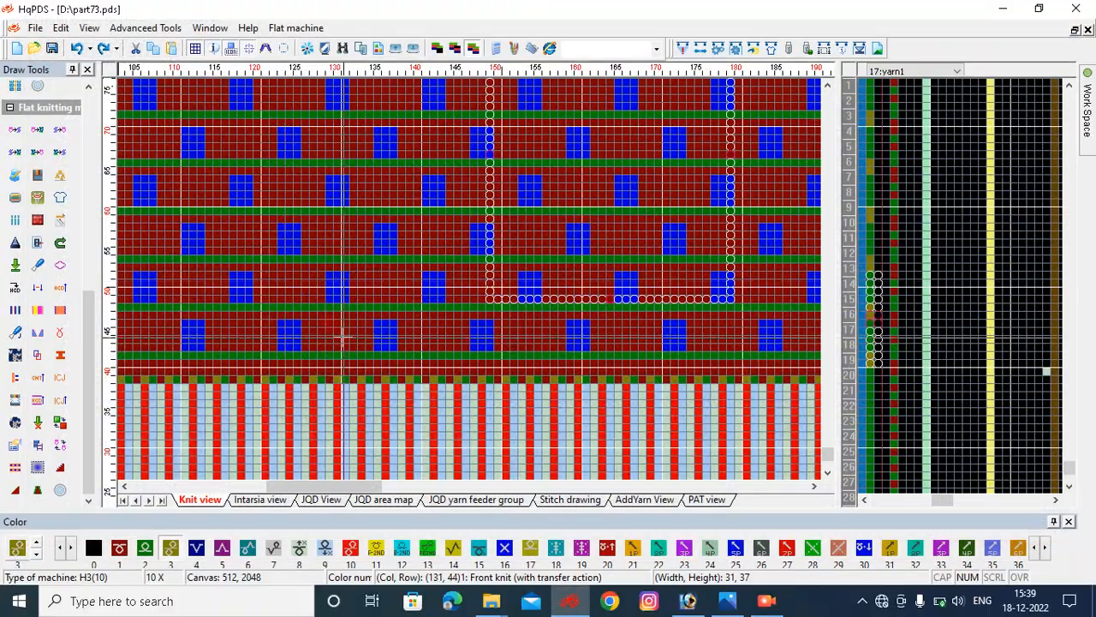
# Select the wave pattern area, 216 columns by 402 rows, starting just above the rib and inside the edge stitches.
pyautogui.scroll(3, 467, 277)
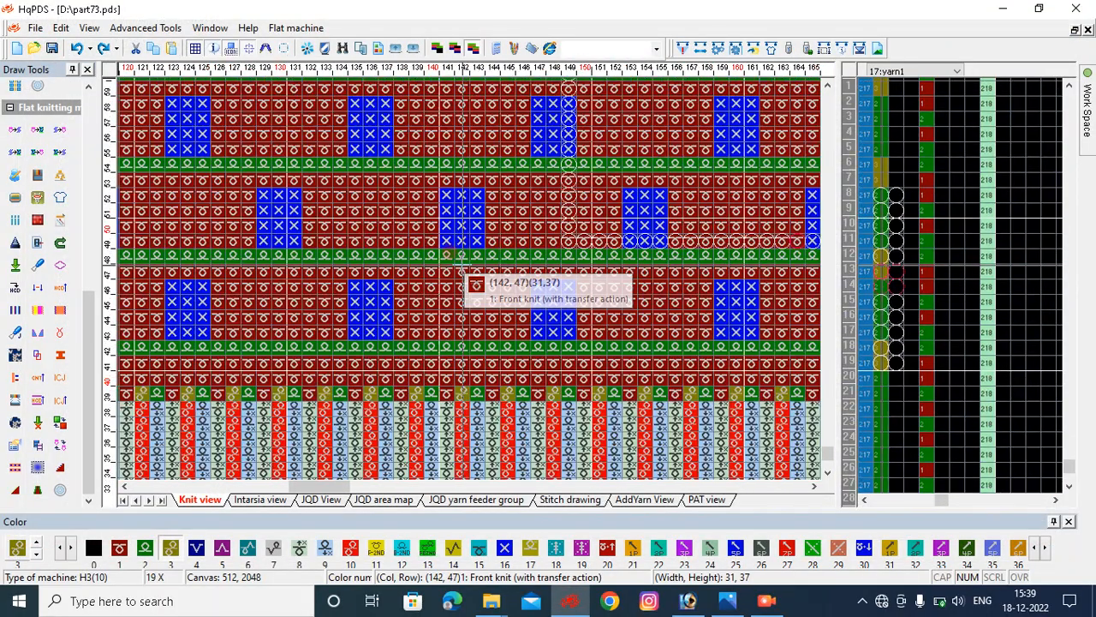
pyautogui.scroll(-2, 467, 277)
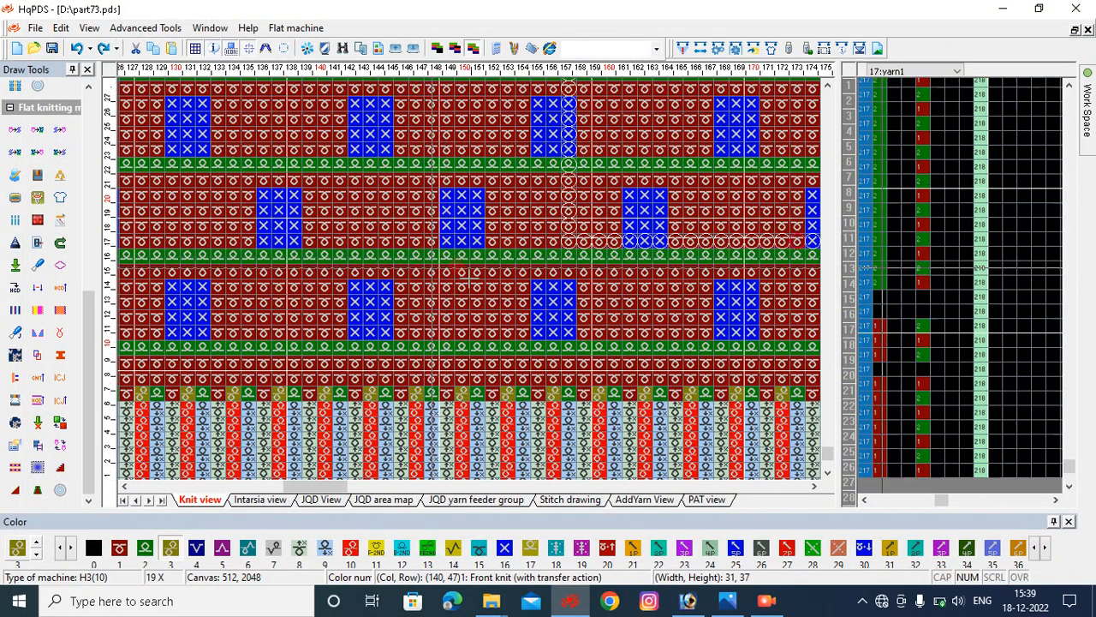
pyautogui.scroll(-2, 466, 276)
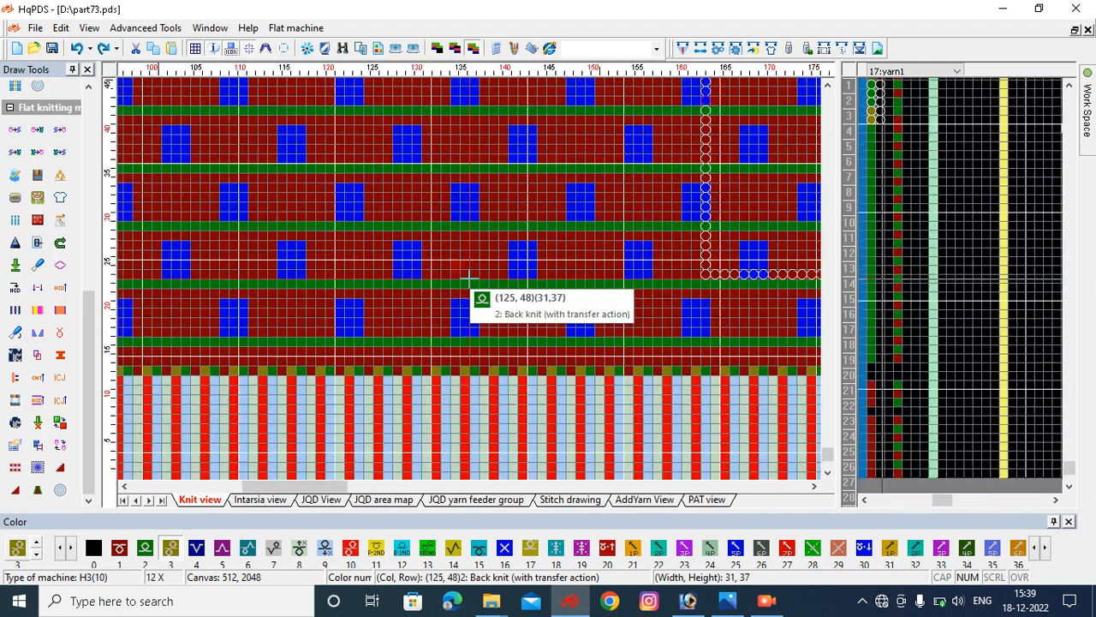
pyautogui.scroll(-4, 187, 366)
pyautogui.scroll(7, 505, 218)
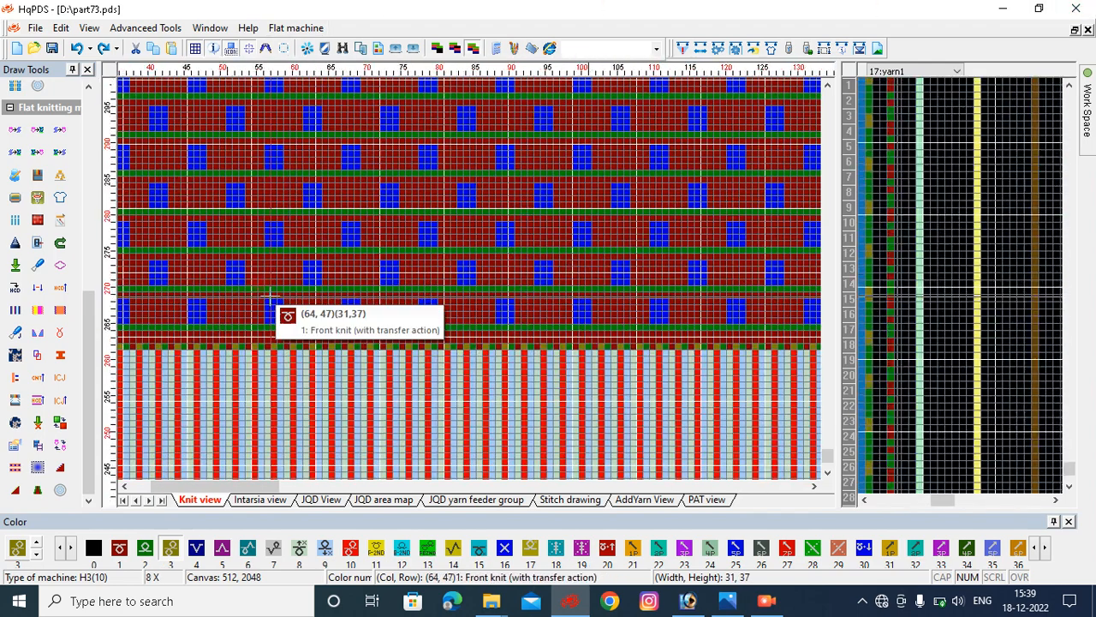
pyautogui.scroll(-3, 465, 277)
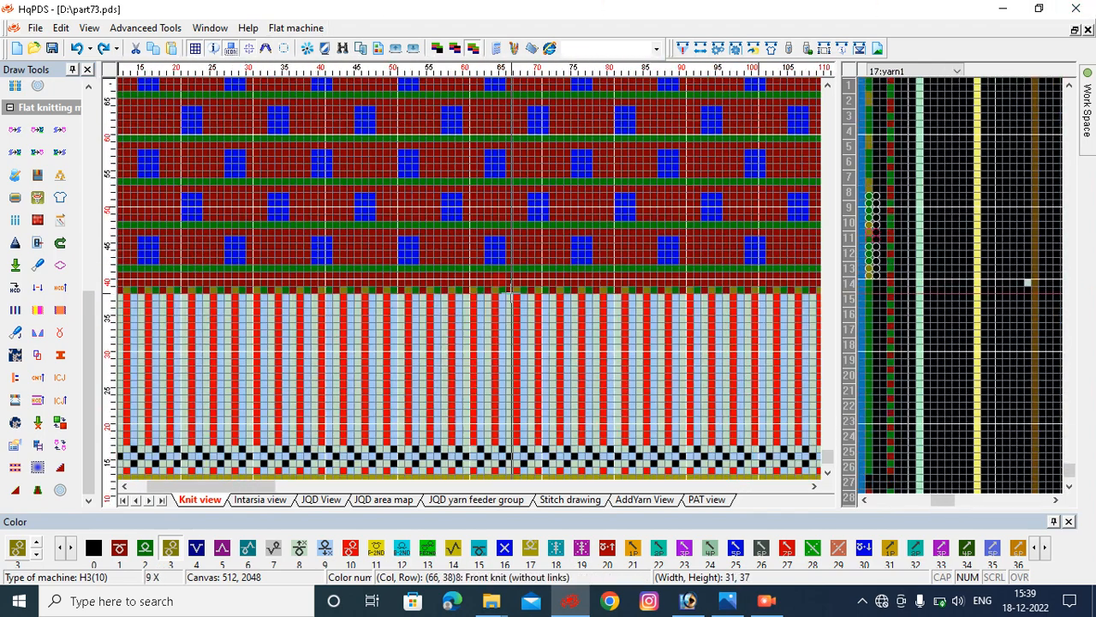
pyautogui.scroll(5, 180, 257)
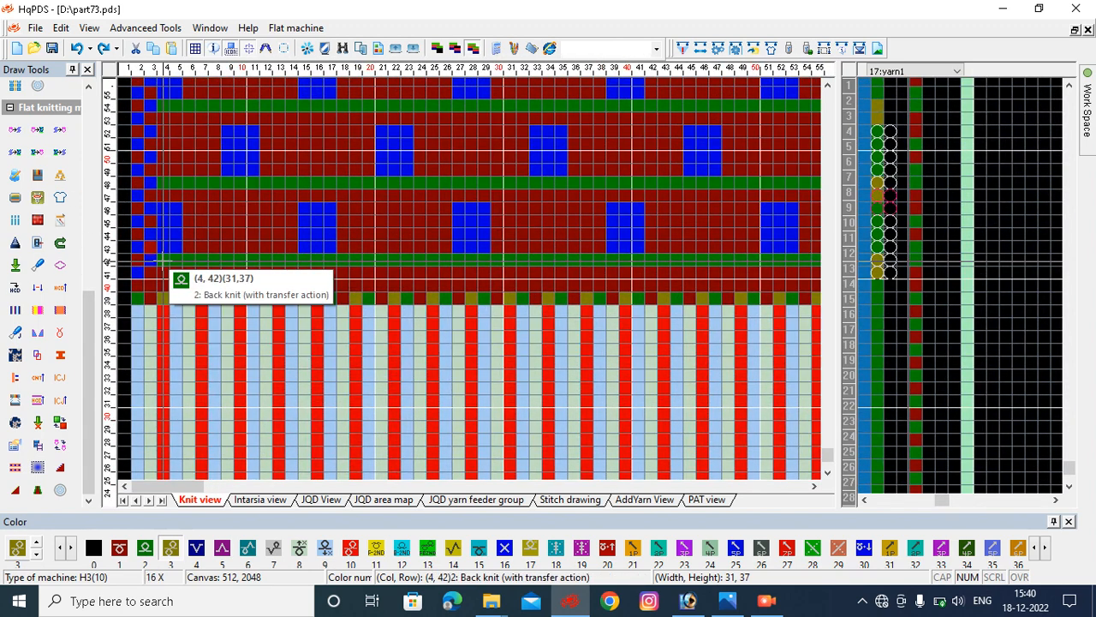
pyautogui.moveTo(163, 286); pyautogui.dragTo(469, 278)
pyautogui.scroll(-2, 469, 278)
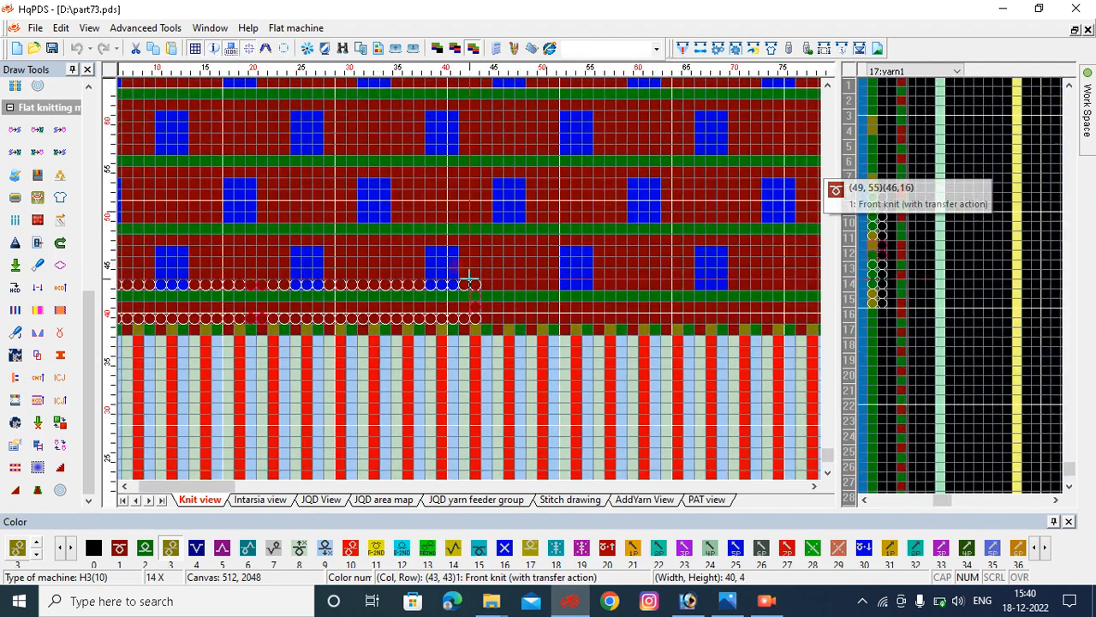
pyautogui.scroll(-8, 469, 278)
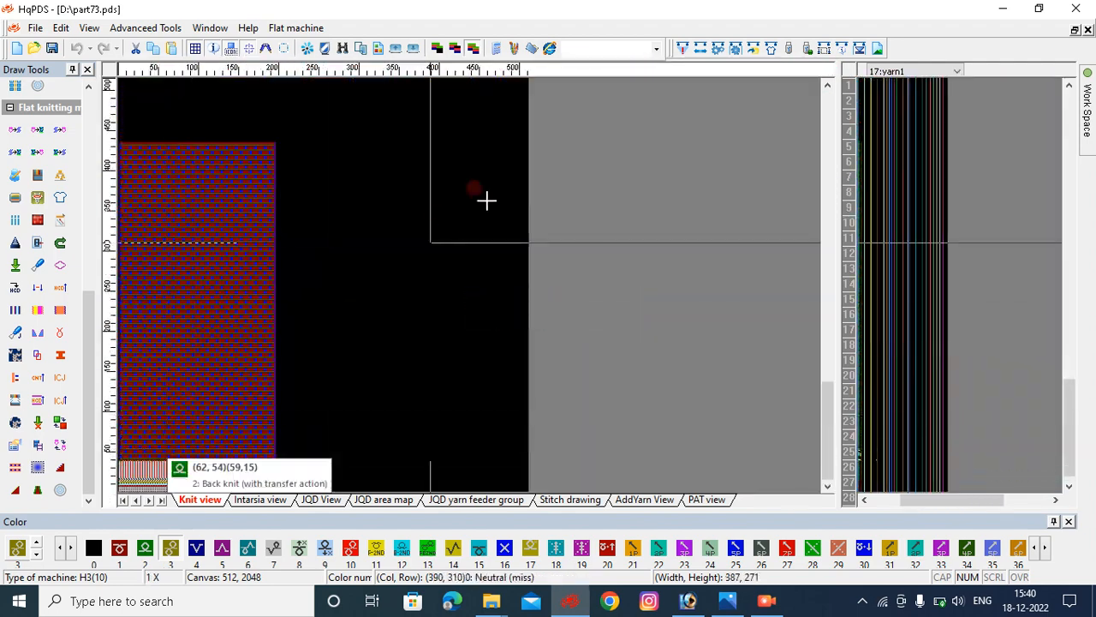
pyautogui.click(291, 137)
pyautogui.scroll(2, 163, 408)
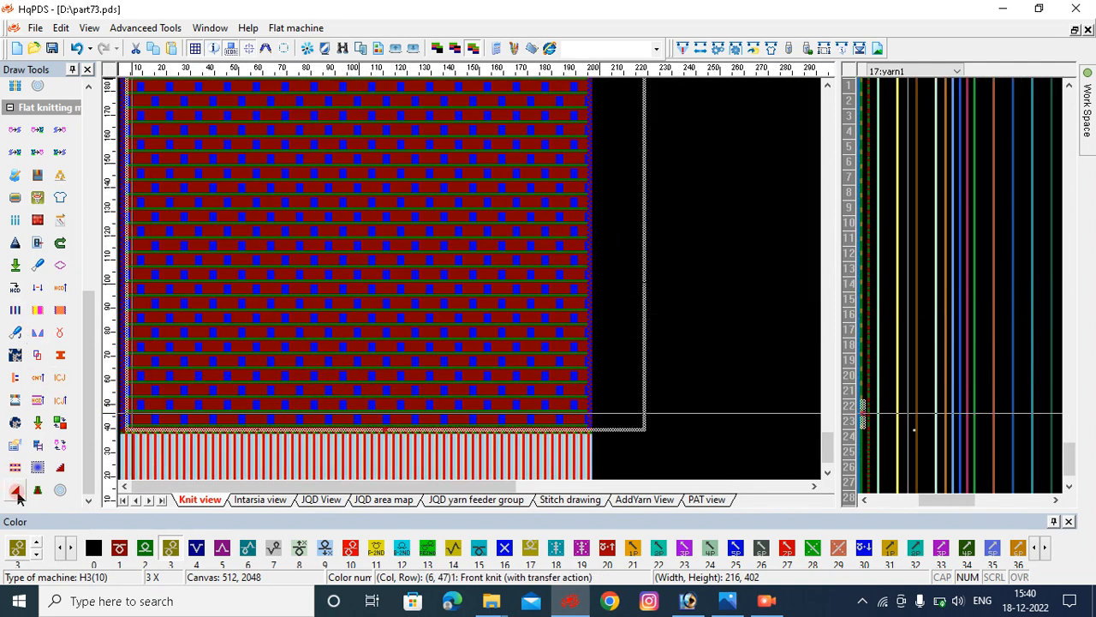
# Apply a shadow to the selected area, replacing colour 2 stitches directly below the colour 16 blocks with shadow colour 40.
pyautogui.scroll(2, 39, 153)
pyautogui.click(286, 146)
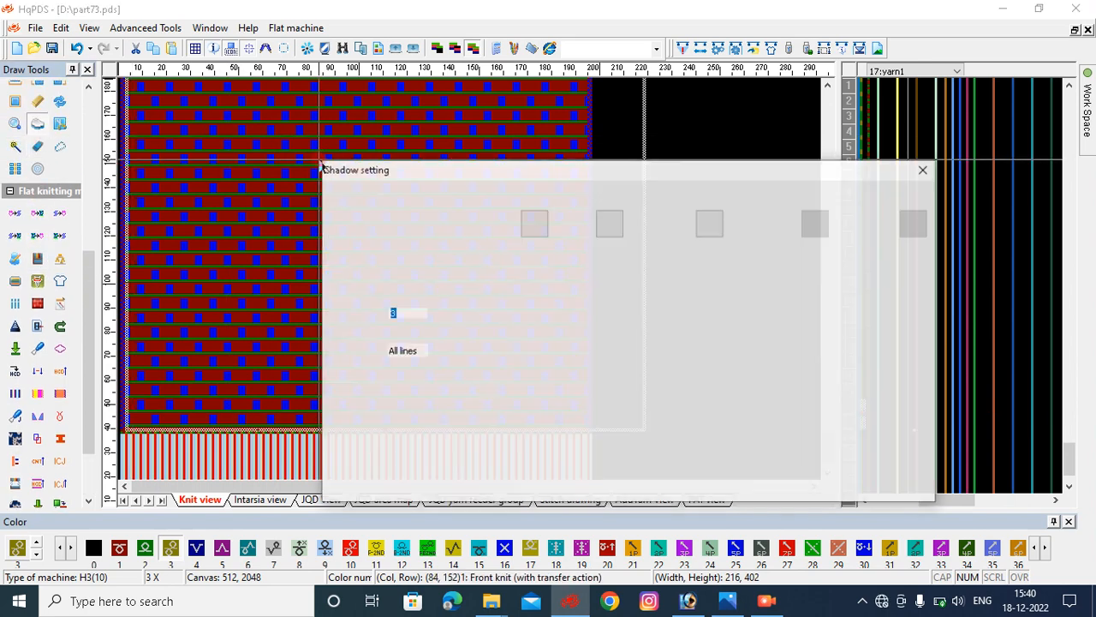
pyautogui.moveTo(533, 169); pyautogui.dragTo(694, 257)
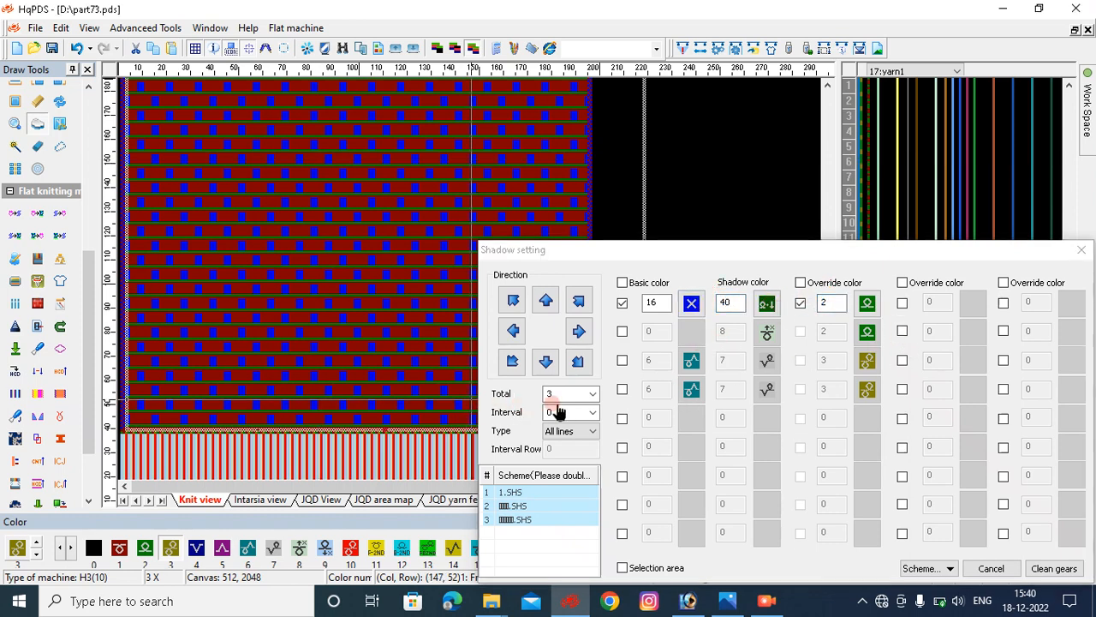
pyautogui.click(525, 393)
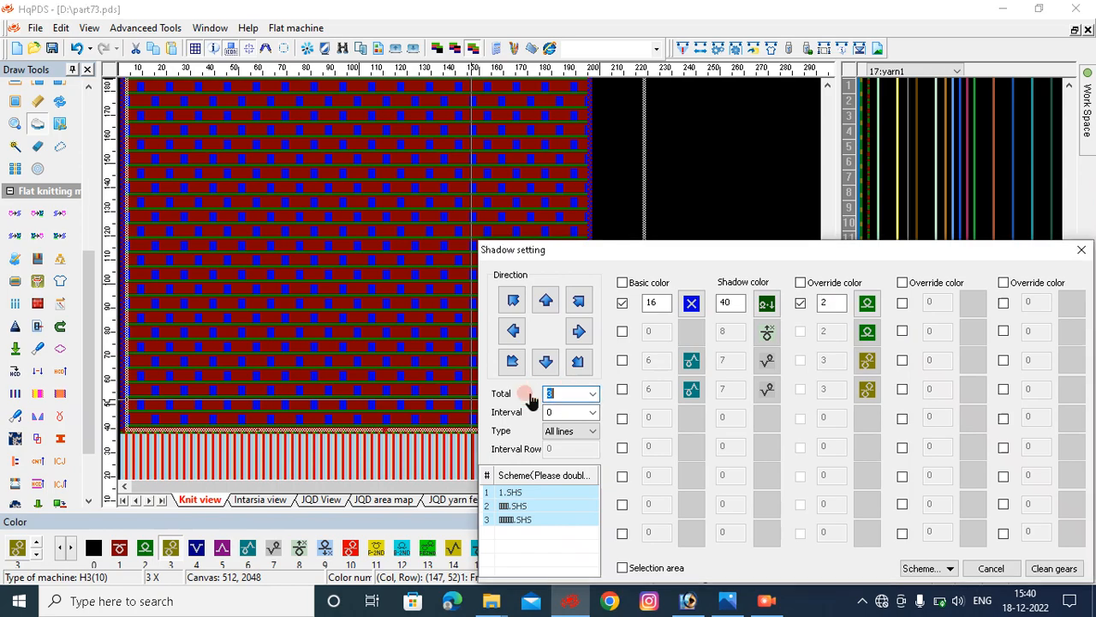
pyautogui.click(546, 303)
pyautogui.click(345, 359)
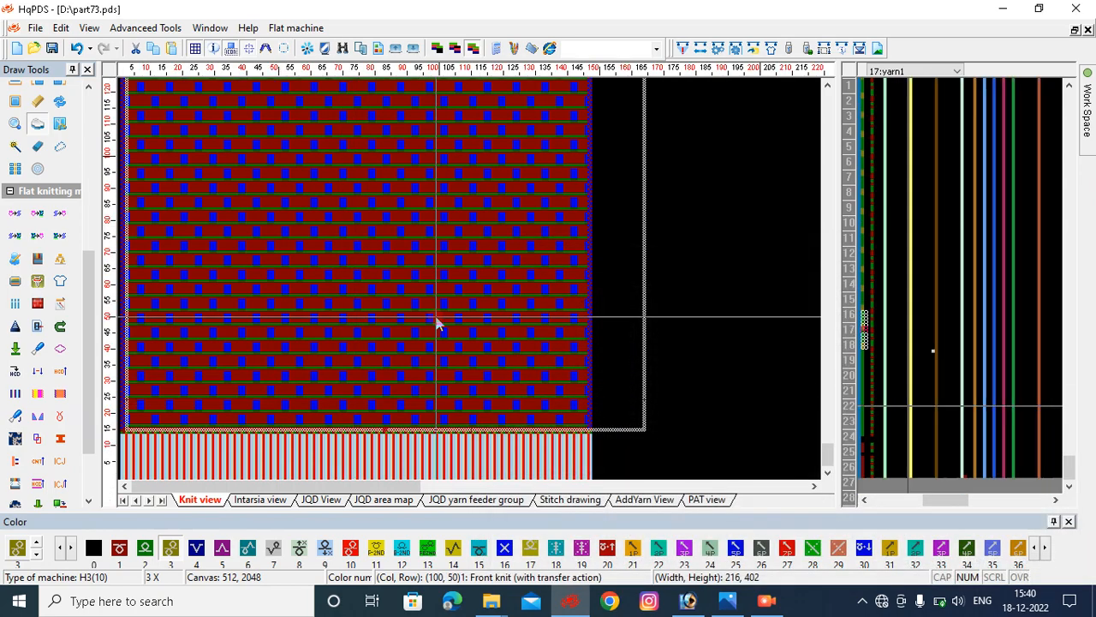
pyautogui.scroll(6, 471, 286)
pyautogui.scroll(5, 471, 286)
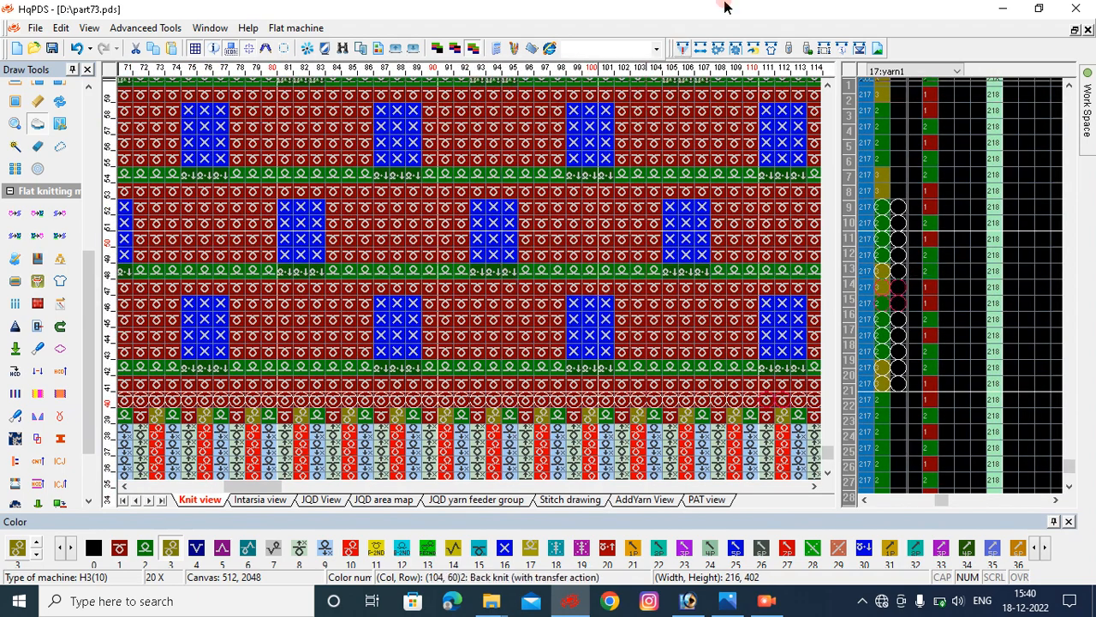
# Recompile the pattern with the colour 40 shadow stitches and close the compile report.
pyautogui.click(685, 50)
pyautogui.press('Return')
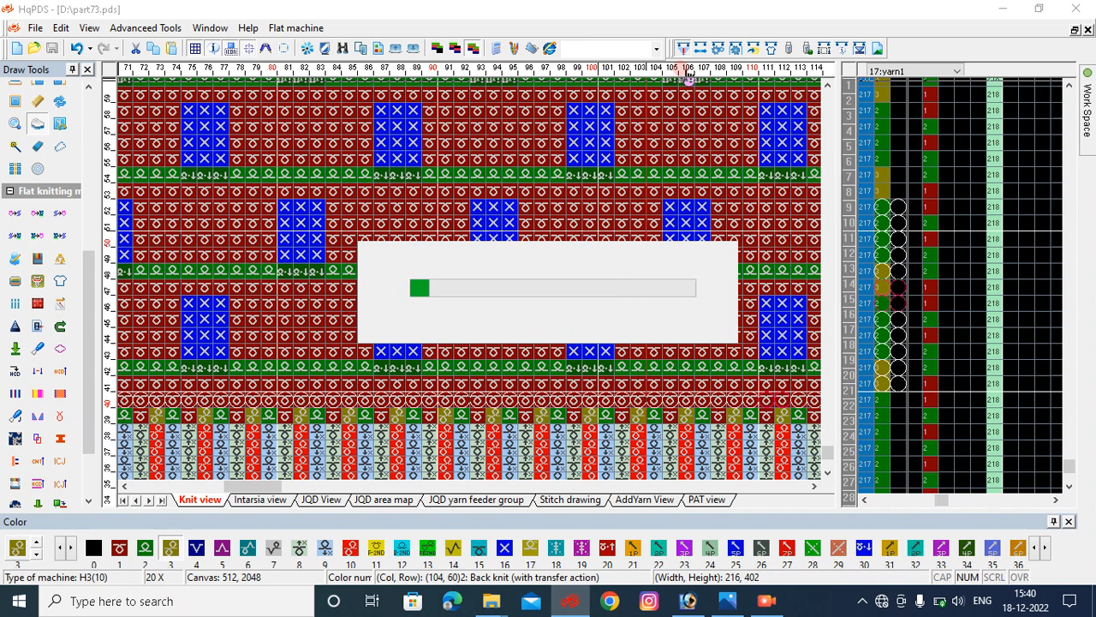
pyautogui.click(615, 379)
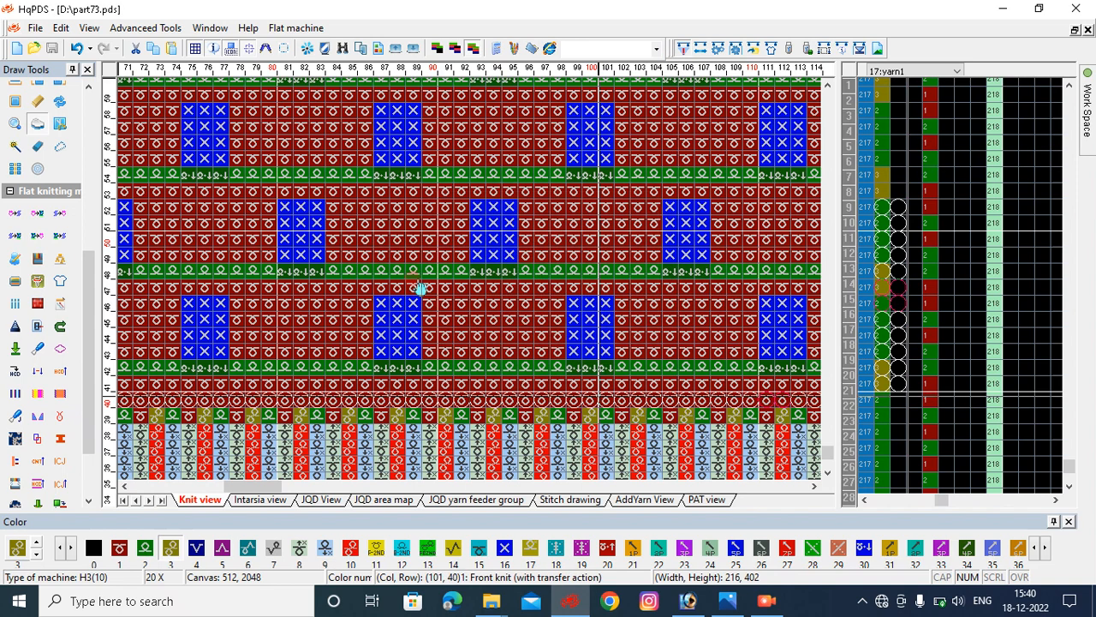
pyautogui.scroll(-2, 472, 290)
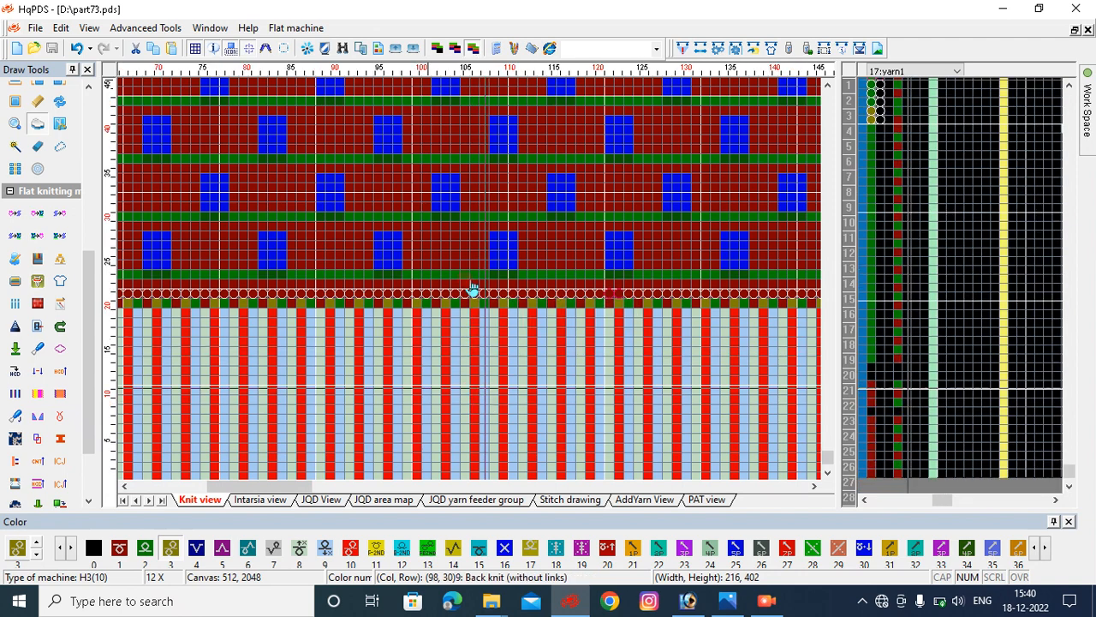
pyautogui.scroll(-1, 472, 290)
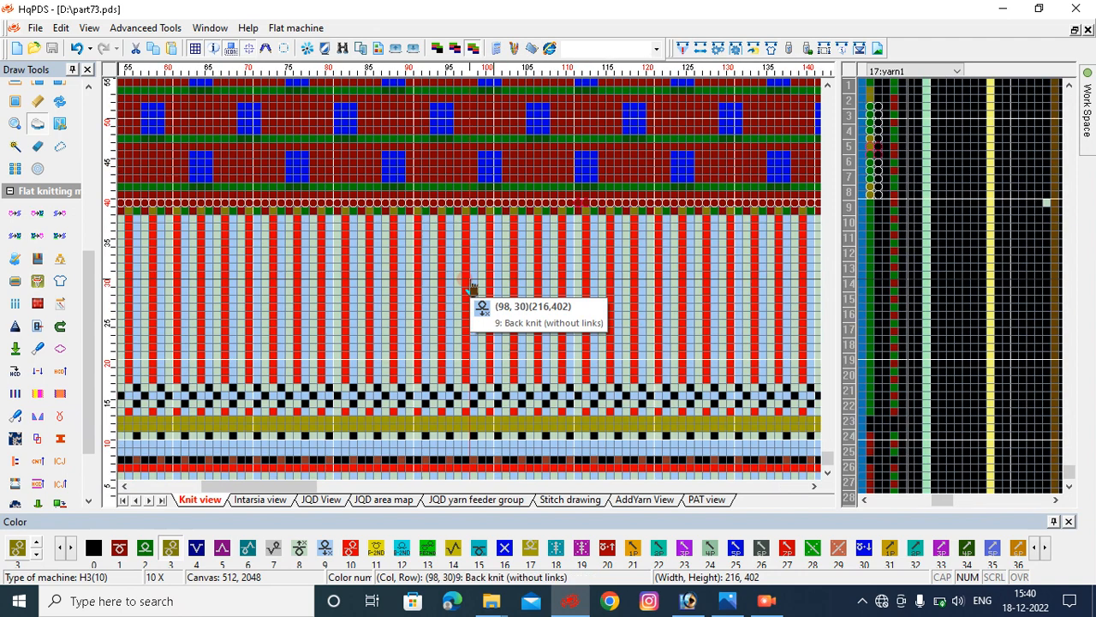
# Simulate the fabric with the listed yarn colours and front JPG export, examine its pattern and rib, and close the simulation.
pyautogui.click(22, 434)
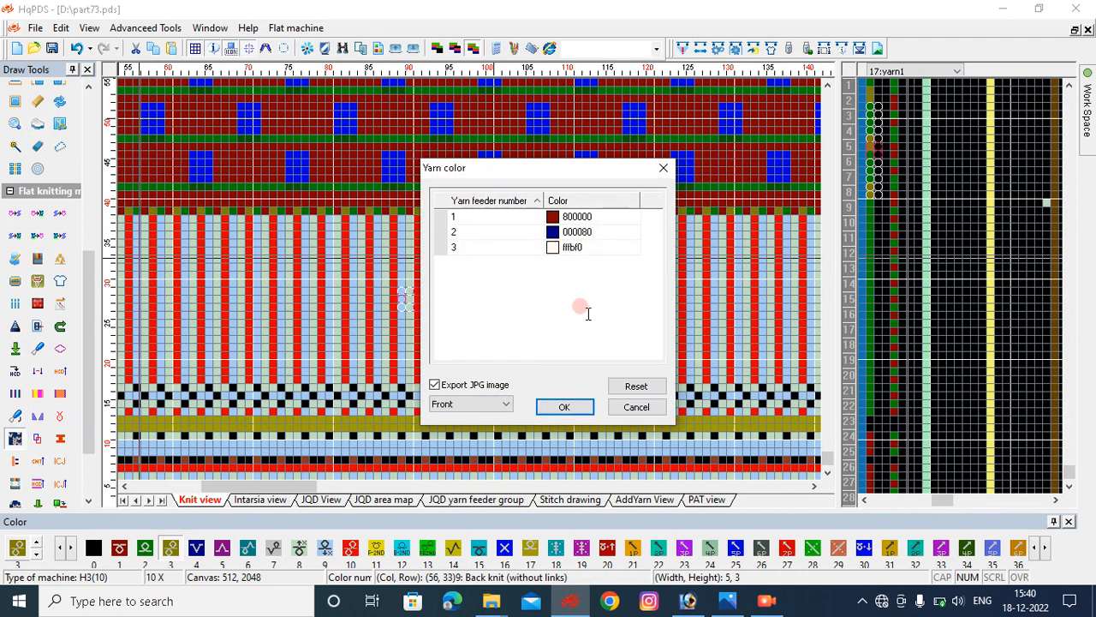
pyautogui.click(565, 407)
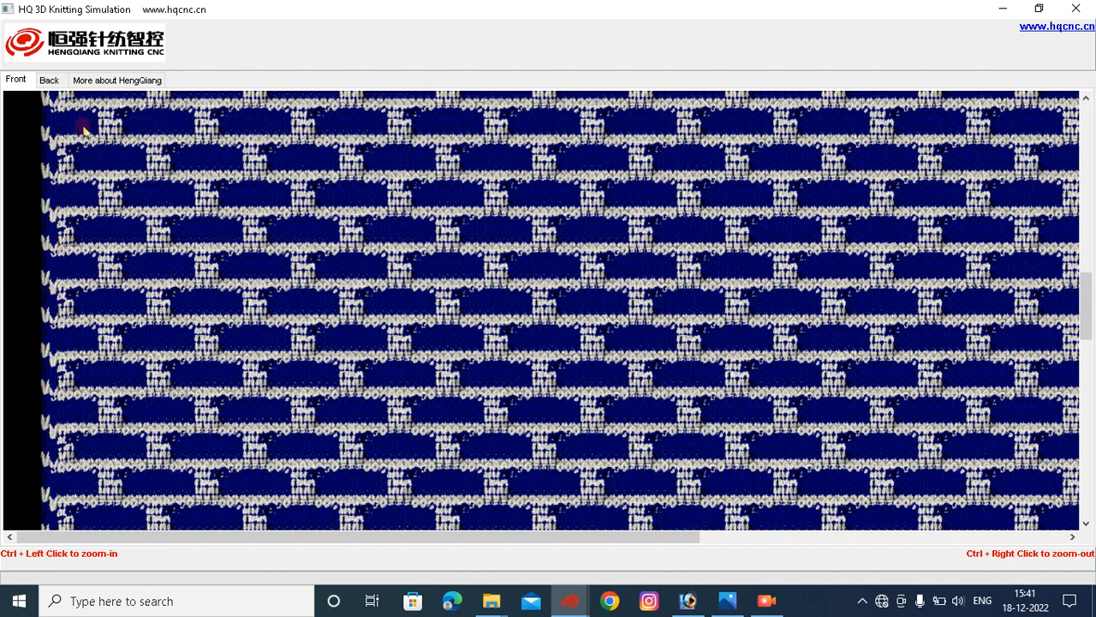
pyautogui.scroll(-5, 878, 415)
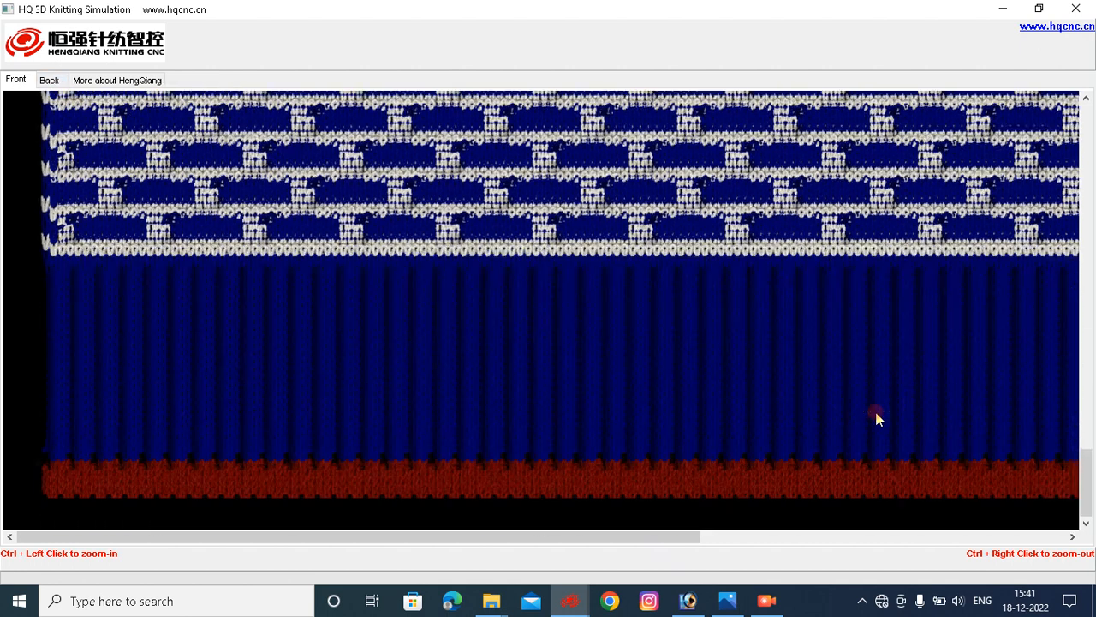
pyautogui.click(1076, 7)
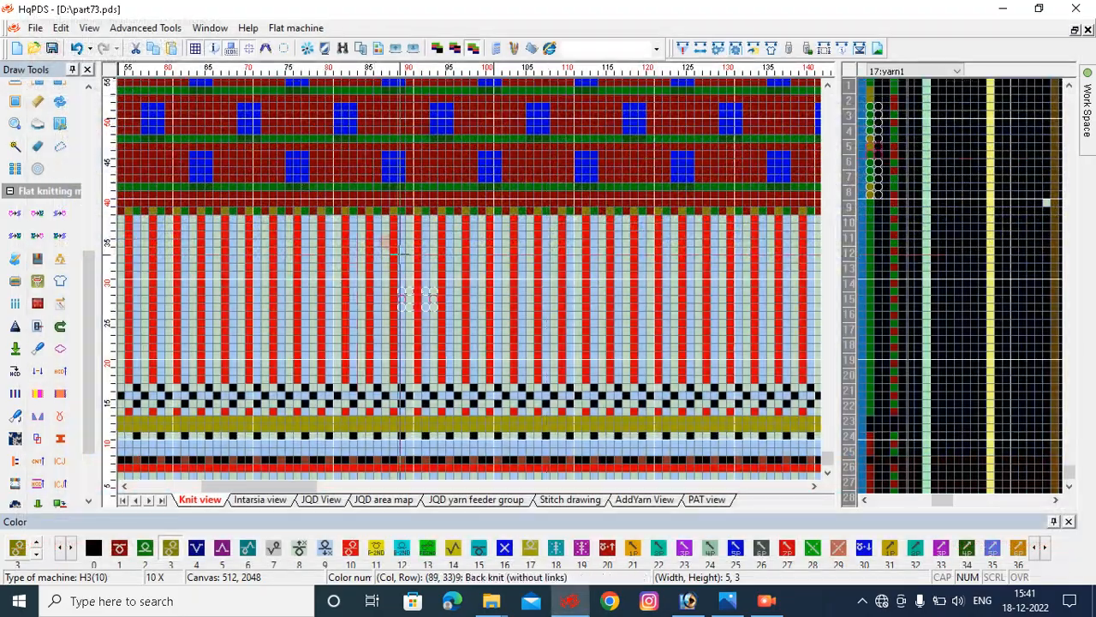
# Select a 36 by 32 stitch area across the rib's upper edge and expand the pattern into separate knit and transfer rows.
pyautogui.scroll(1, 498, 256)
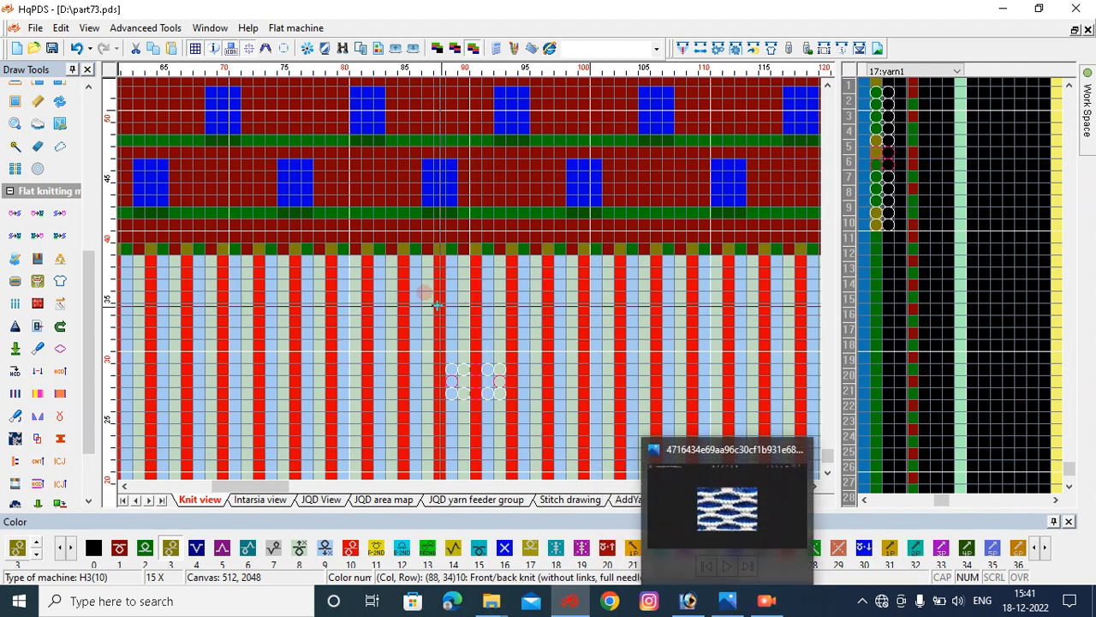
pyautogui.moveTo(404, 261); pyautogui.dragTo(532, 180)
pyautogui.scroll(-3, 533, 180)
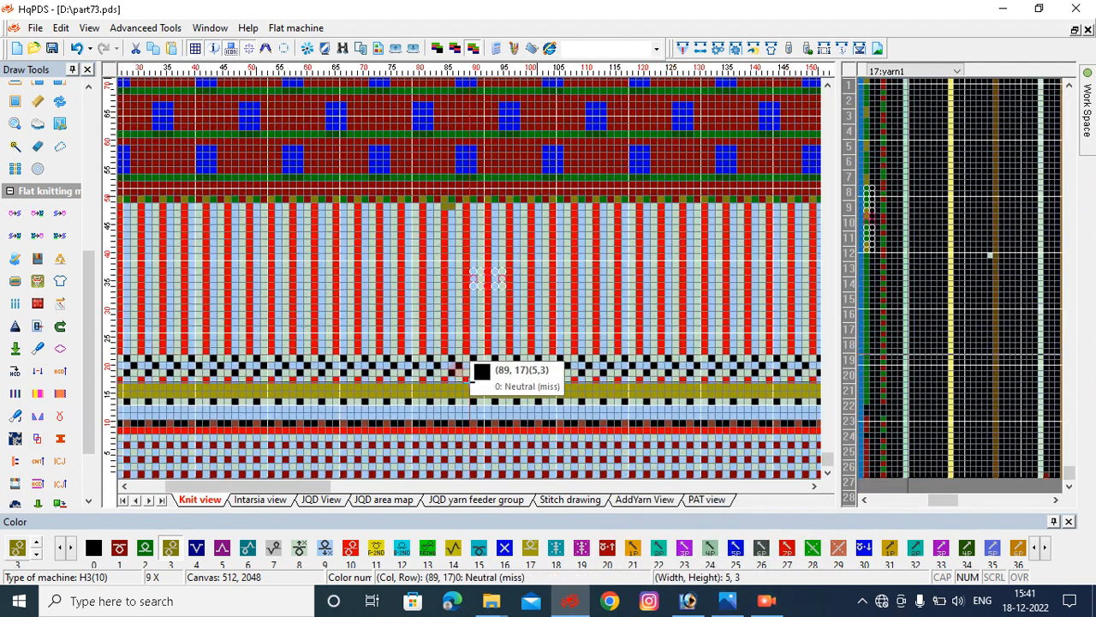
pyautogui.scroll(-1, 475, 370)
pyautogui.moveTo(366, 306)
pyautogui.mouseDown()
pyautogui.moveTo(420, 237)
pyautogui.moveTo(563, 130)
pyautogui.mouseUp()
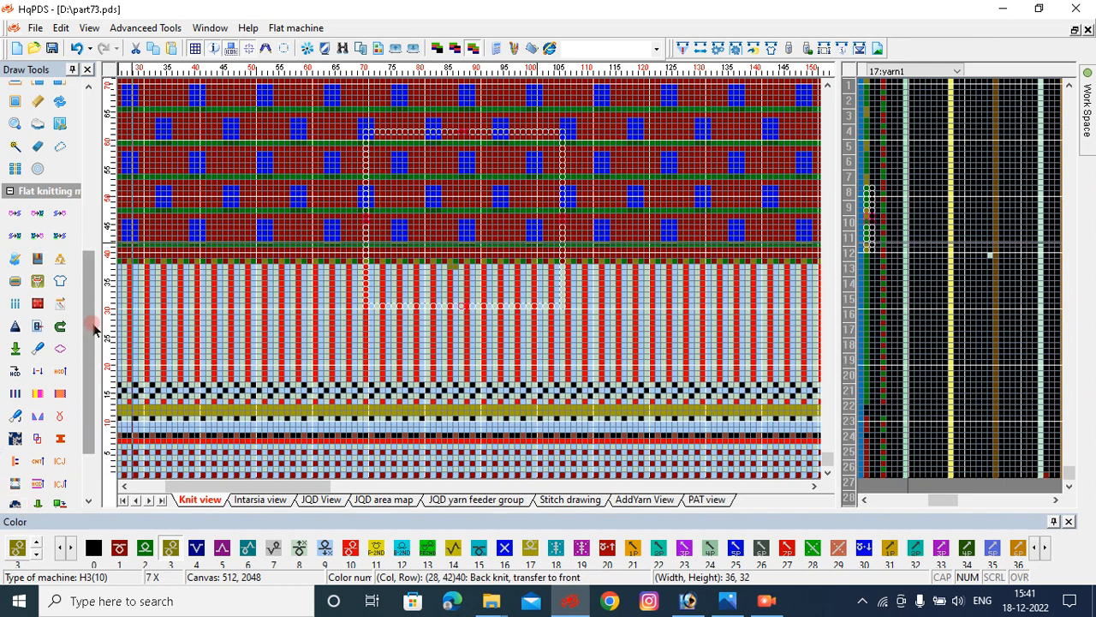
pyautogui.click(58, 373)
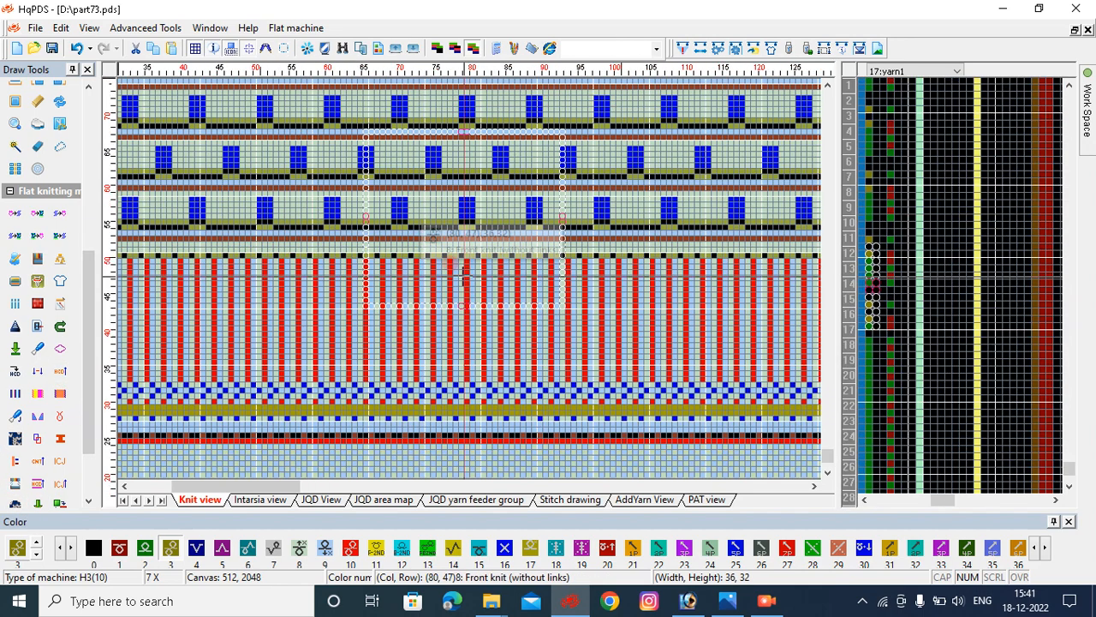
pyautogui.scroll(2, 467, 274)
pyautogui.scroll(4, 467, 274)
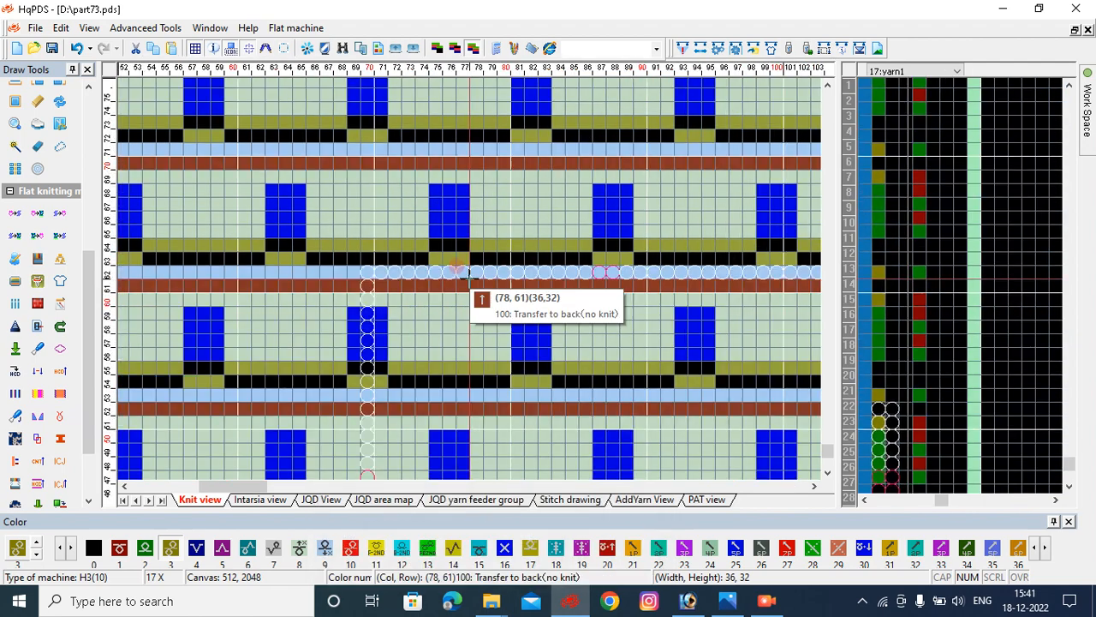
pyautogui.scroll(1, 465, 275)
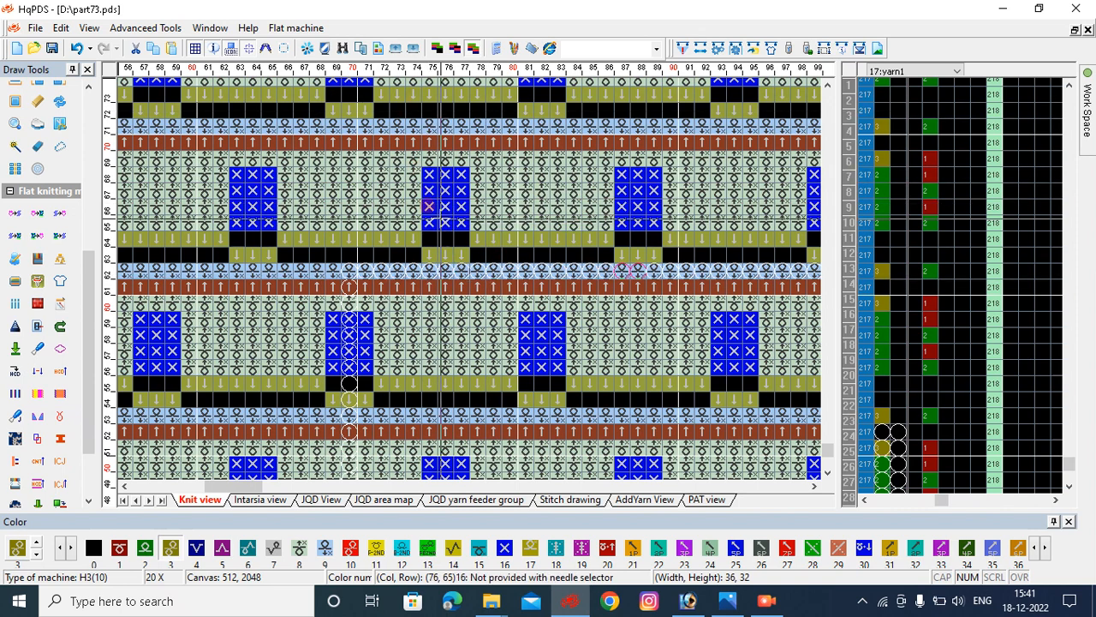
# Run the Simulate Knit view from the work space, examine the knit and transfer passes of the wave repeat, and close it.
pyautogui.click(1087, 81)
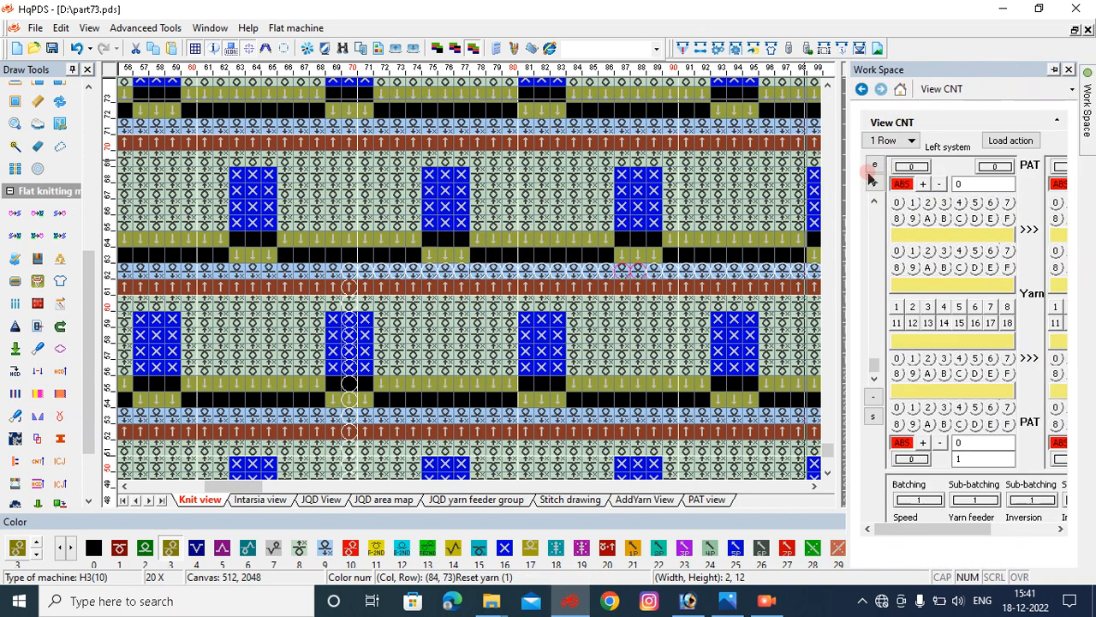
pyautogui.click(899, 141)
pyautogui.click(893, 167)
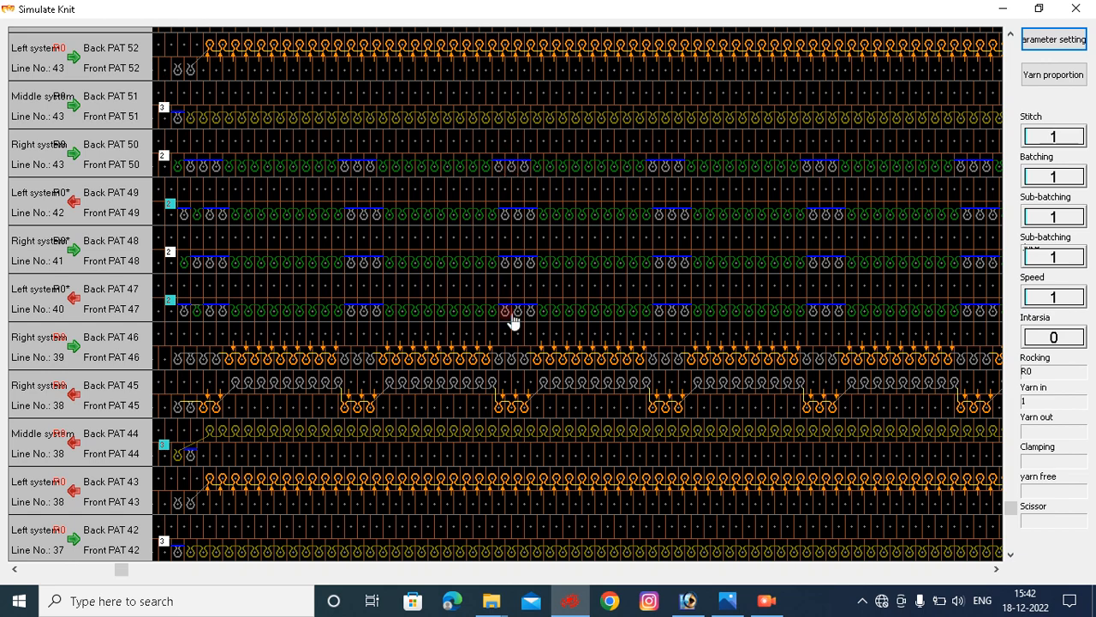
pyautogui.scroll(1, 610, 247)
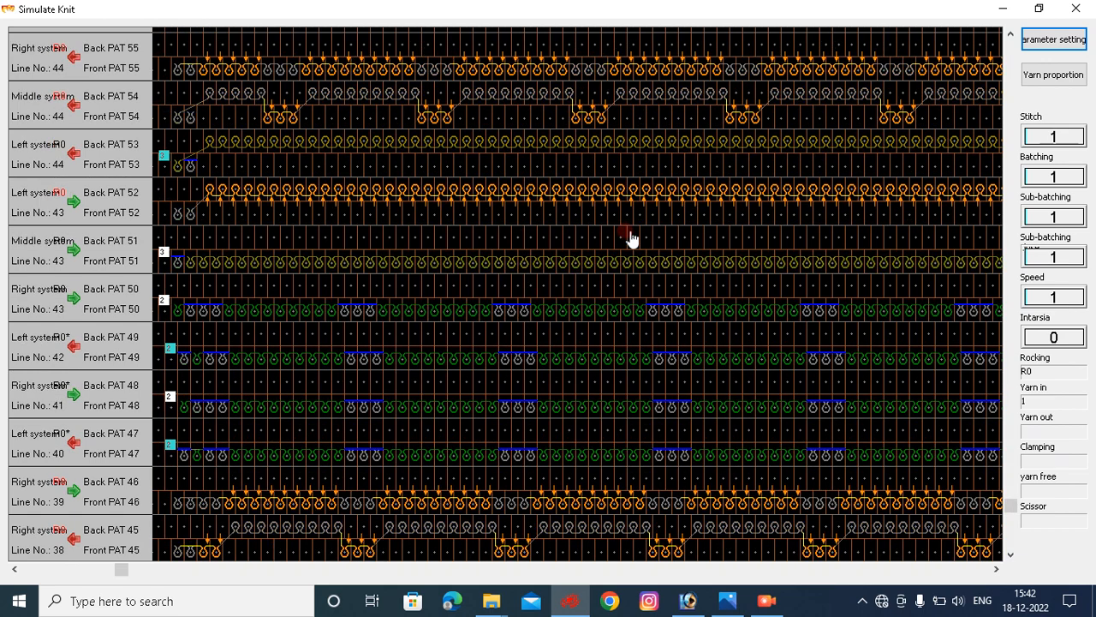
pyautogui.scroll(1, 285, 135)
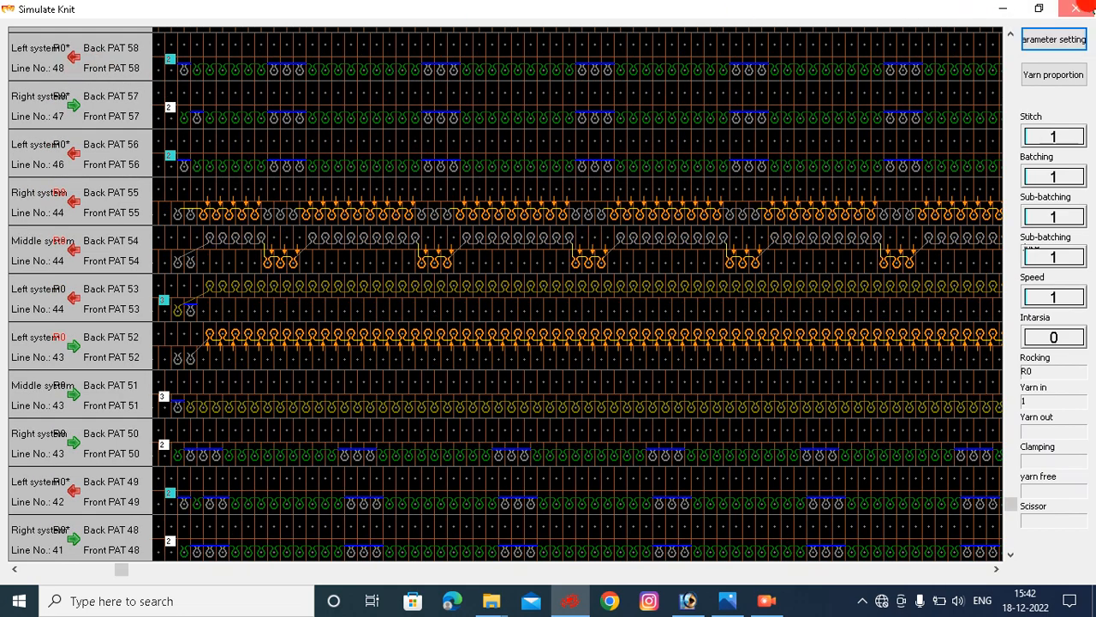
pyautogui.click(1075, 8)
# Undo the expansion of the pattern into separate knit and transfer rows.
pyautogui.scroll(-5, 467, 281)
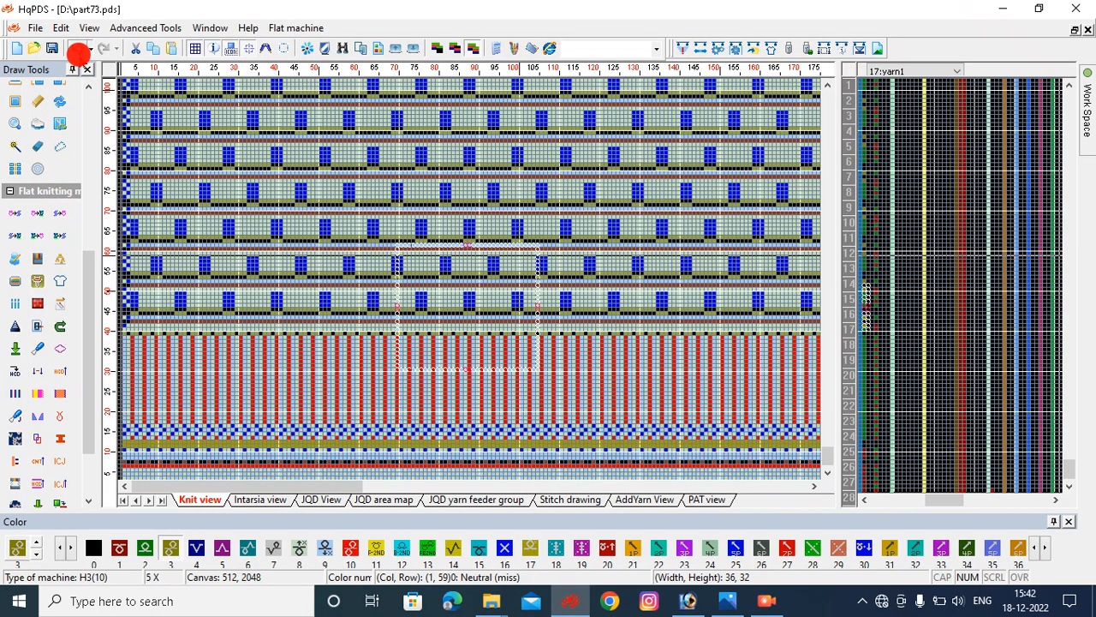
pyautogui.click(77, 48)
pyautogui.scroll(4, 473, 291)
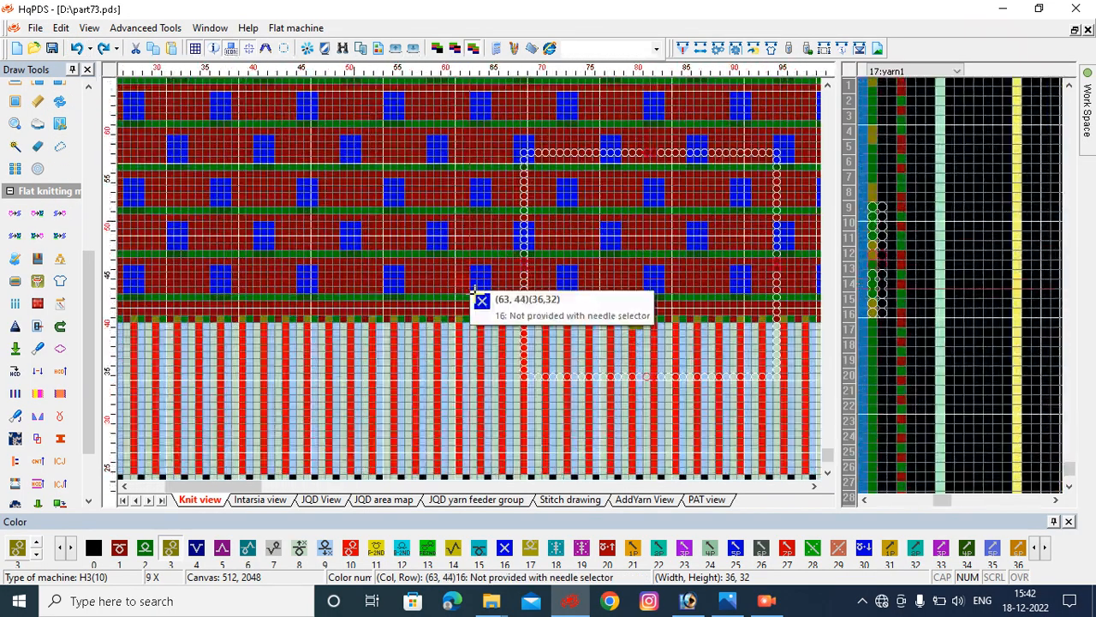
pyautogui.scroll(5, 474, 291)
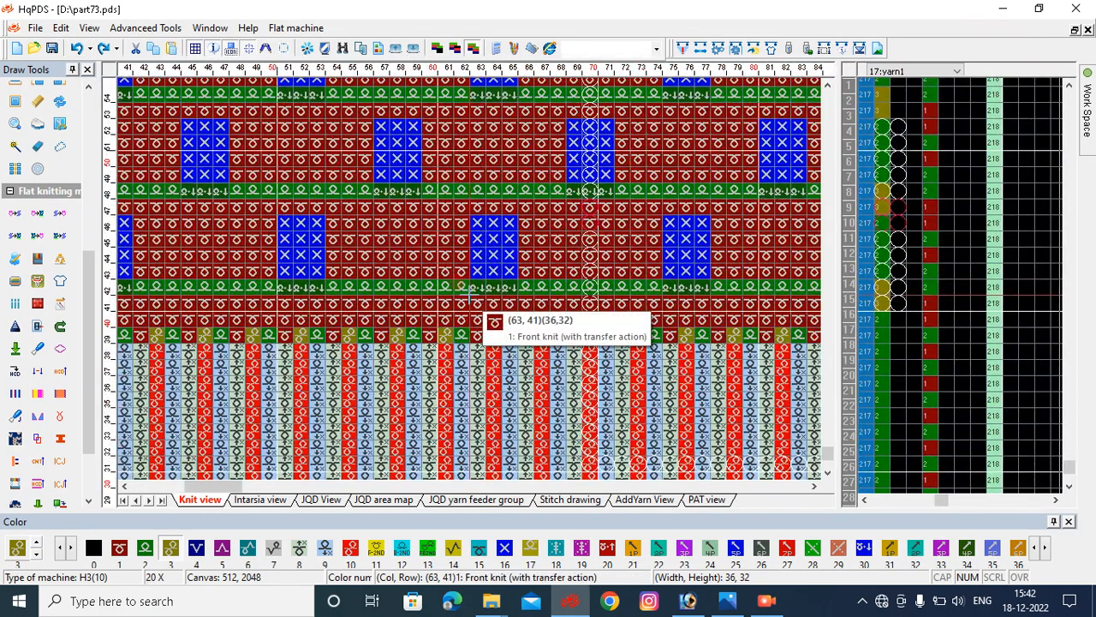
# Switch to the reference photo of the blue and white wave fabric, examine it enlarged and close it.
pyautogui.click(710, 576)
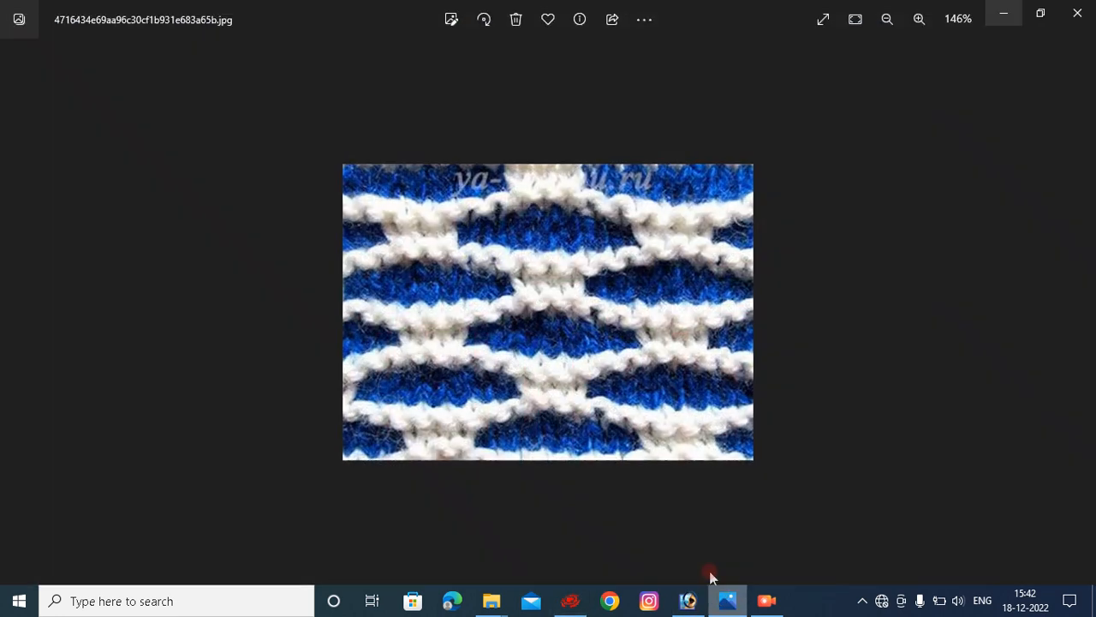
pyautogui.scroll(2, 487, 302)
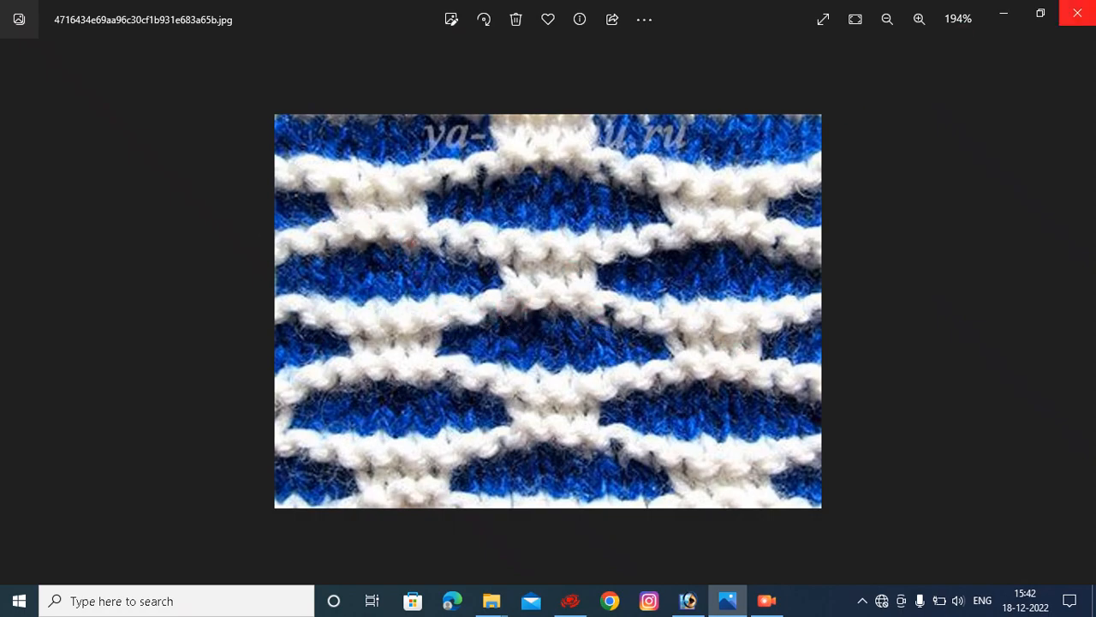
pyautogui.click(1077, 12)
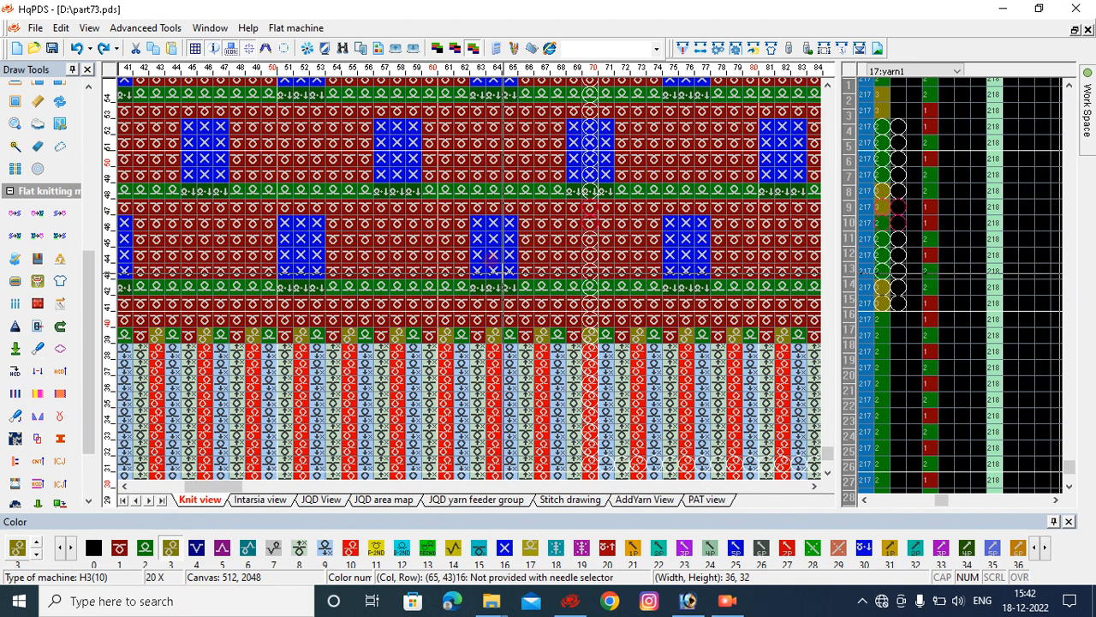
# Select a 16 by 14 stitch area directly above the rib, starting at column 60, row 40.
pyautogui.scroll(-1, 503, 274)
pyautogui.scroll(1, 495, 253)
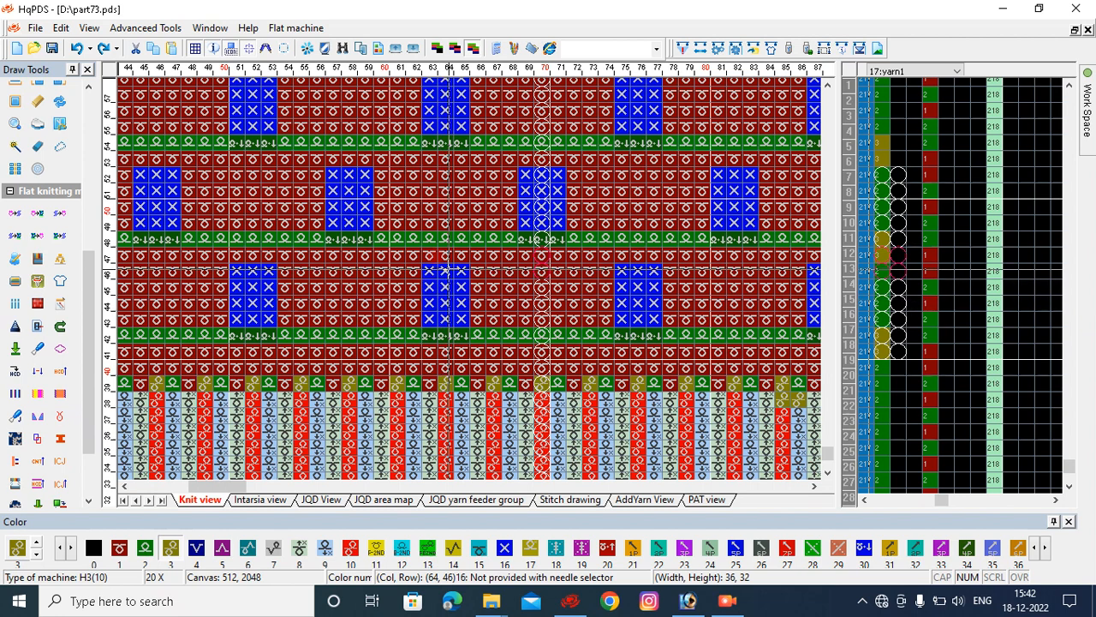
pyautogui.click(386, 367)
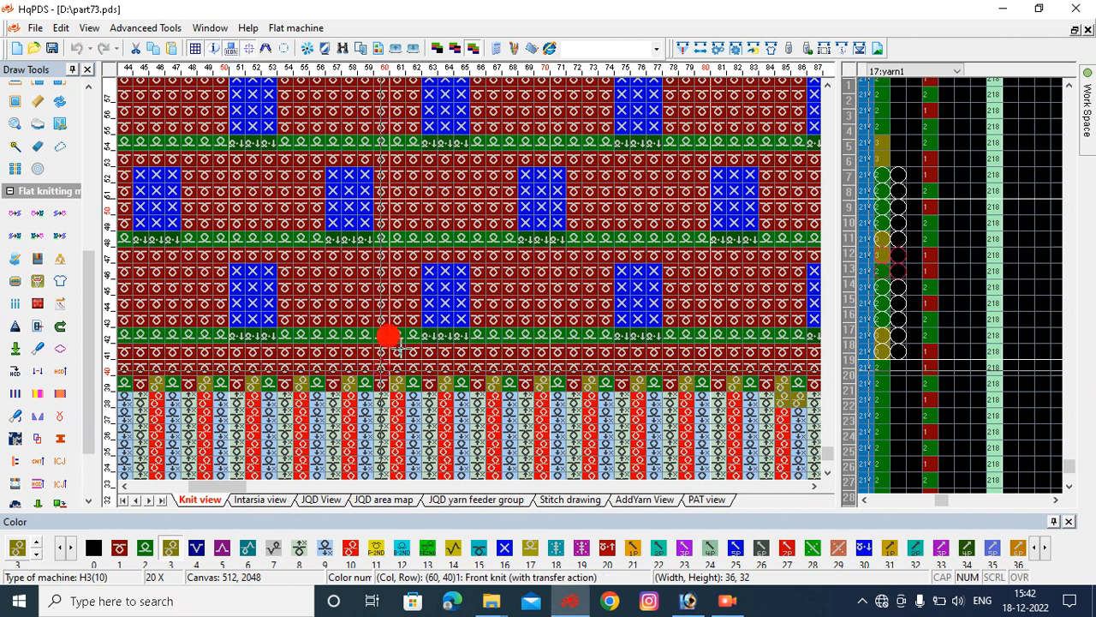
pyautogui.scroll(-2, 524, 241)
pyautogui.click(546, 212)
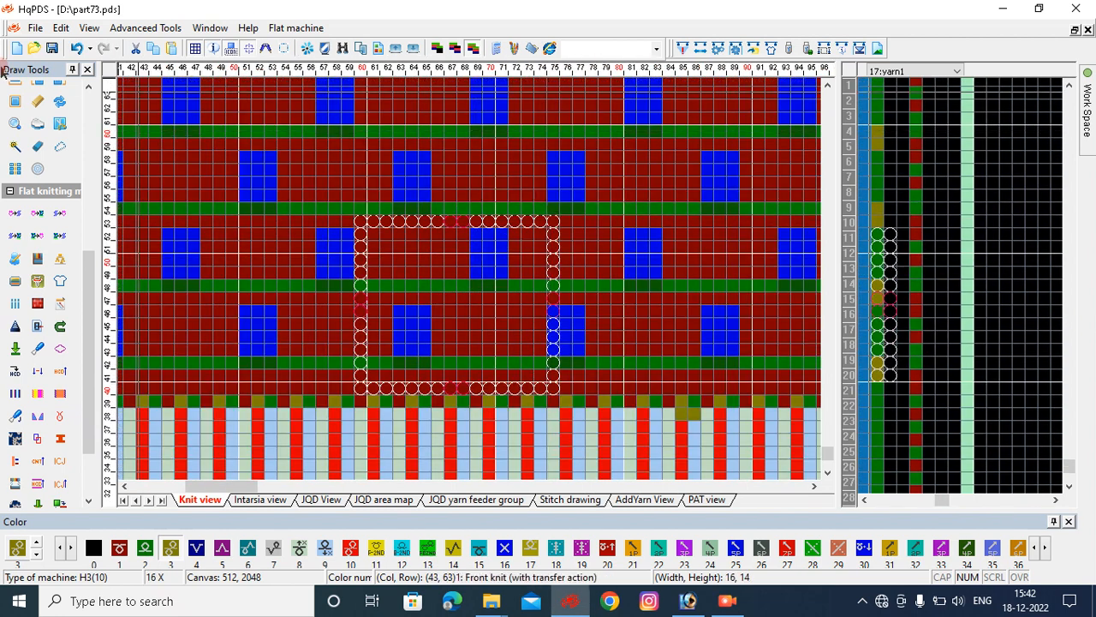
pyautogui.scroll(-5, 470, 278)
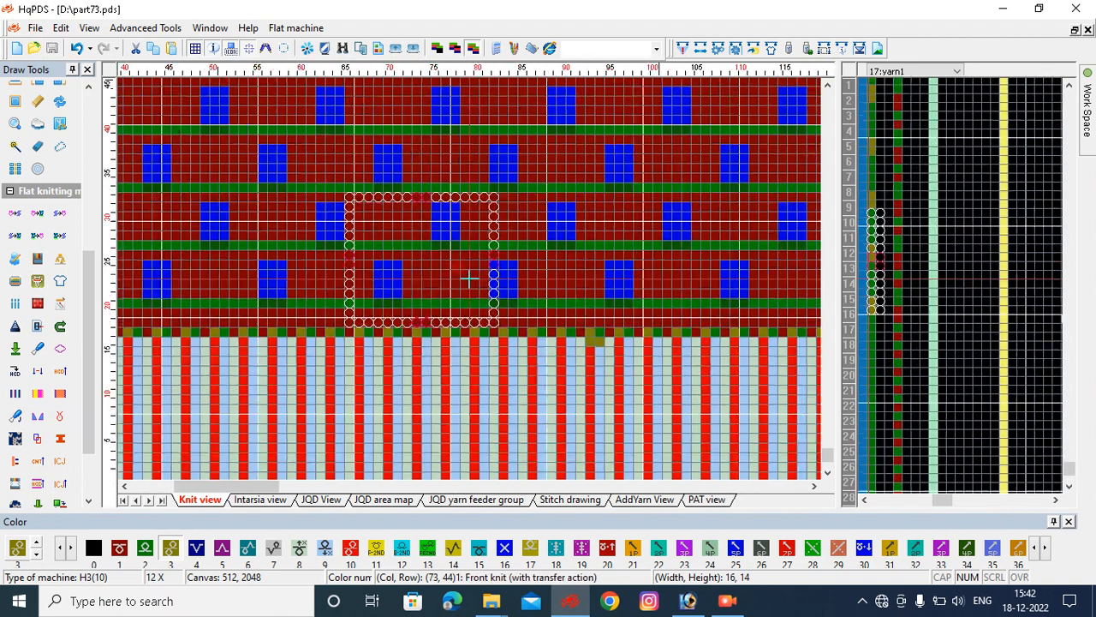
pyautogui.scroll(-5, 289, 366)
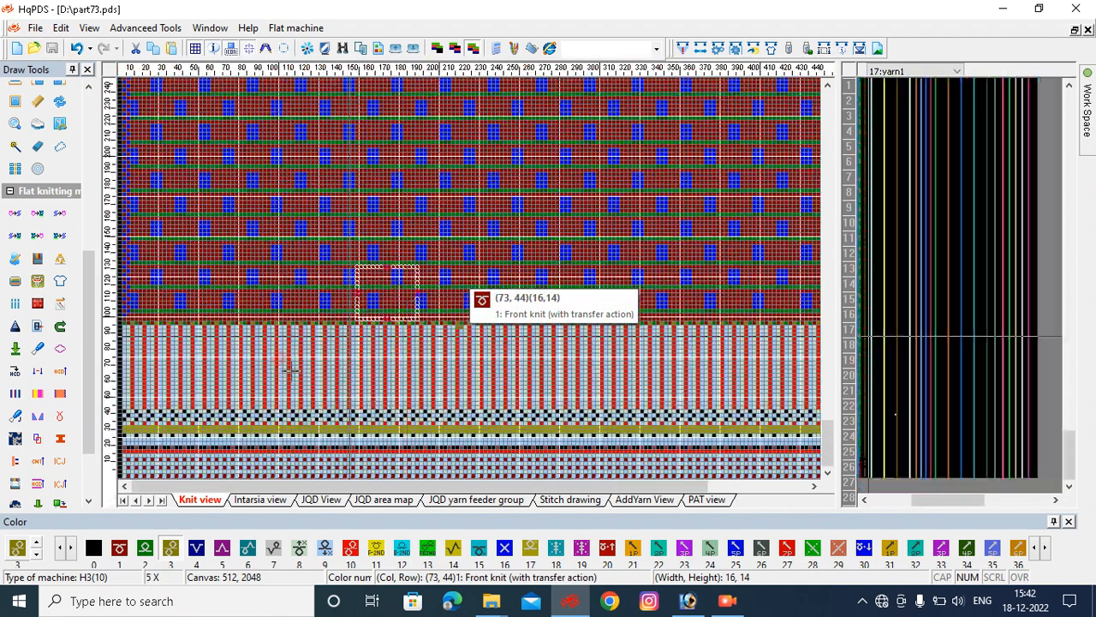
pyautogui.scroll(2, 281, 411)
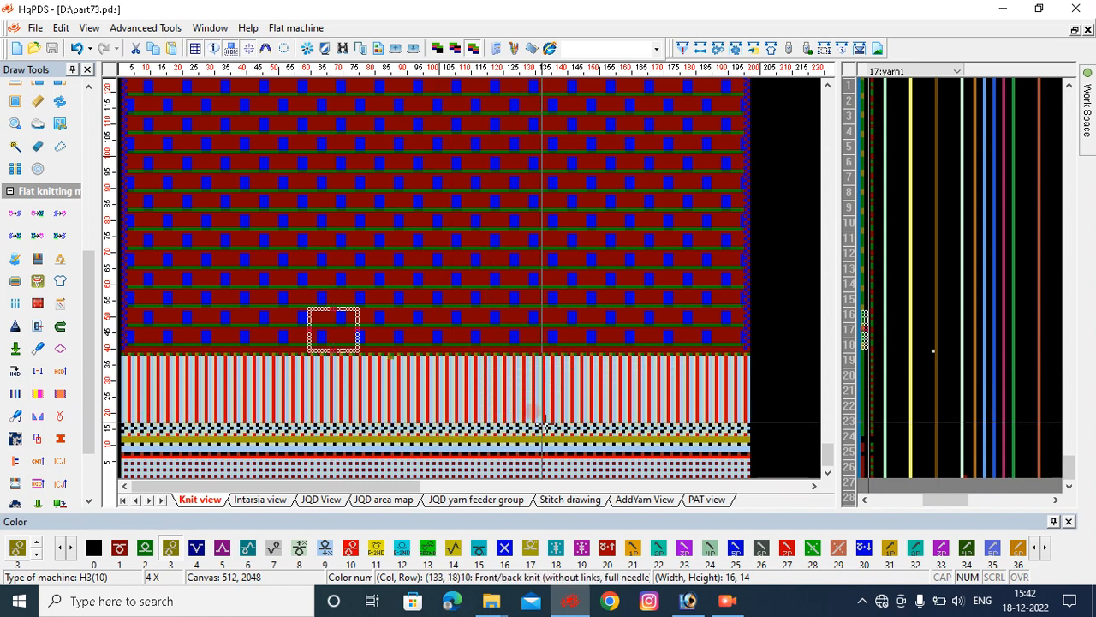
pyautogui.click(727, 601)
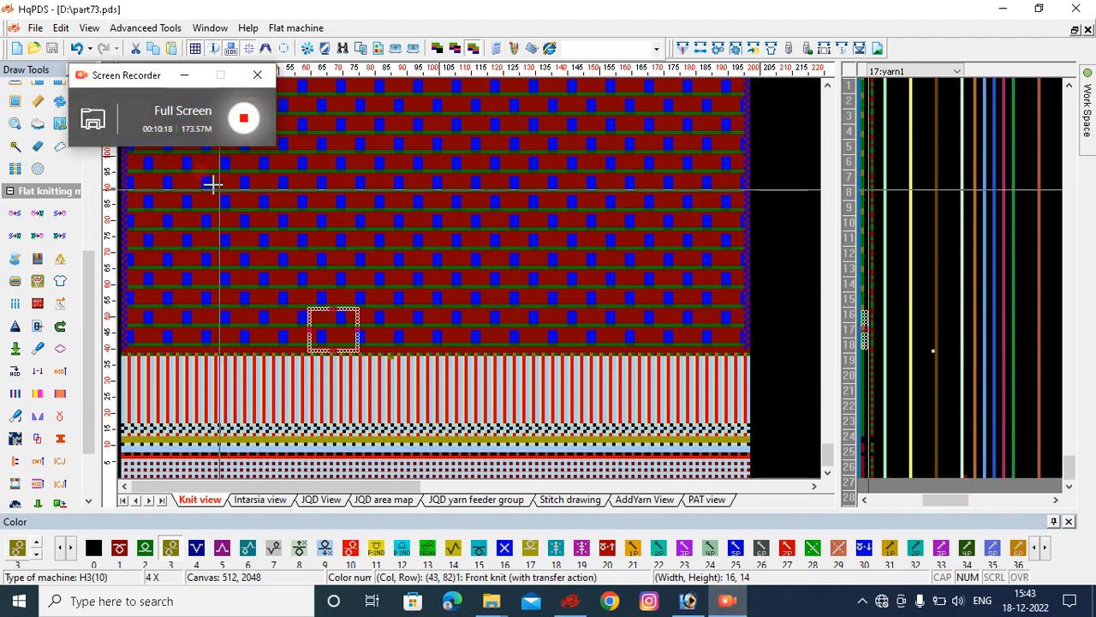